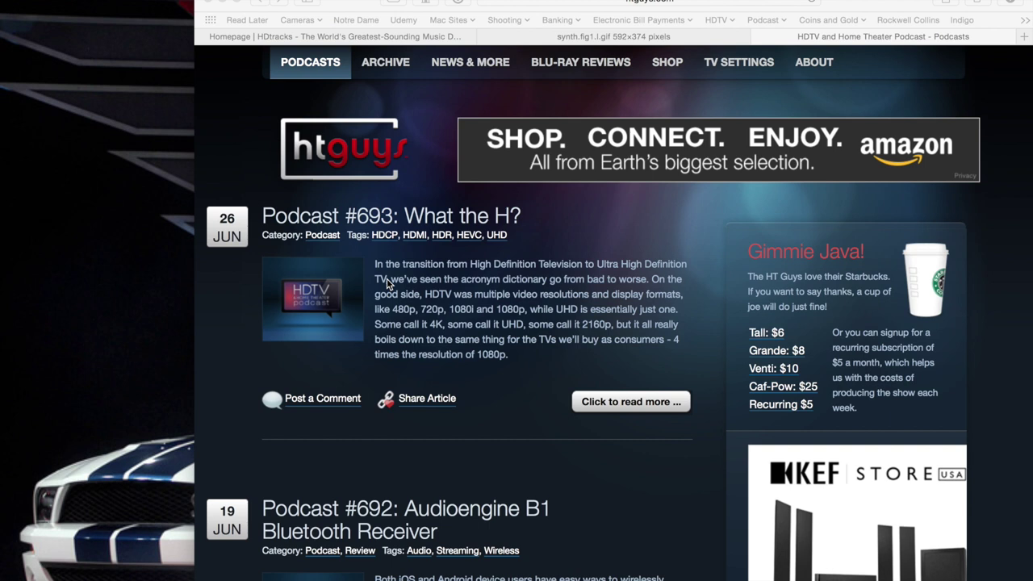
- View the HDtracks store tab, then hide Safari to reveal the desktop
click(411, 37)
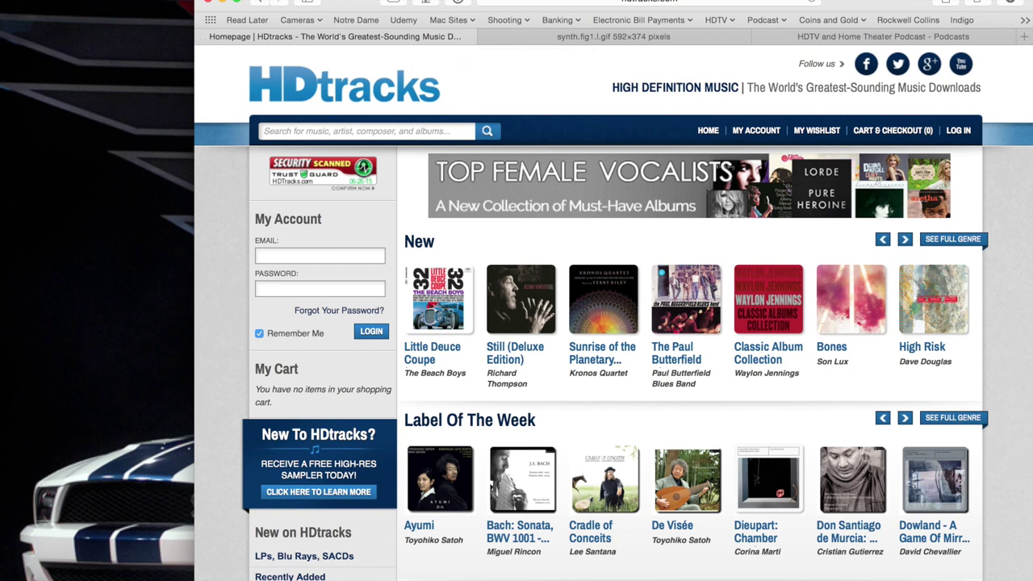
click(78, 1)
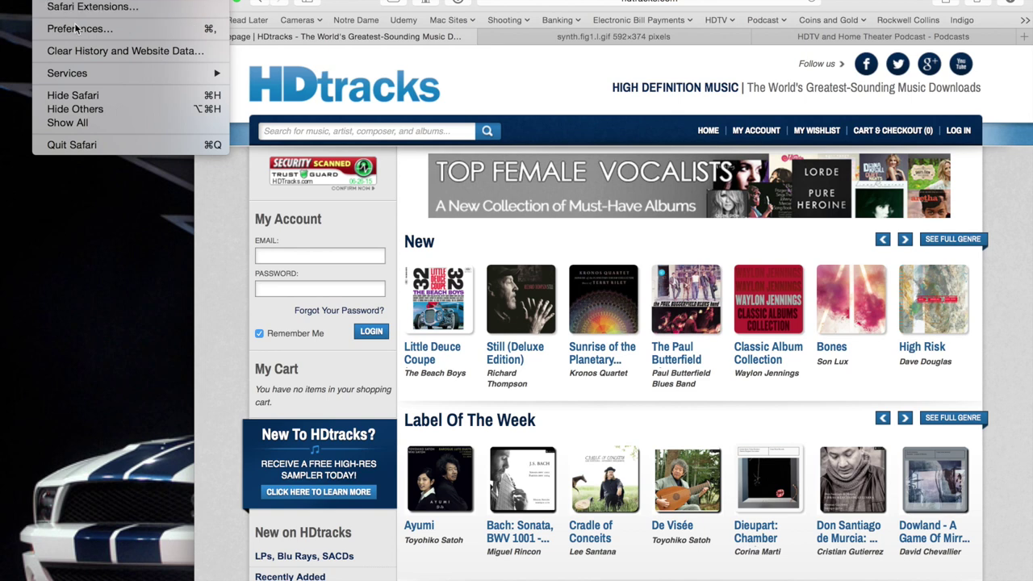
click(96, 97)
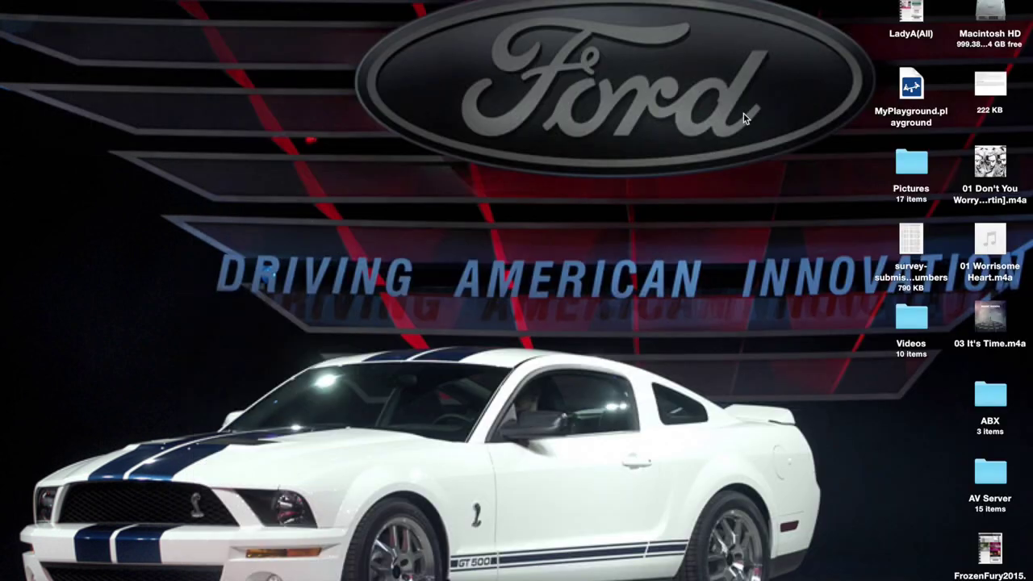
- Browse Macintosh HD to Music > HDtracks > No > HDtracks 2013 Sampler > Another Country
double_click(995, 12)
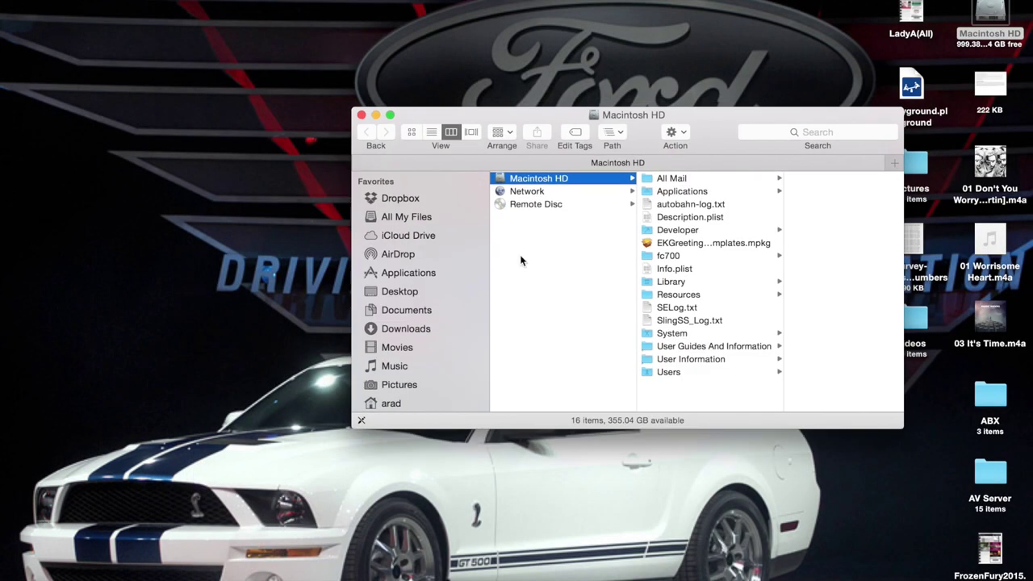
click(404, 366)
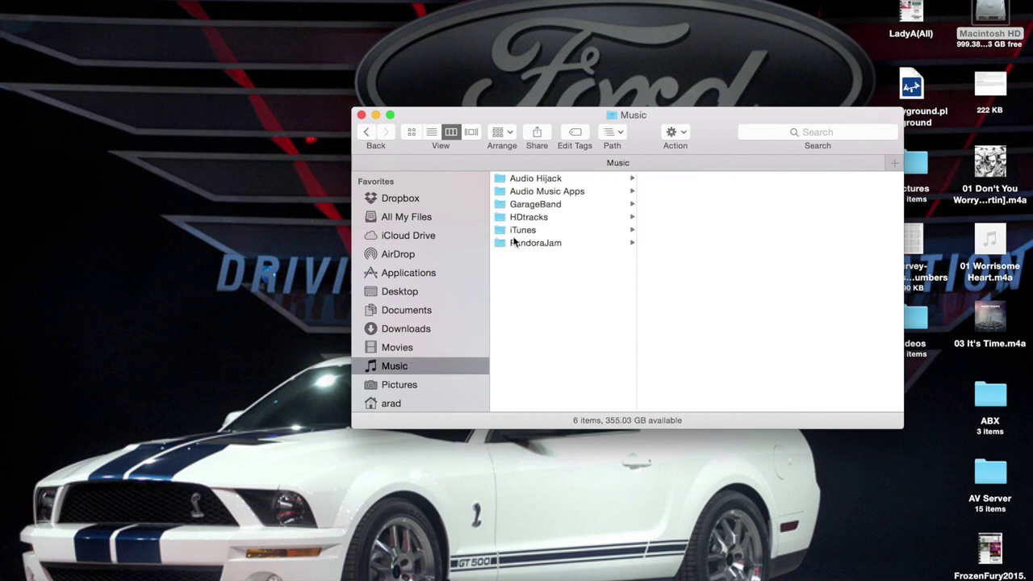
click(525, 219)
click(653, 178)
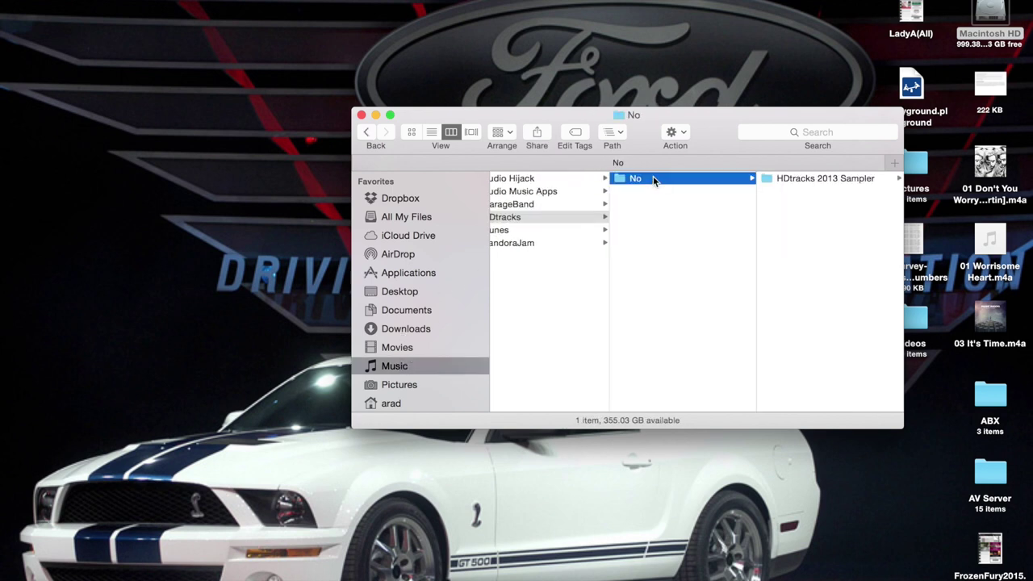
click(798, 179)
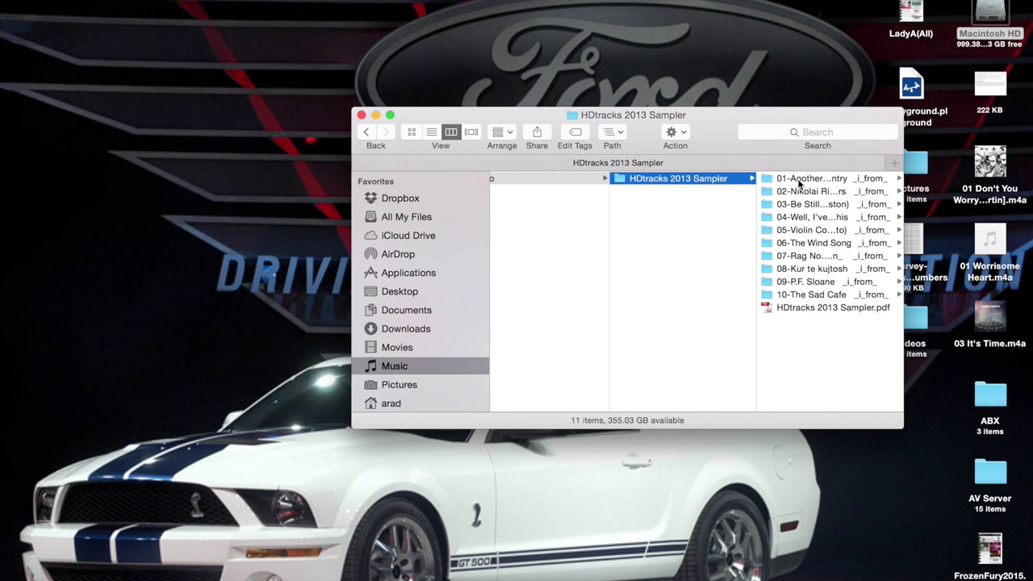
click(797, 178)
click(797, 179)
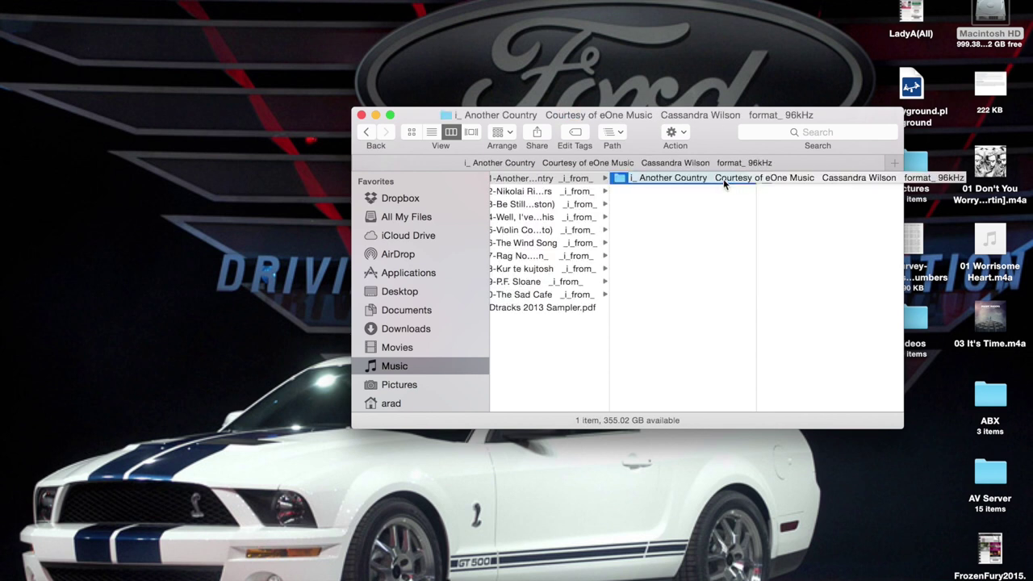
- Open 24bit.aif in Amadeus Pro via Open With
click(790, 181)
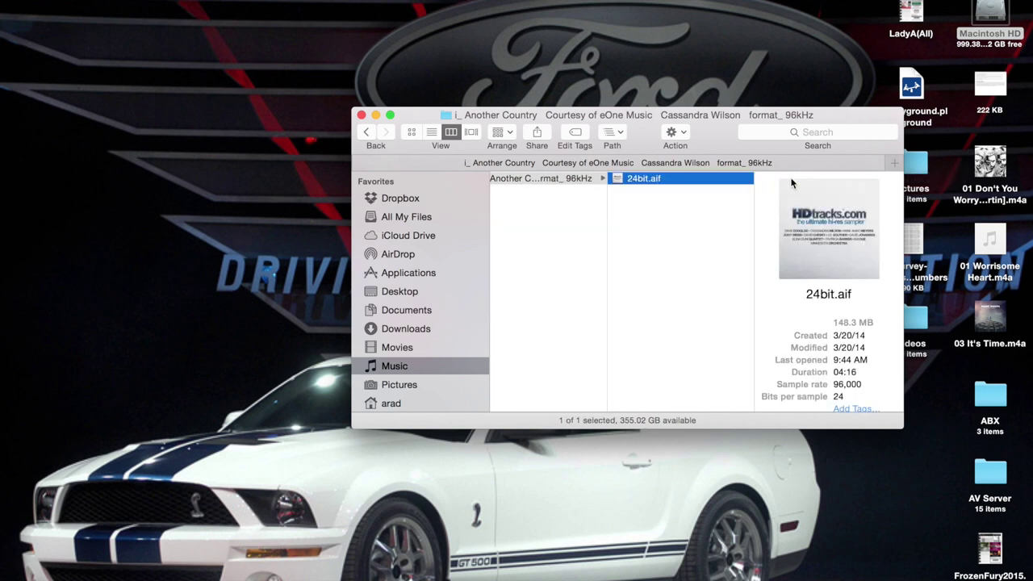
right_click(669, 180)
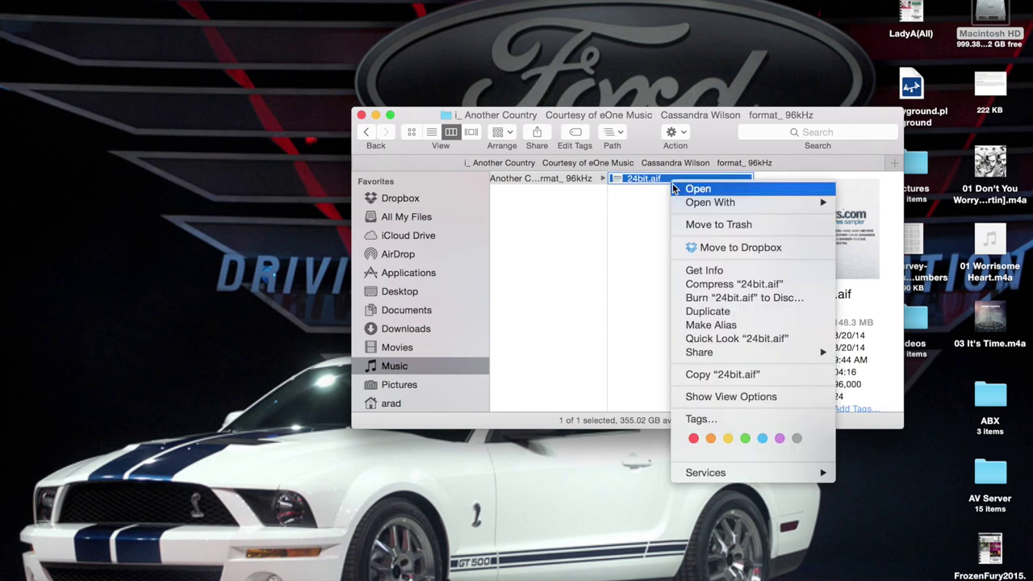
mouse_move(697, 208)
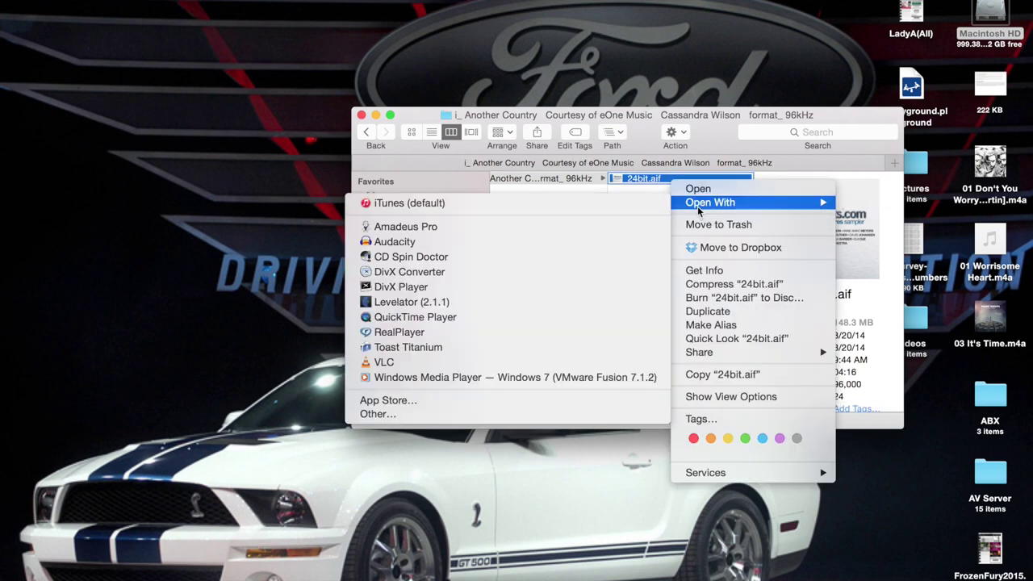
click(542, 227)
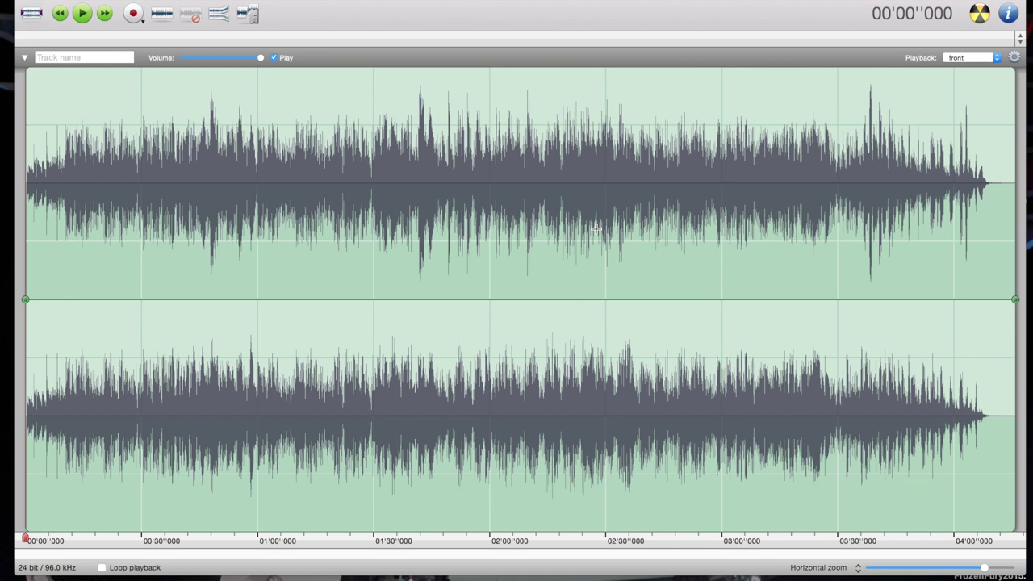
- Check the track info: 04'15''920 AIFF PCM at 96,000 Hz, 24 bit, then dismiss it
click(1010, 14)
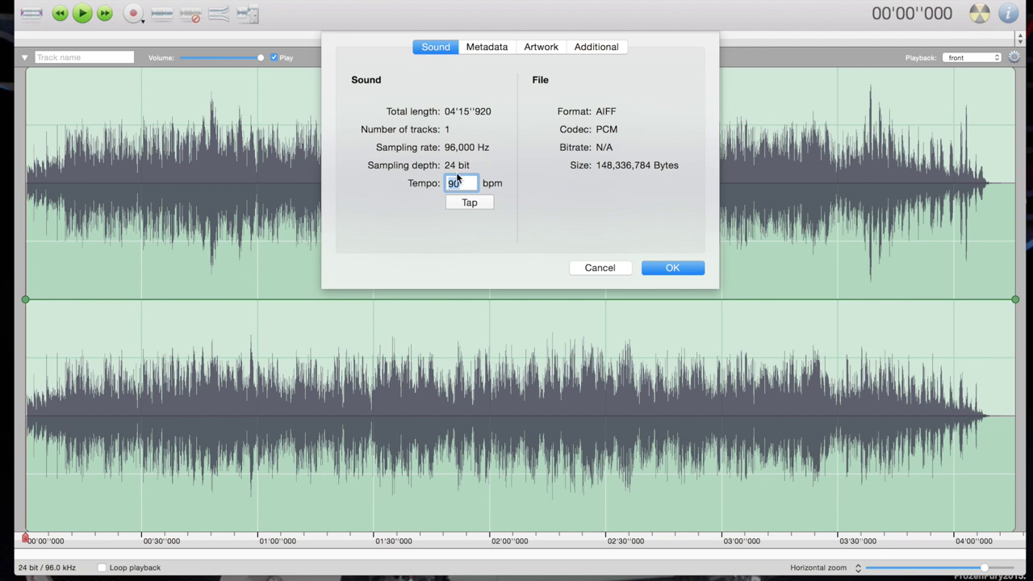
click(687, 269)
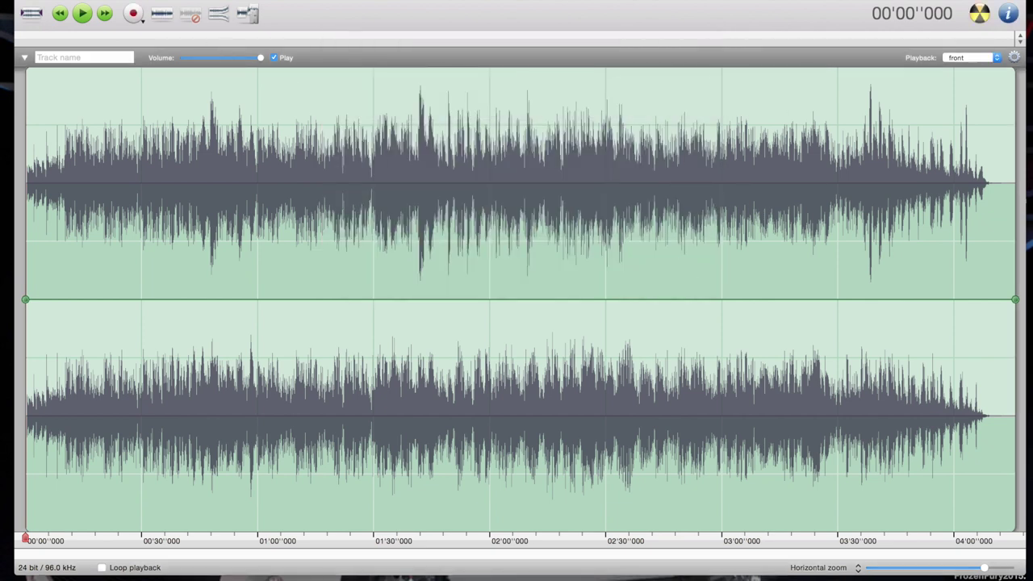
- Start a Save A Copy As with AIFF settings of 16 bit, resampled to 44100 Hz
click(129, 1)
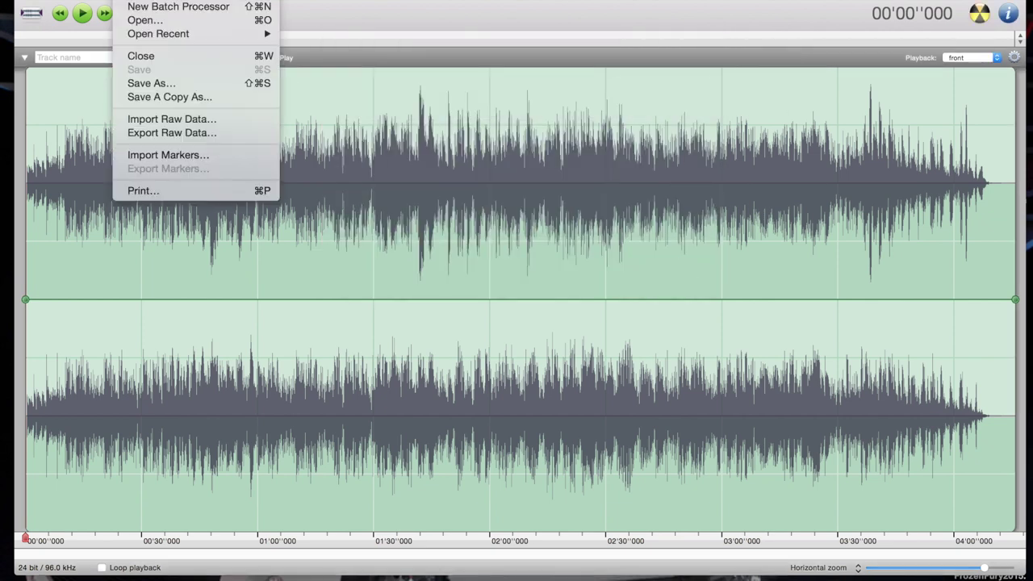
click(166, 97)
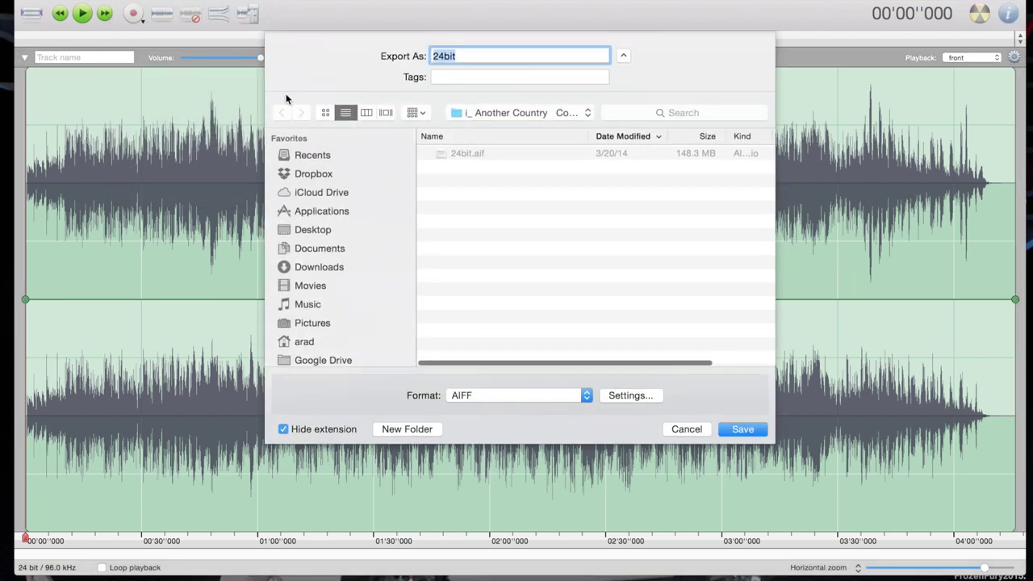
click(628, 395)
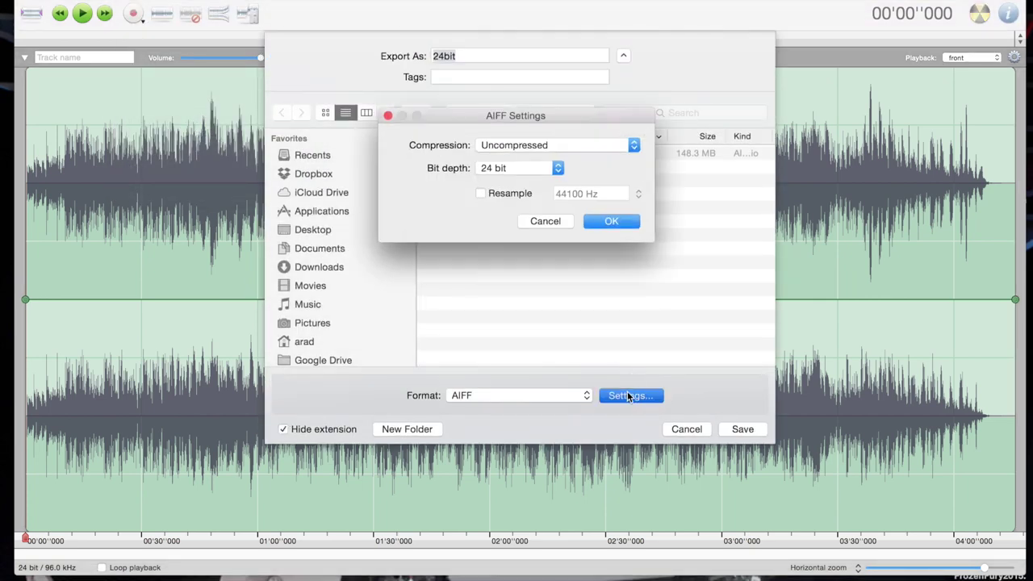
click(541, 168)
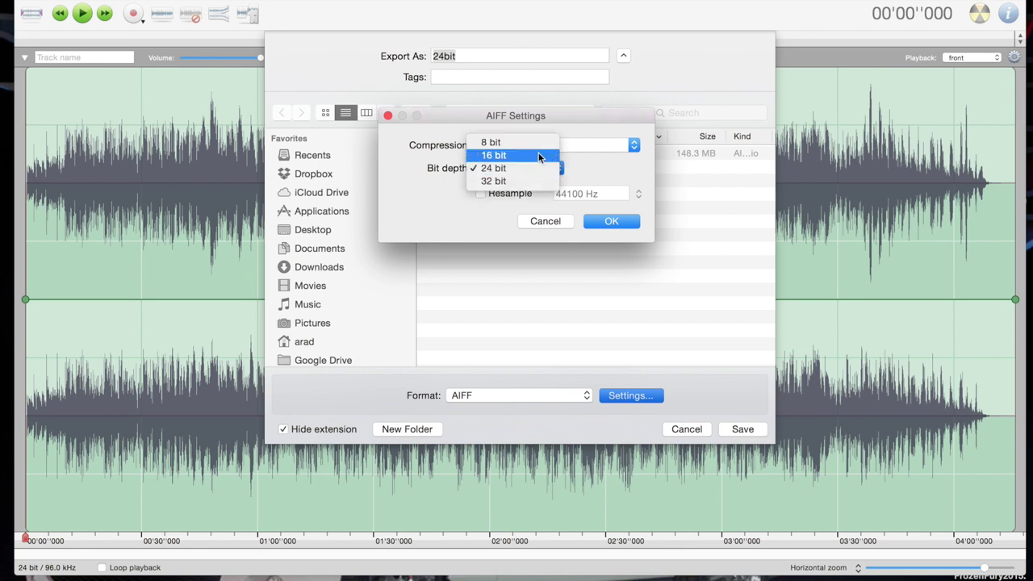
click(539, 154)
click(483, 195)
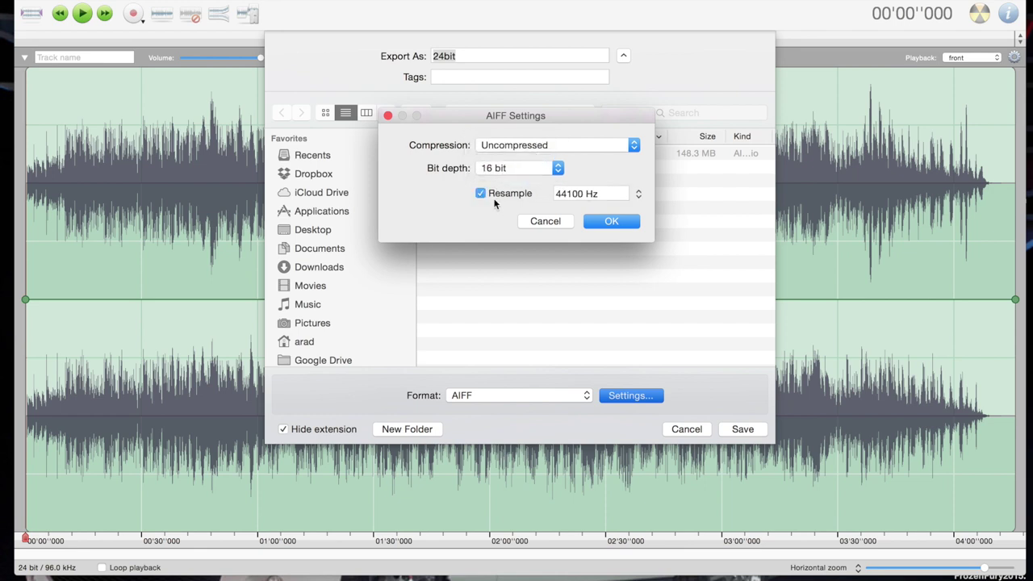
click(610, 221)
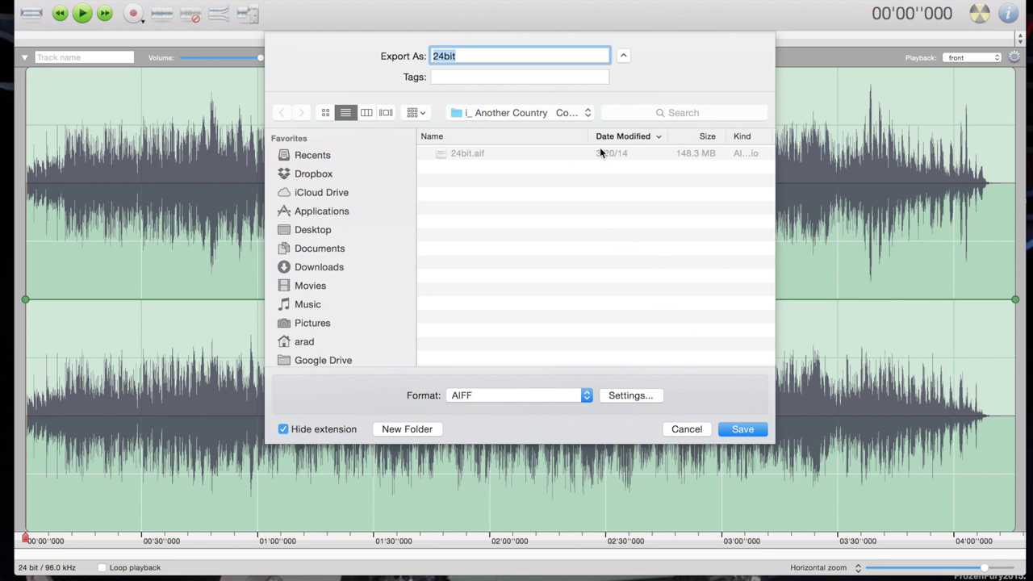
- Name the copy 16bit and save it
click(443, 55)
key(BackSpace)
key(BackSpace)
text(16)
click(743, 429)
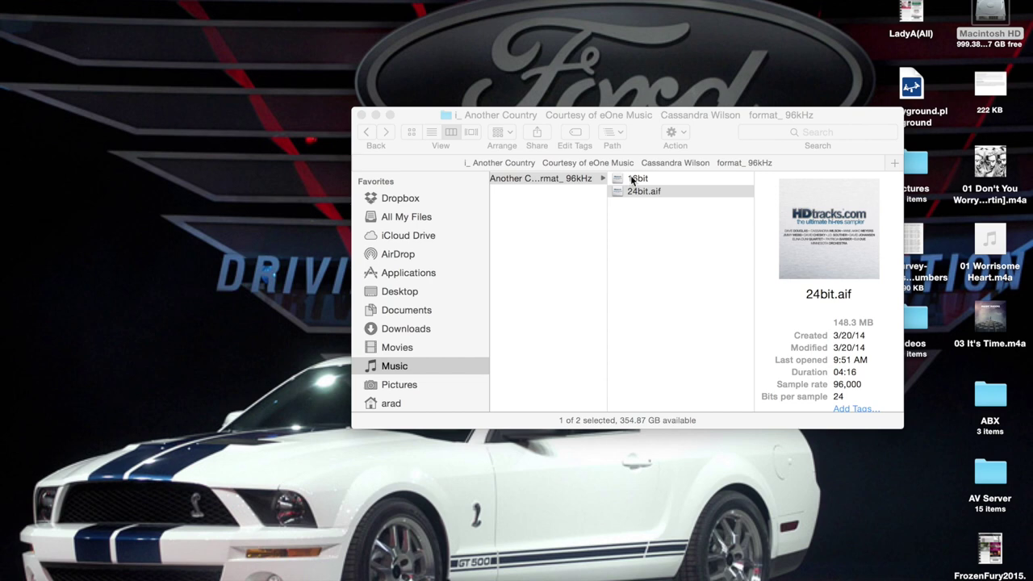
- Open the new 16bit file from Finder in Amadeus Pro
click(630, 177)
click(630, 177)
right_click(630, 178)
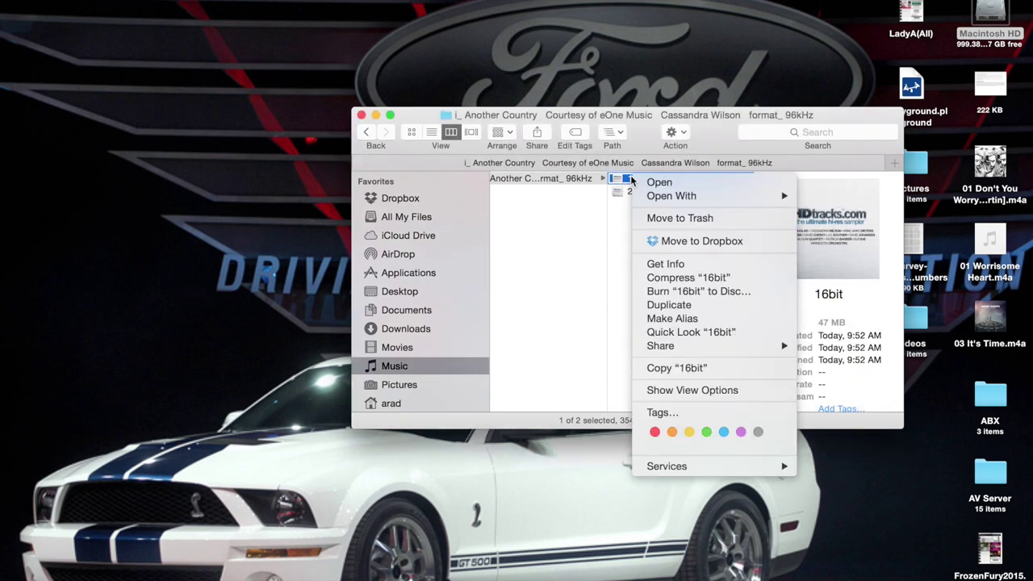
mouse_move(685, 196)
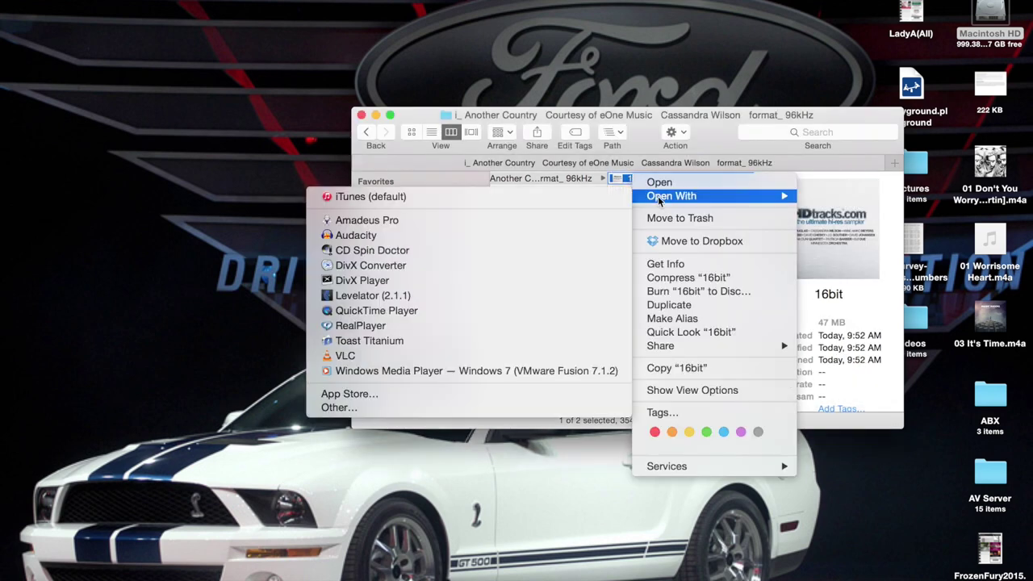
click(555, 223)
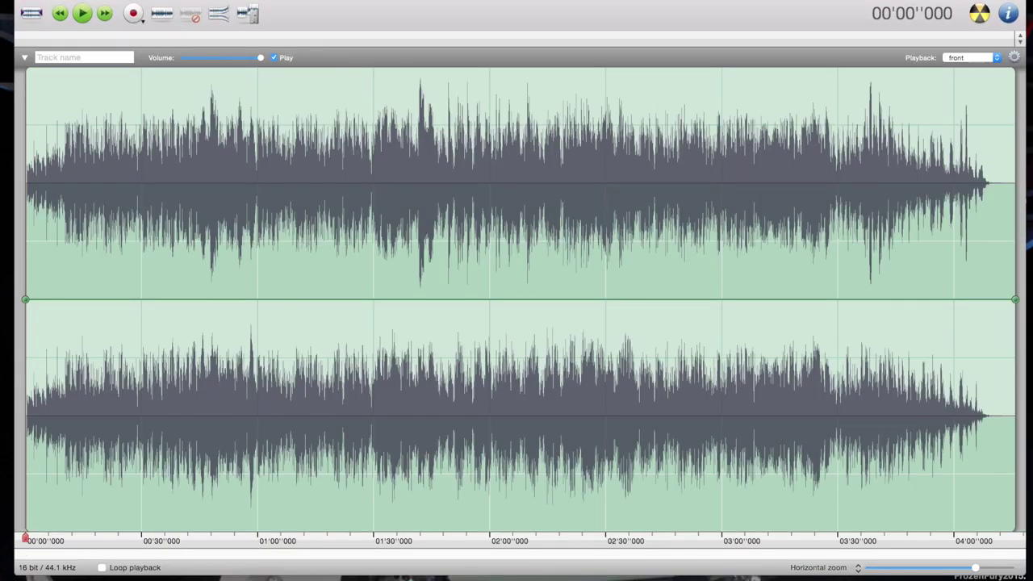
- Set up a copy export as MPEG-4 Audio (.mp4) using AAC at 256 kbps
click(121, 1)
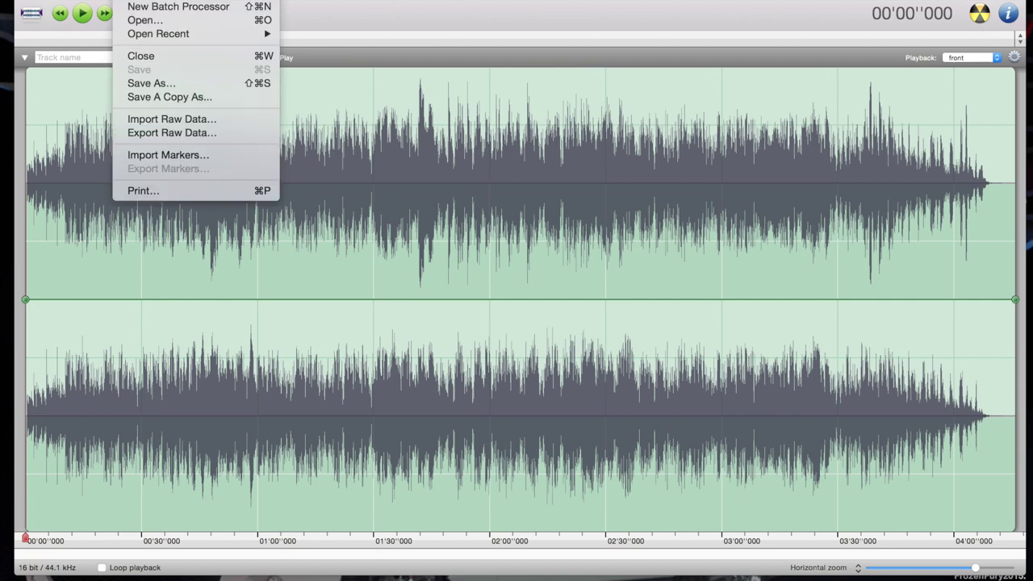
click(153, 99)
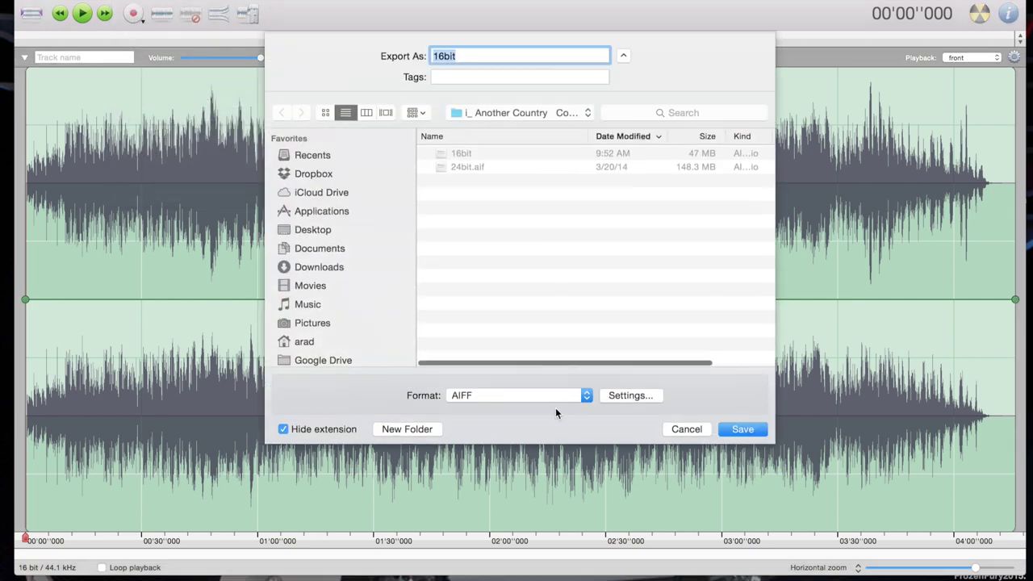
click(574, 393)
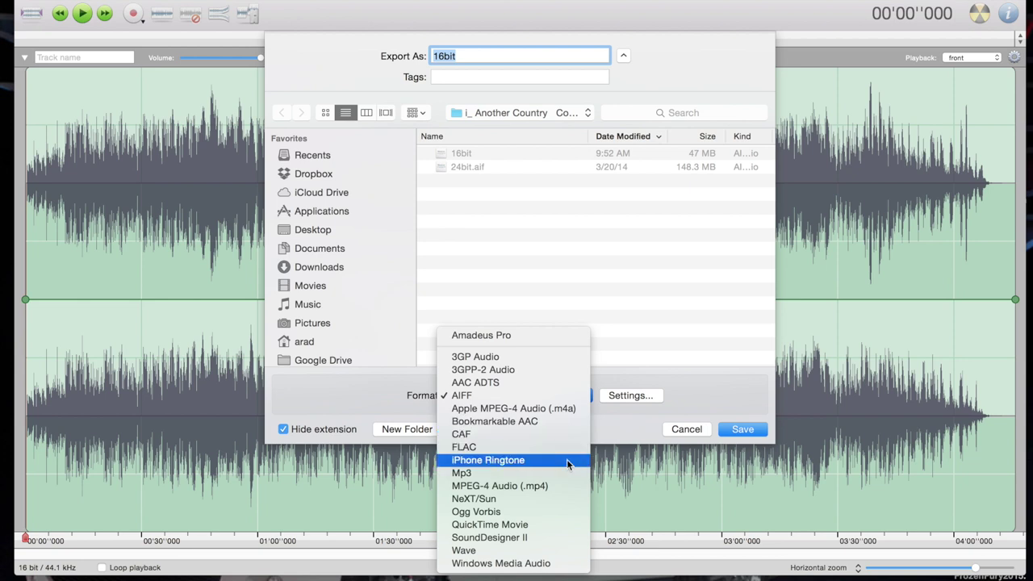
click(567, 486)
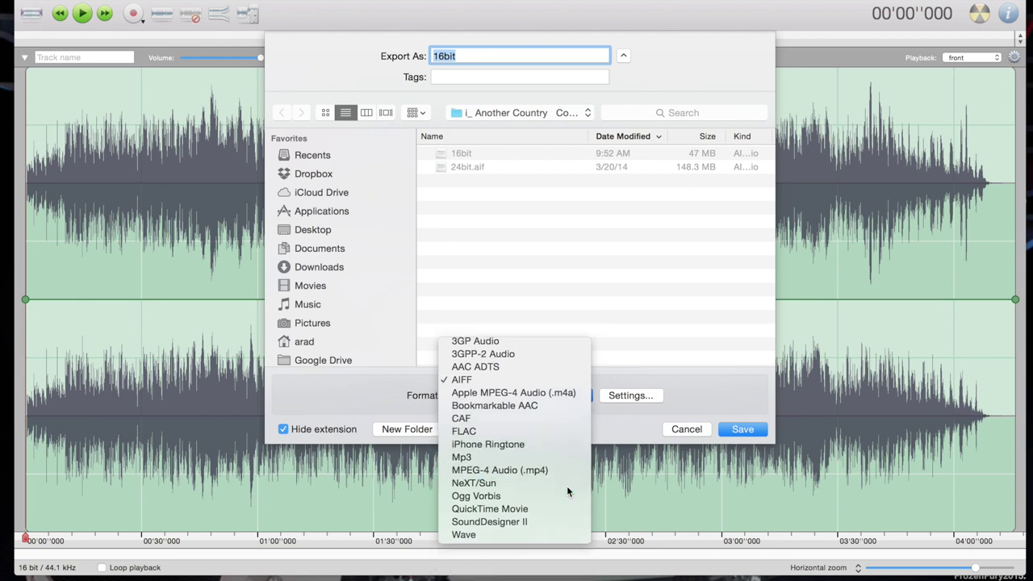
click(637, 397)
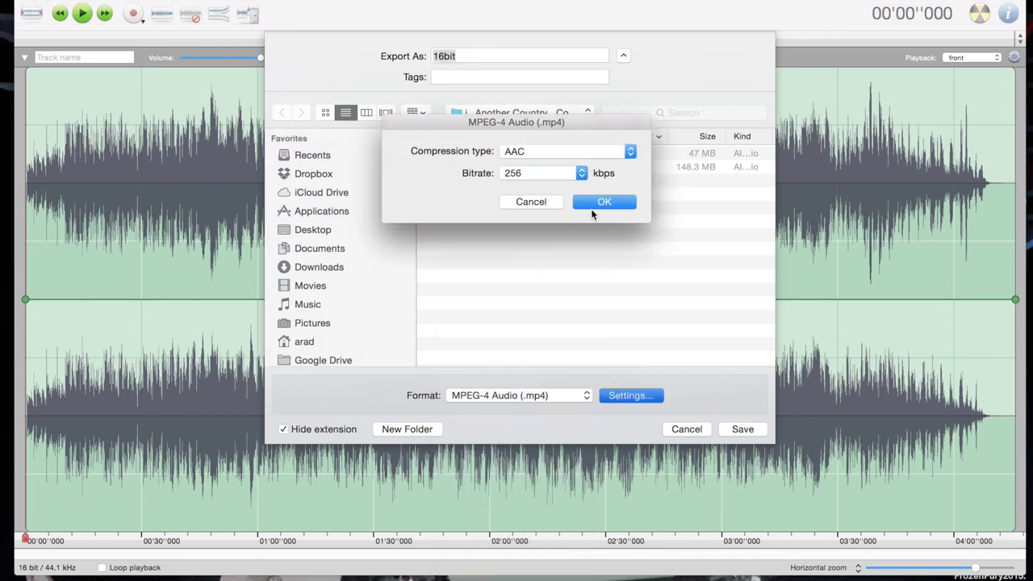
click(613, 201)
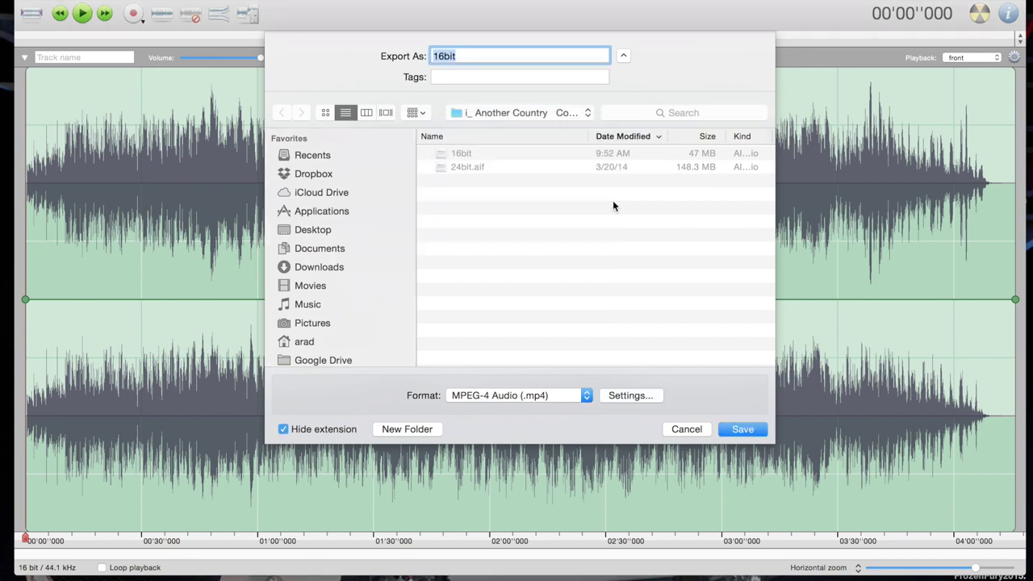
- Name the export 16bitAAC and save it
click(474, 54)
text(AAC)
click(741, 430)
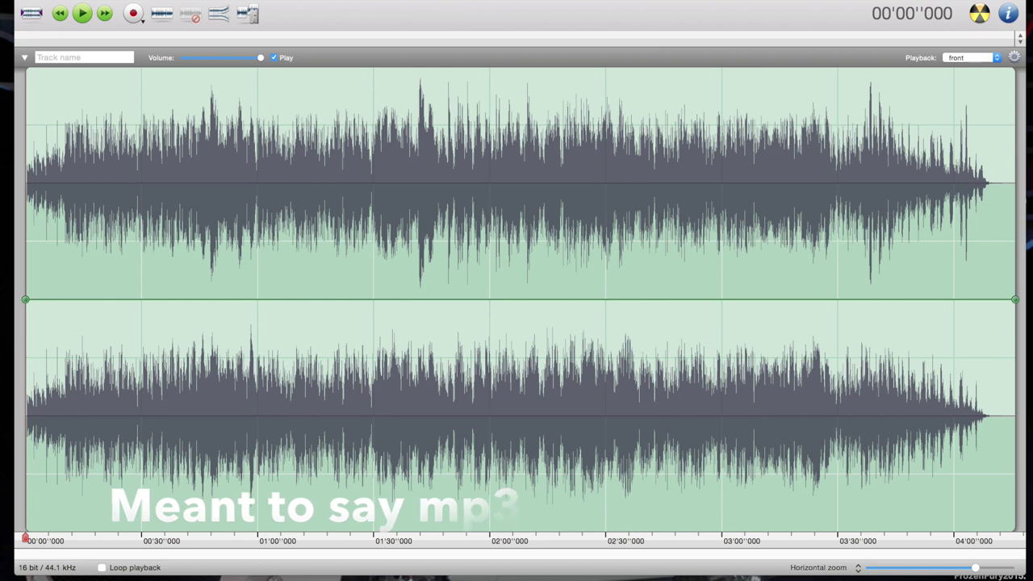
- Quit Amadeus Pro and open 24bit.aif in Audacity
click(65, 1)
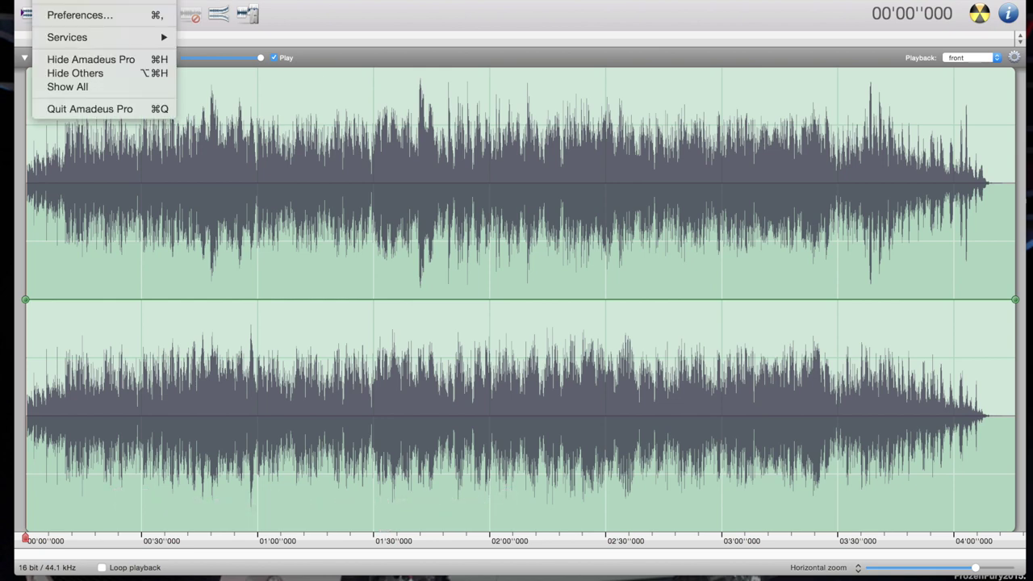
click(71, 110)
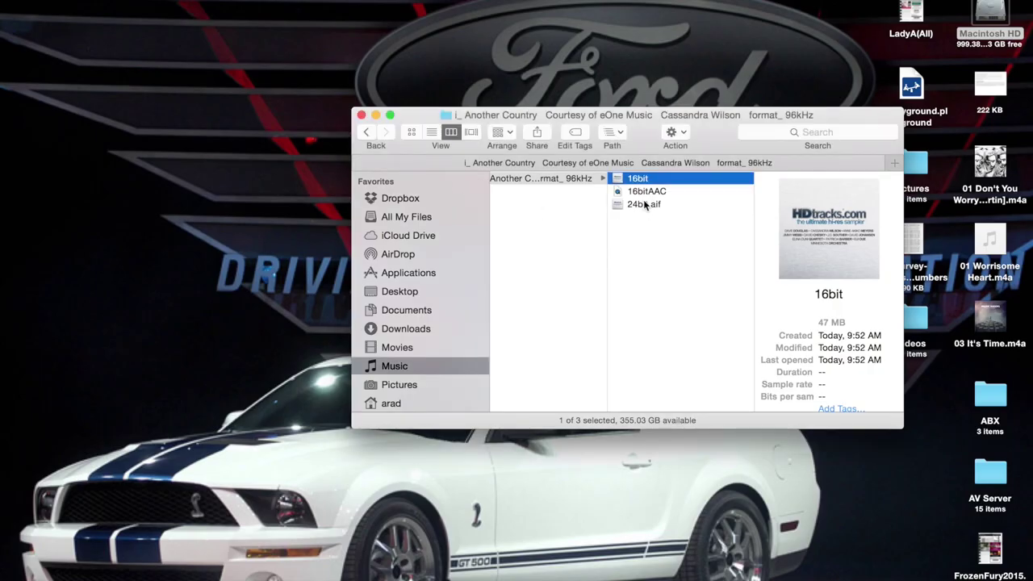
click(638, 206)
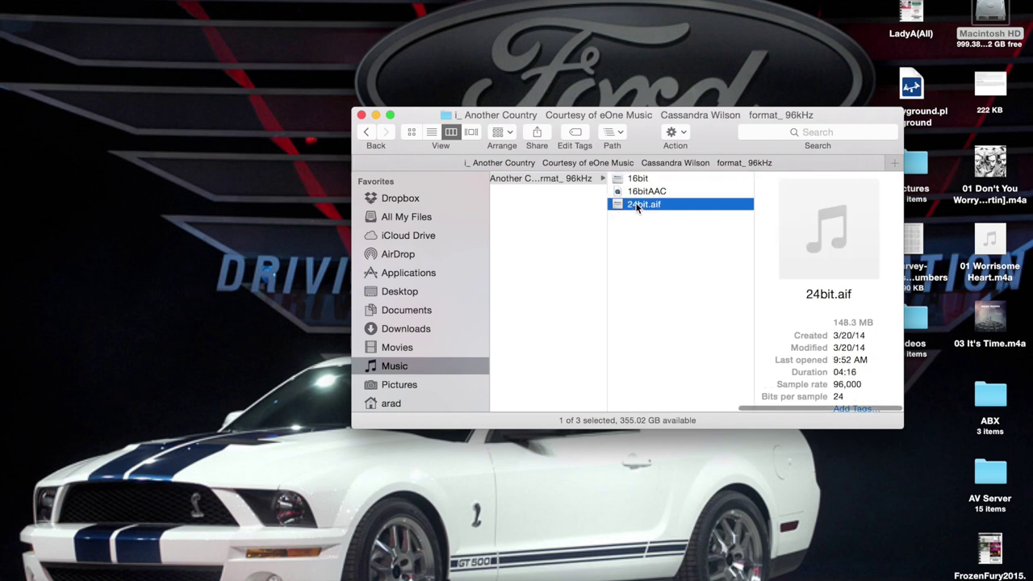
right_click(637, 206)
mouse_move(675, 229)
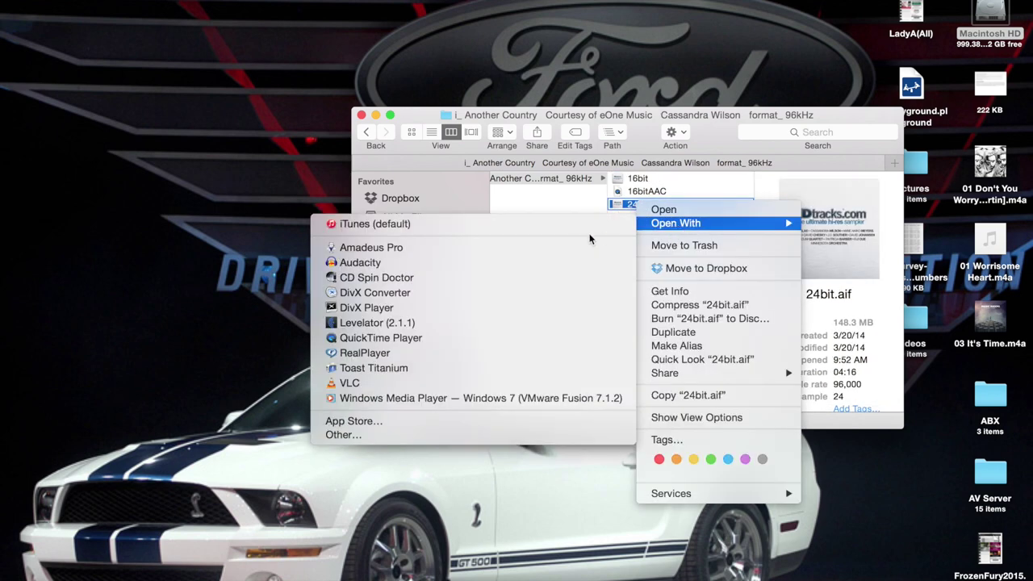
click(575, 262)
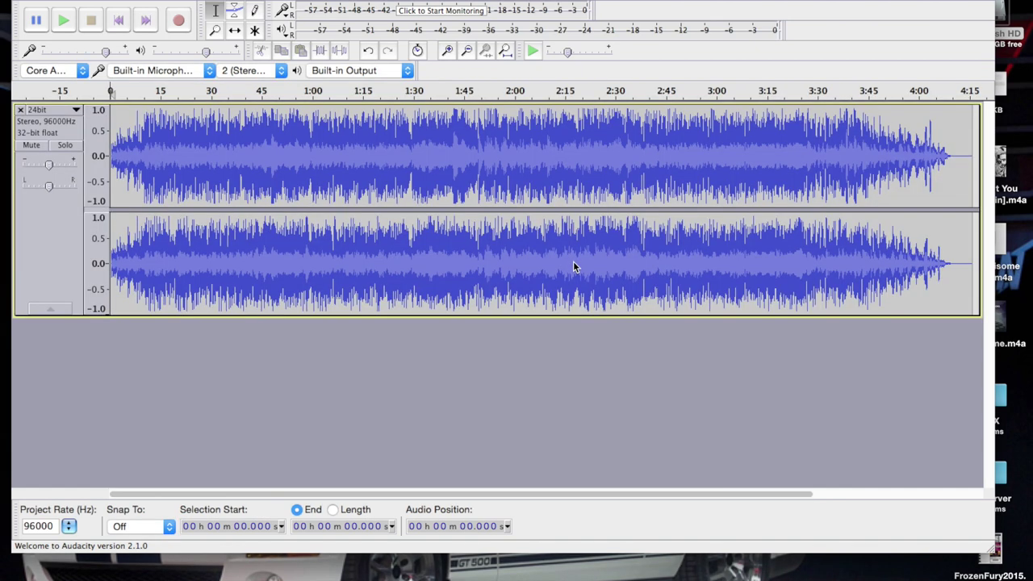
- Set the 24bit track's sample format to 24-bit PCM
click(53, 137)
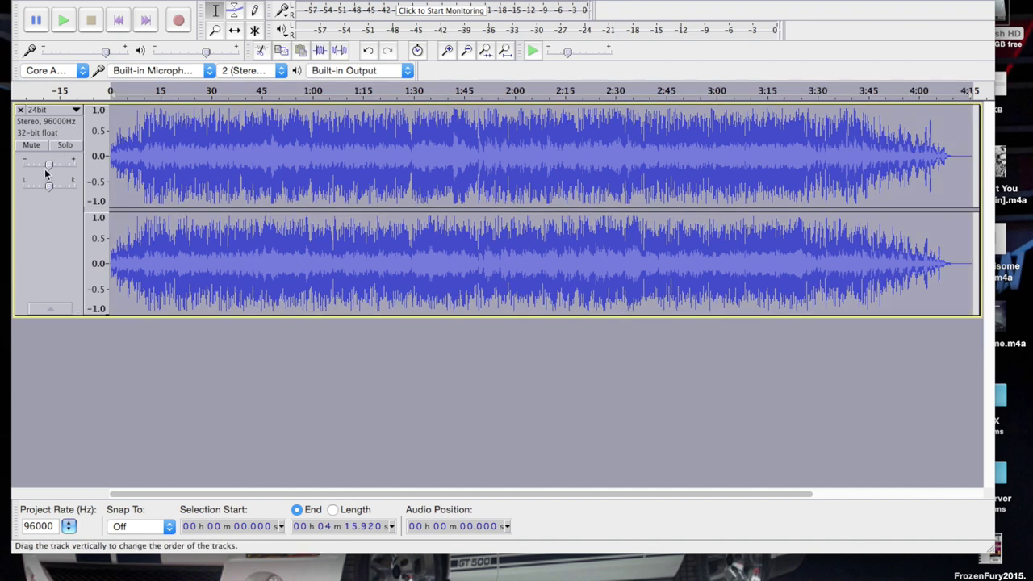
click(75, 110)
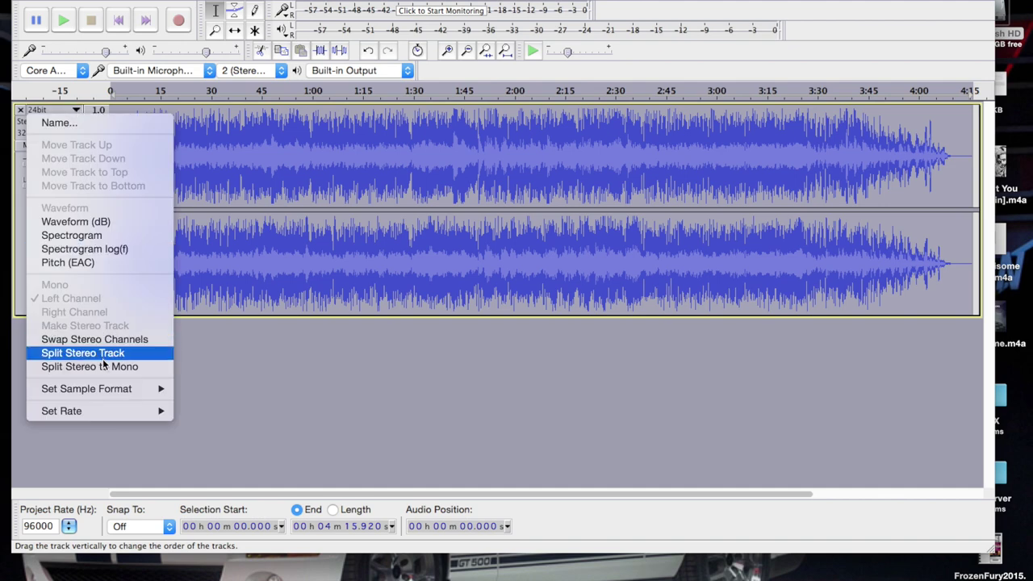
mouse_move(107, 391)
click(207, 402)
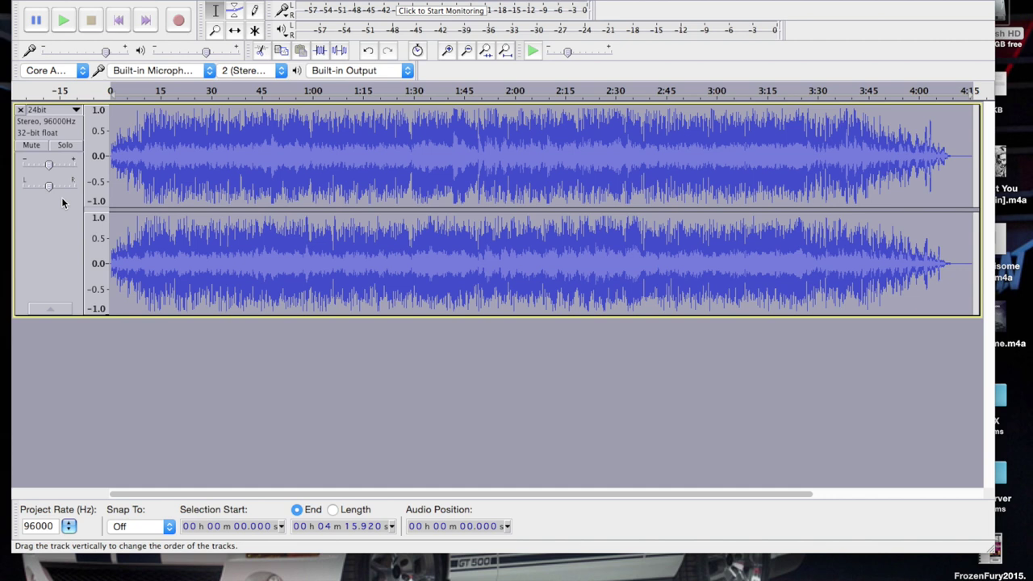
- Play the track with the playback volume raised, then stop
click(64, 21)
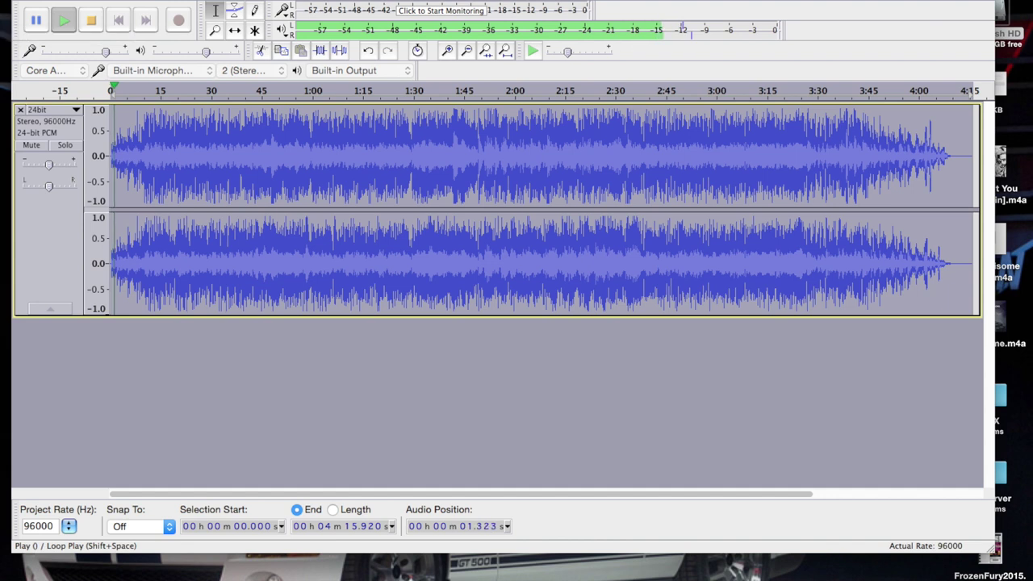
click(726, 3)
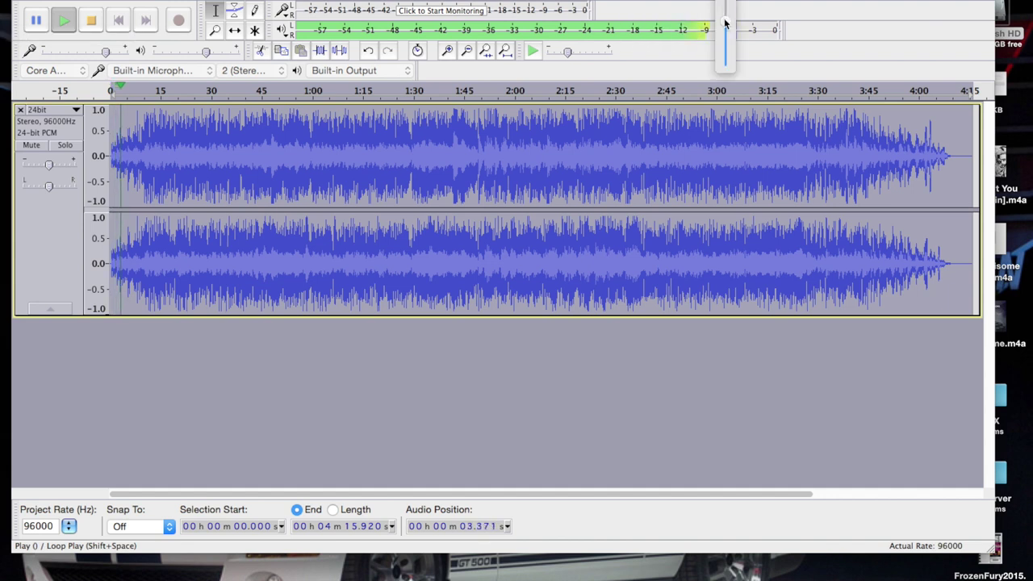
drag(726, 18, 725, 5)
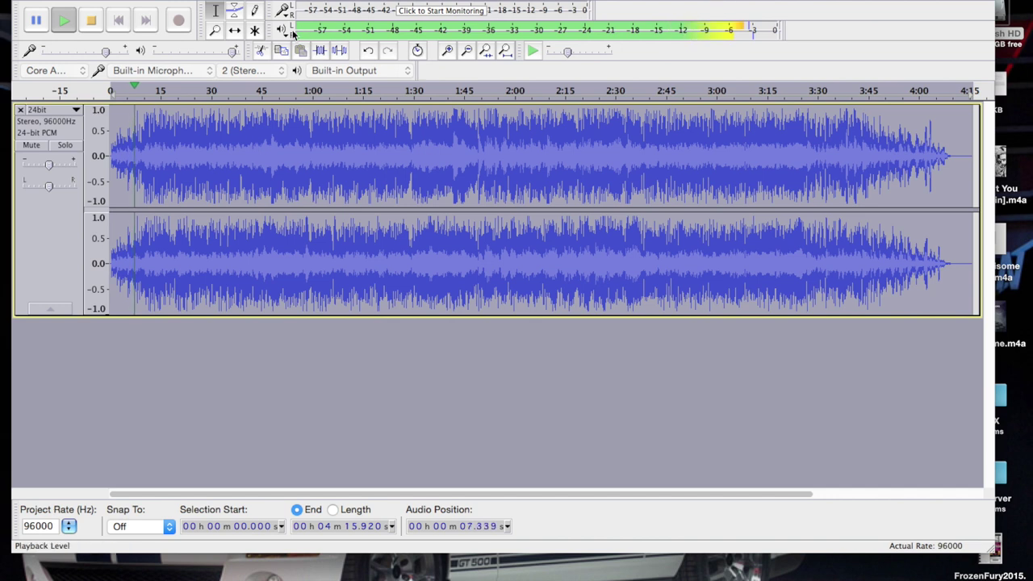
click(92, 21)
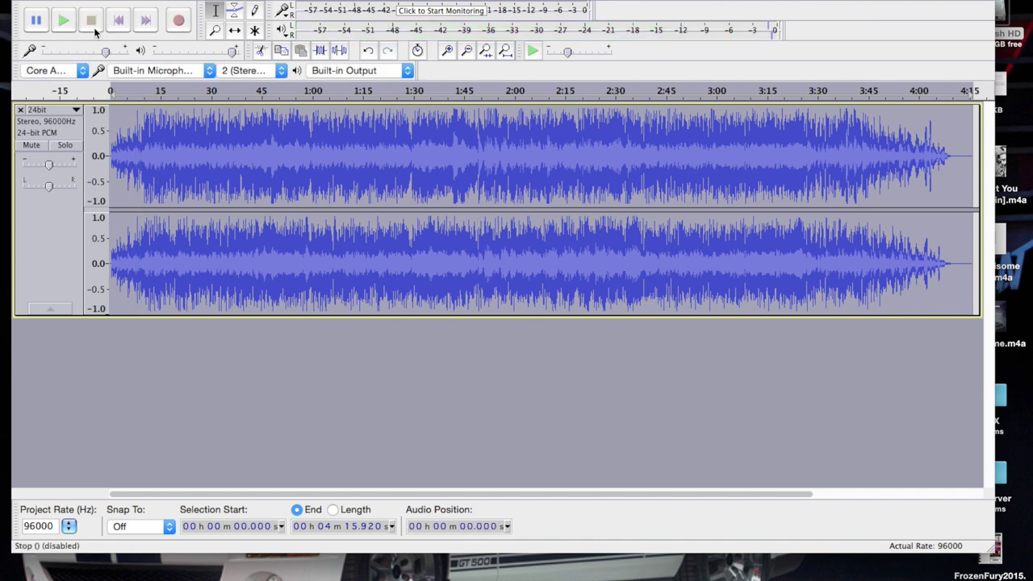
- Drag 24bit.aif from Finder into the Audacity project as a second track
drag(902, 2, 707, 3)
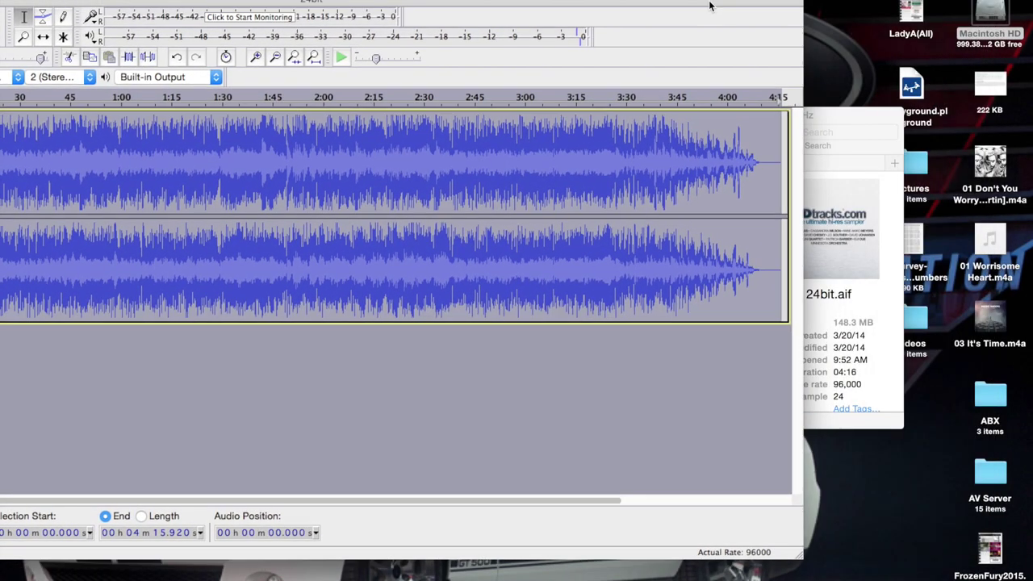
click(871, 115)
drag(681, 204, 232, 429)
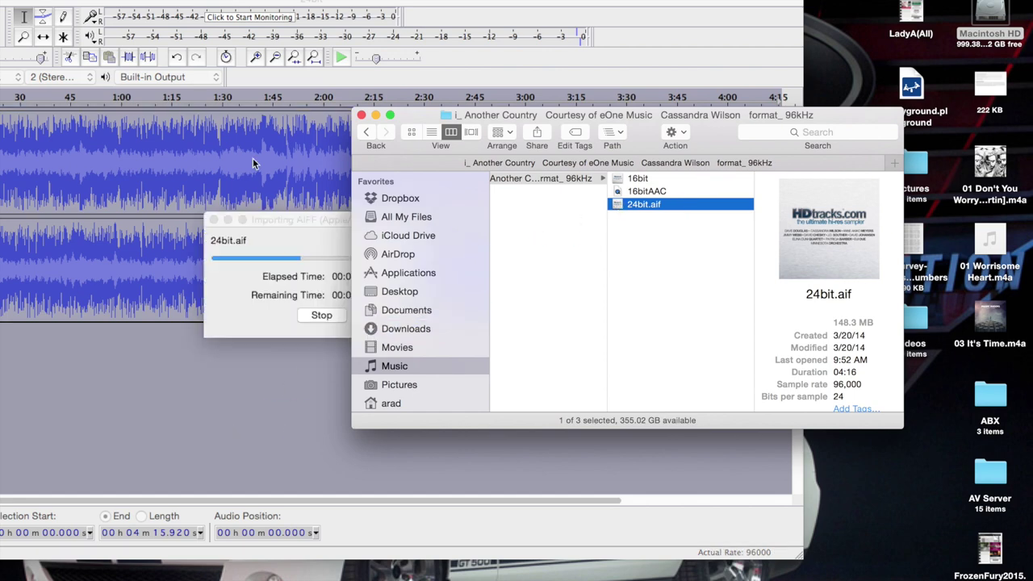
click(314, 5)
drag(313, 3, 499, 1)
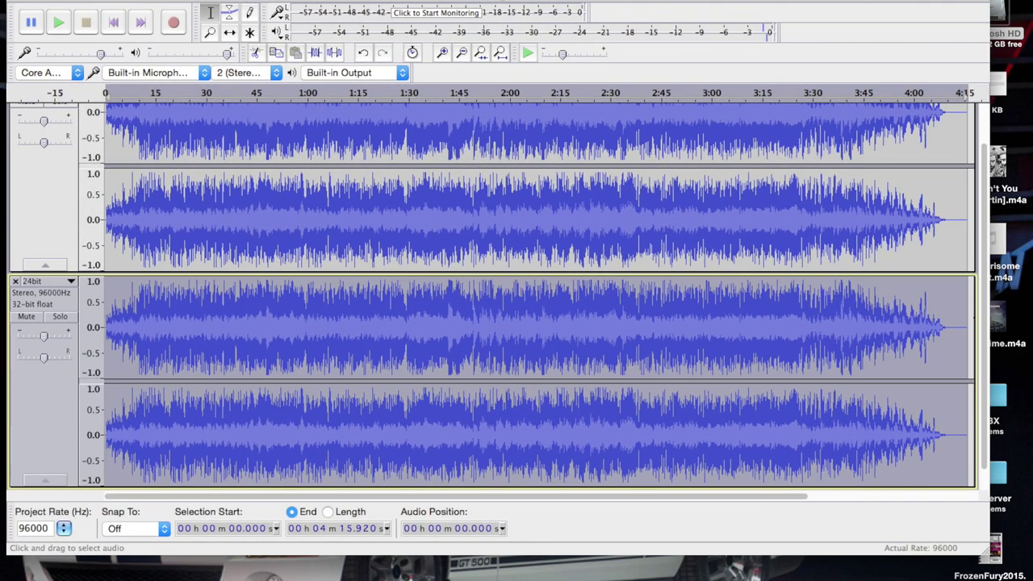
- Set the new 24bit track's sample format to 24-bit PCM
click(73, 283)
mouse_move(97, 559)
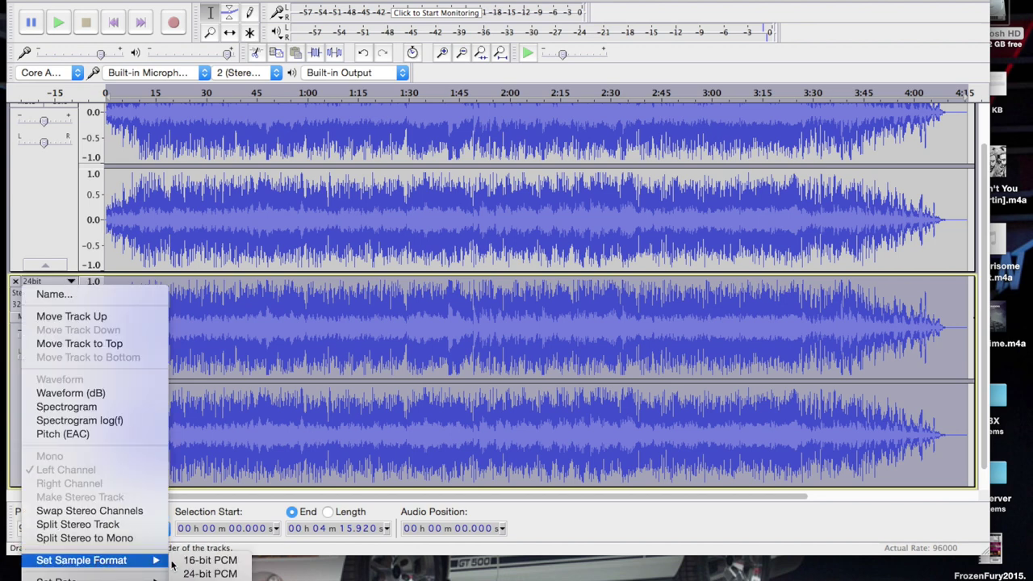
click(195, 574)
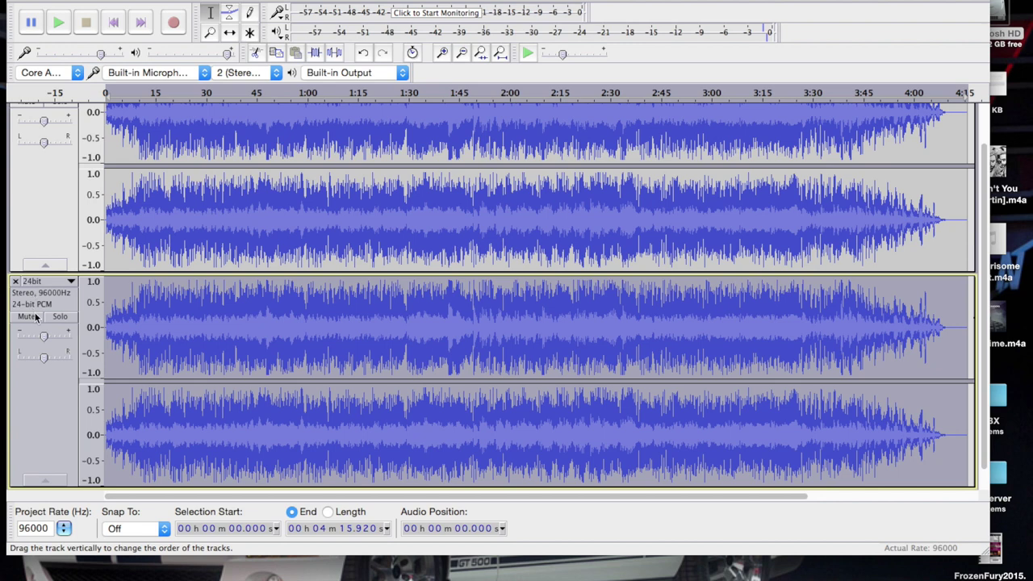
scroll(88, 275, up, 2)
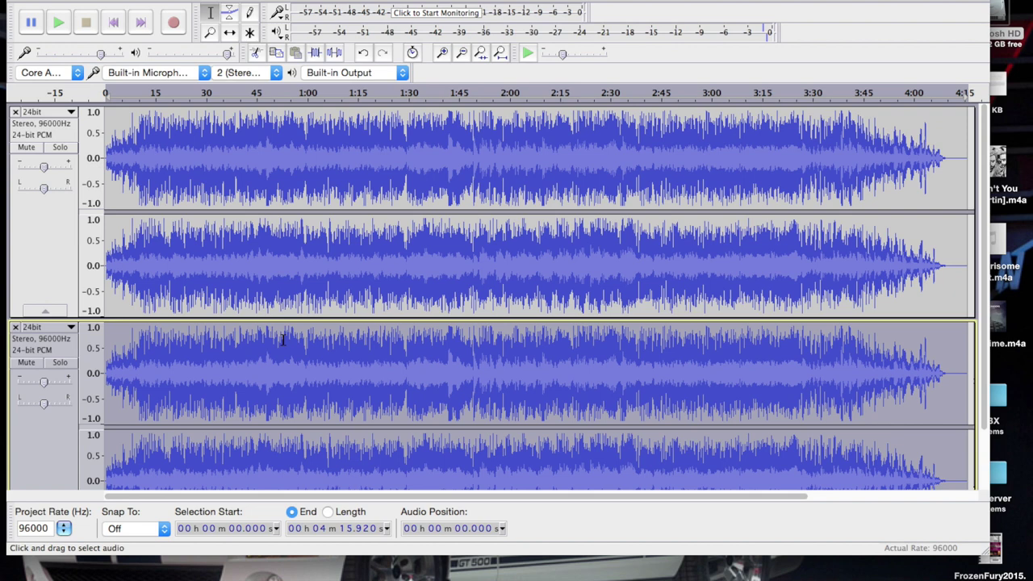
click(237, 553)
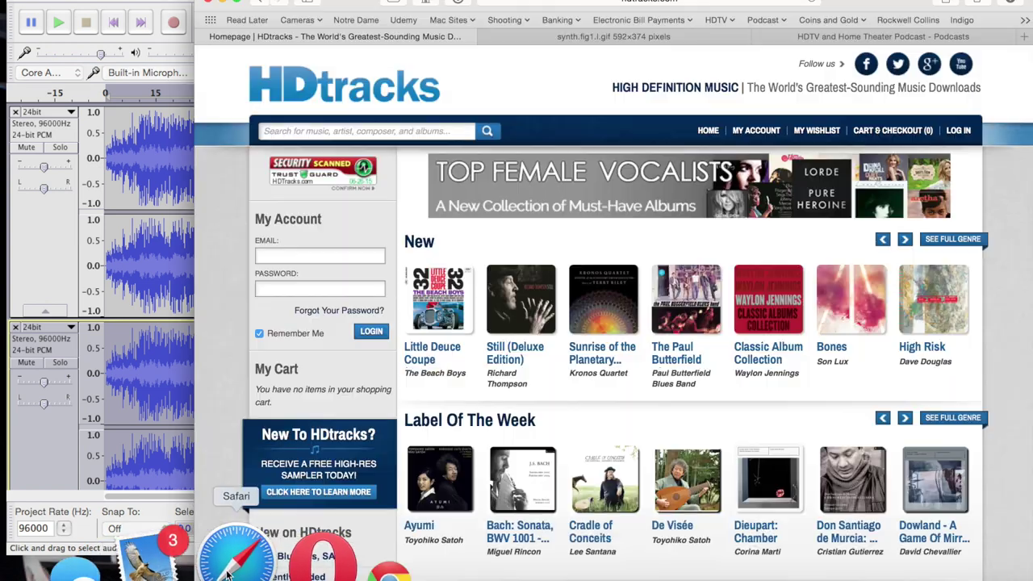
click(539, 33)
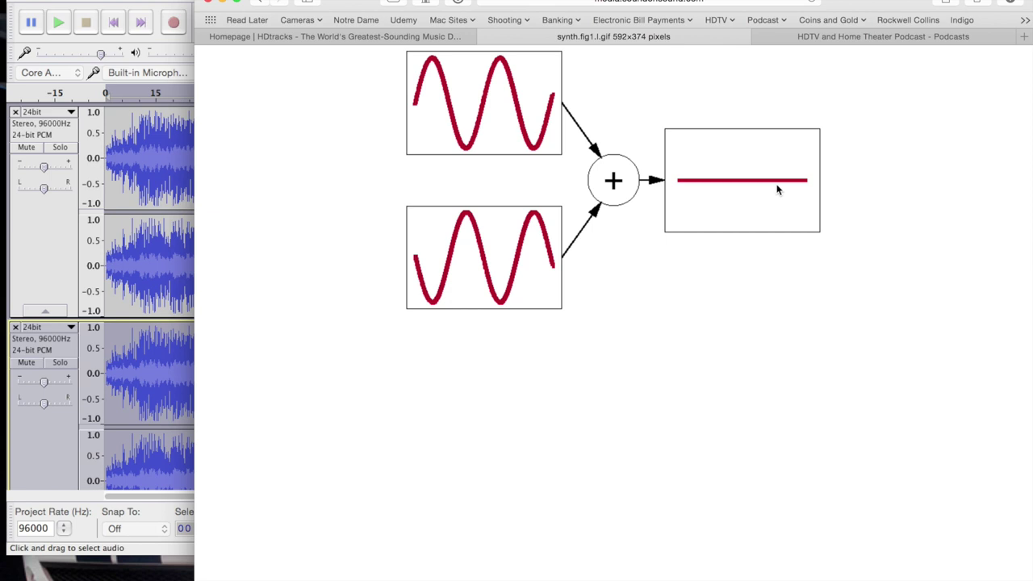
click(53, 0)
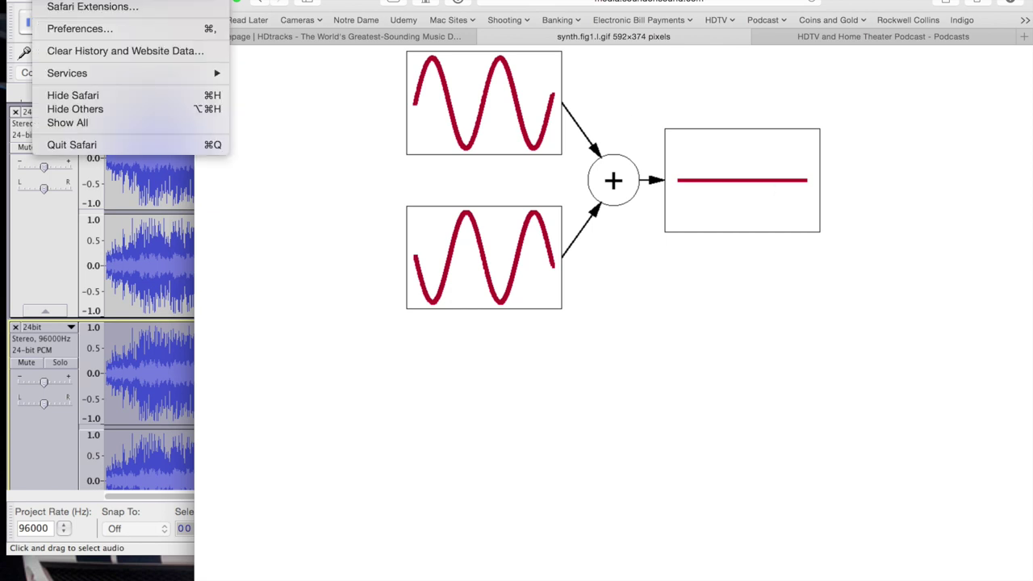
click(72, 95)
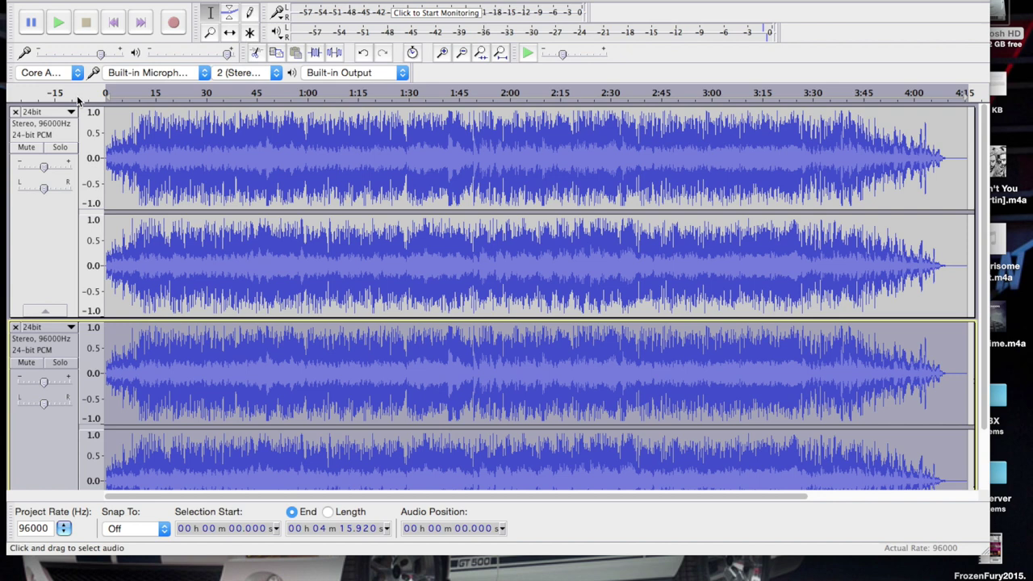
- Invert the top 24bit track, then play both tracks together for about 10 seconds
shift+click(39, 234)
click(359, 1)
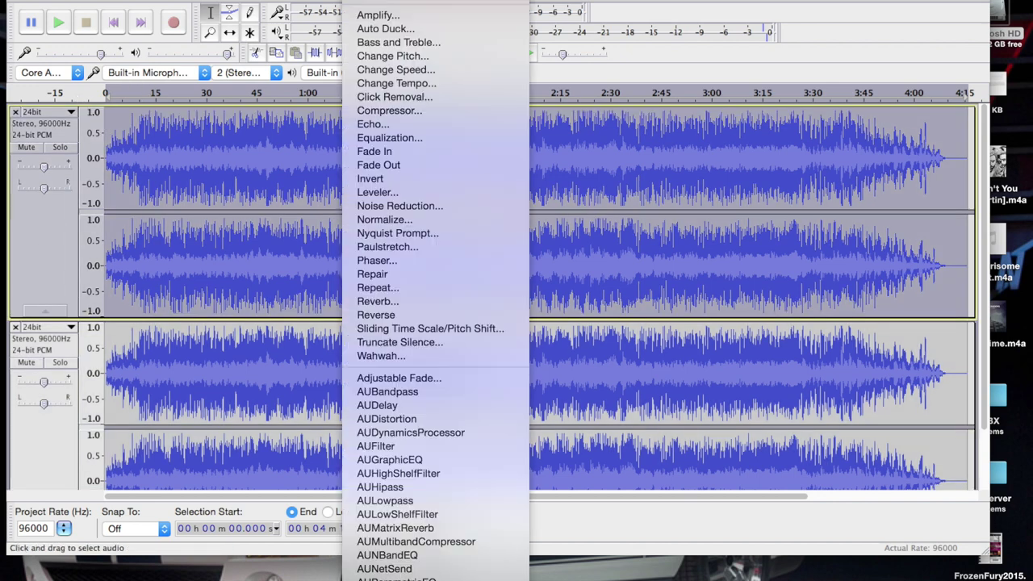
click(386, 178)
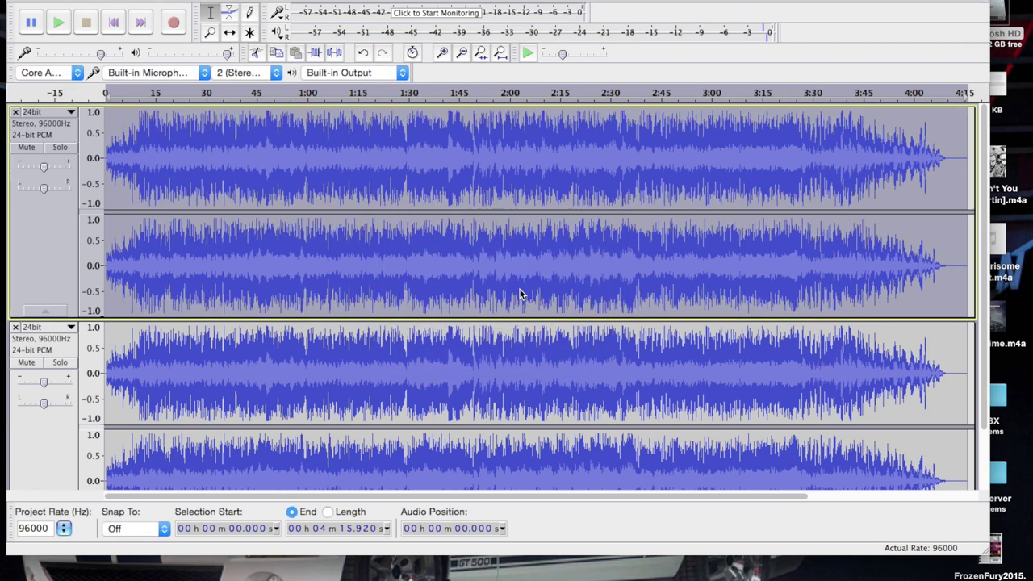
click(59, 24)
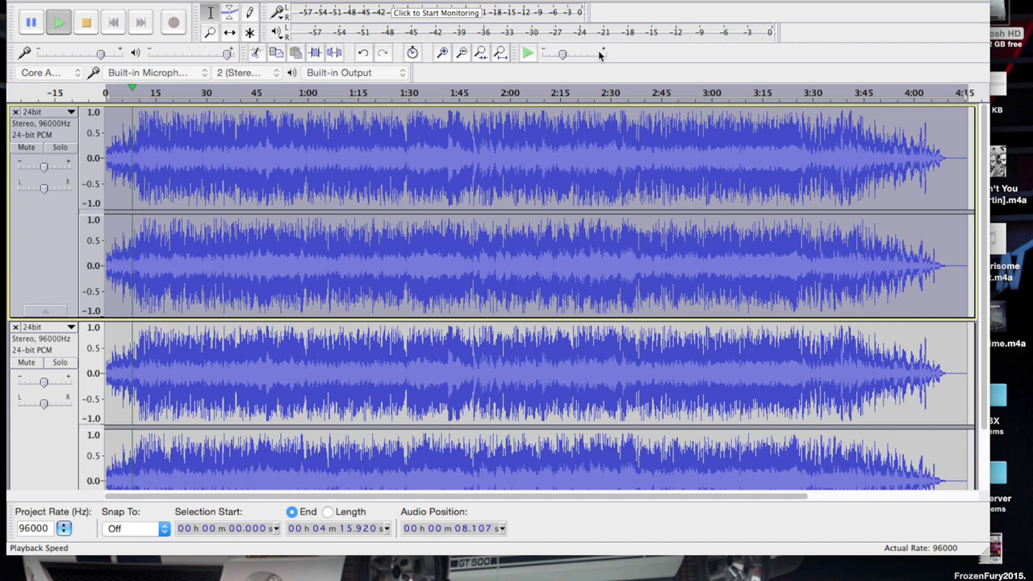
click(90, 25)
- Export the mix as AIFF 24bitvs24bit in signed 24-bit PCM, then remove the lower track
click(109, 0)
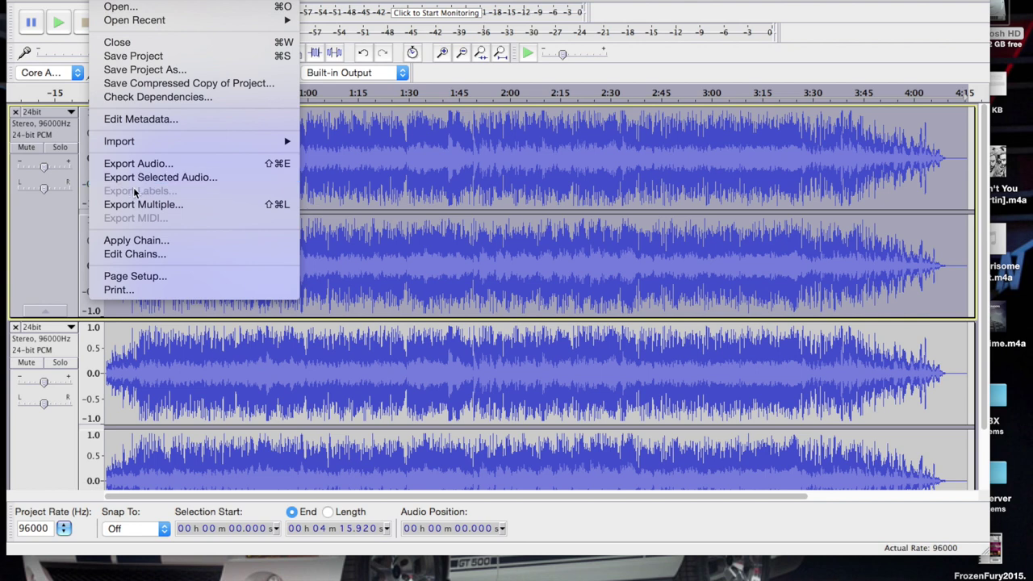
click(135, 165)
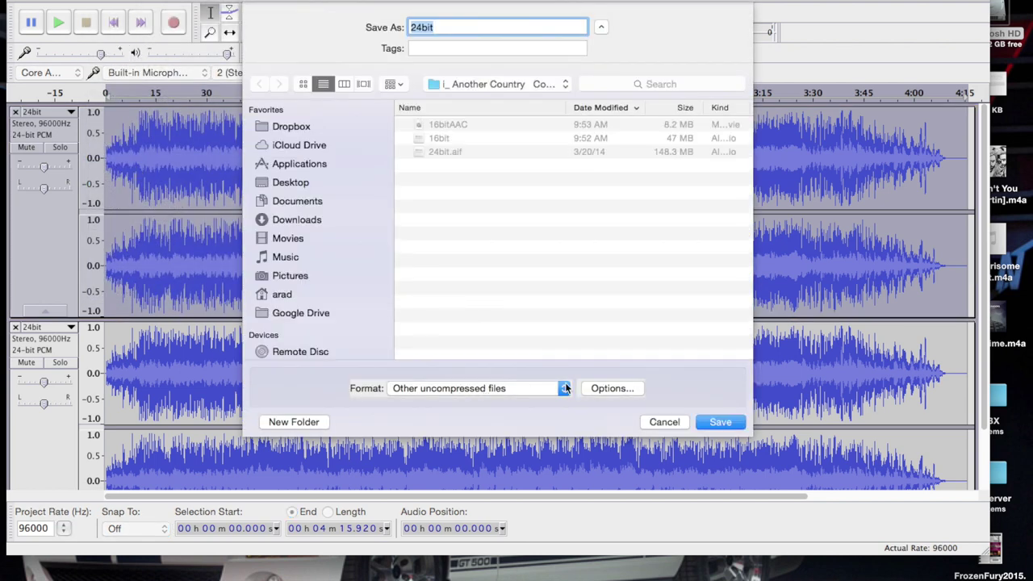
click(607, 389)
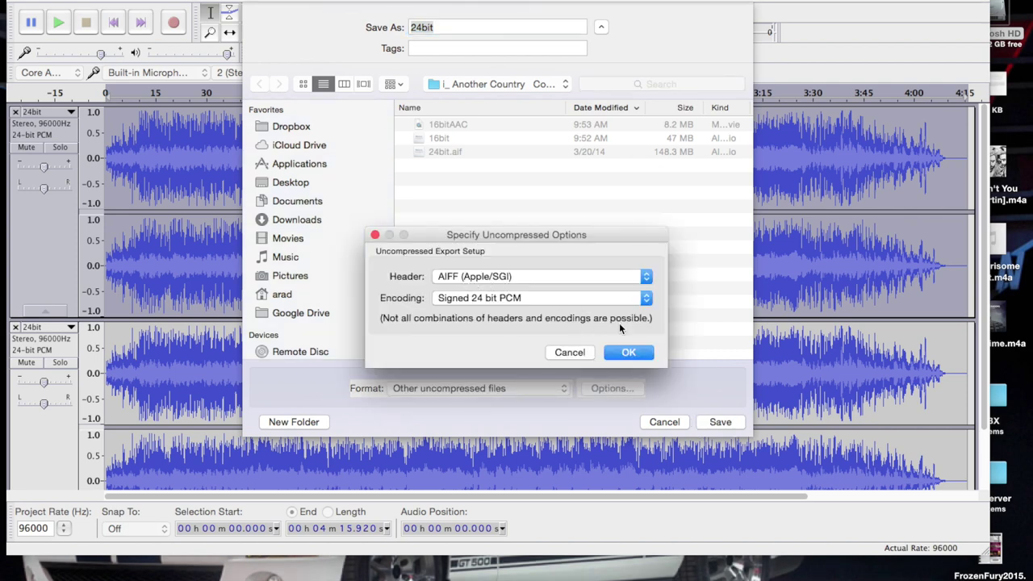
click(627, 352)
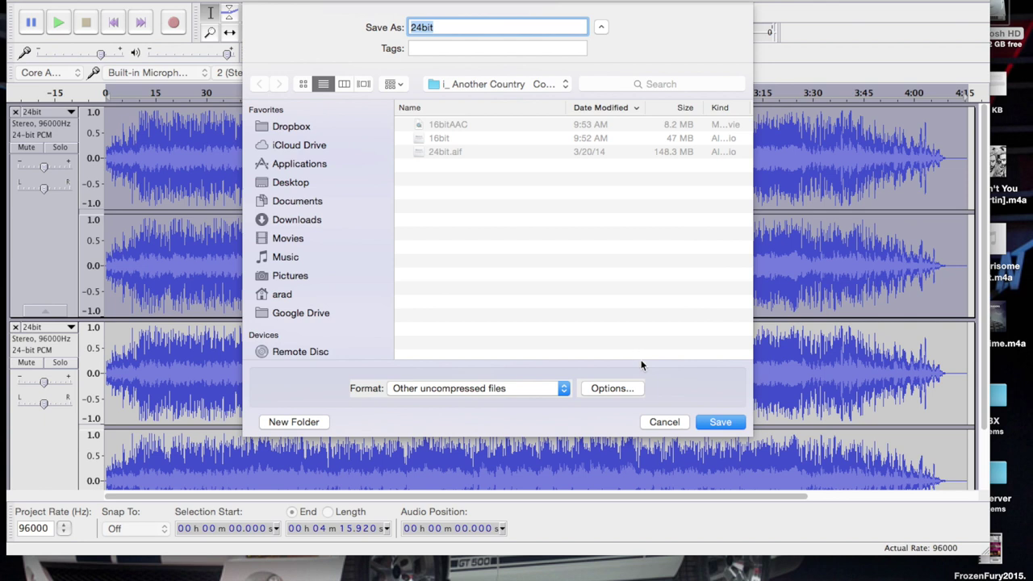
click(452, 27)
click(719, 421)
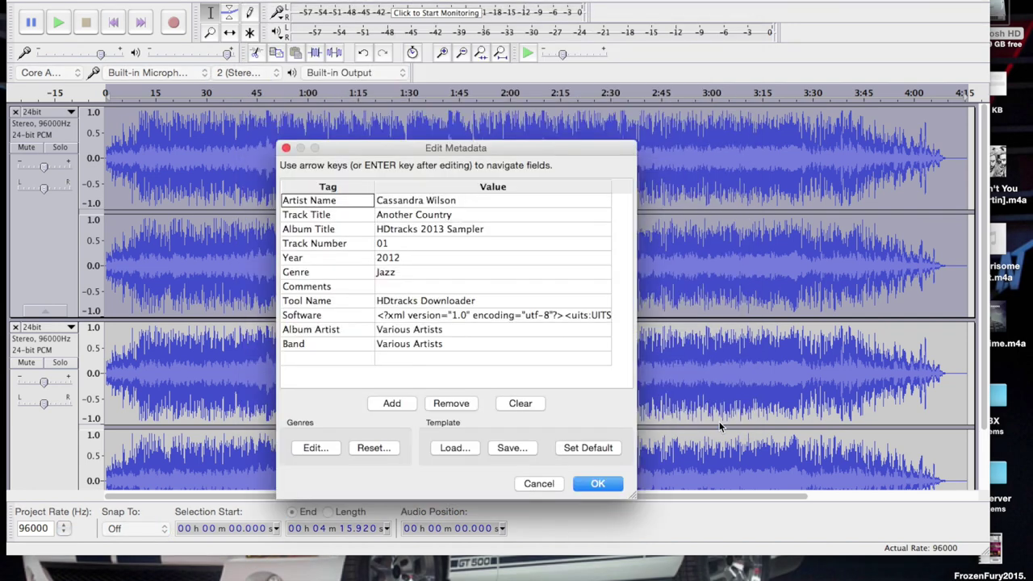
click(600, 483)
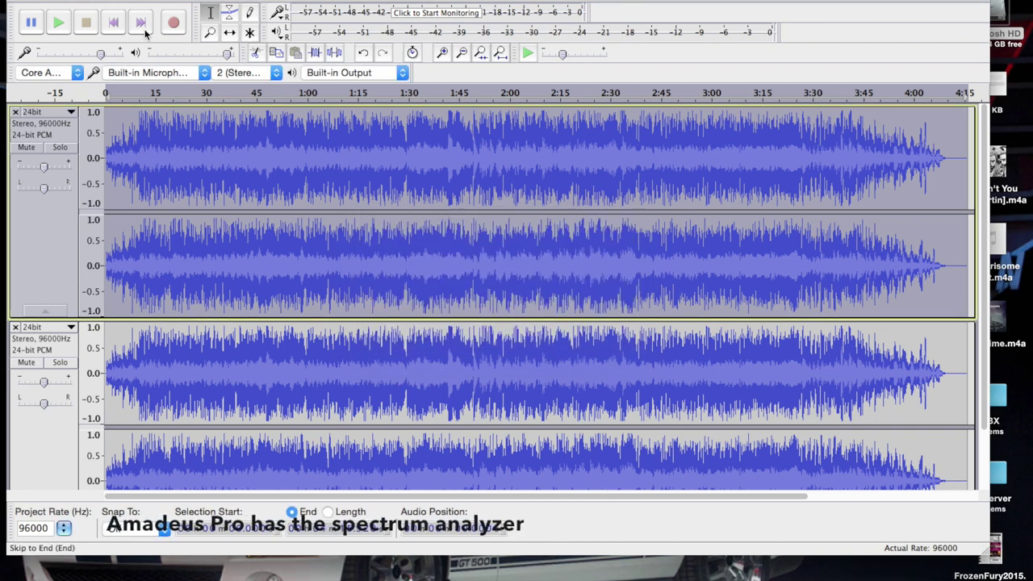
click(15, 327)
- Import the 16bit file from Finder as a 16-bit, 44100 Hz stereo track below the 24bit track
drag(768, 0, 619, 0)
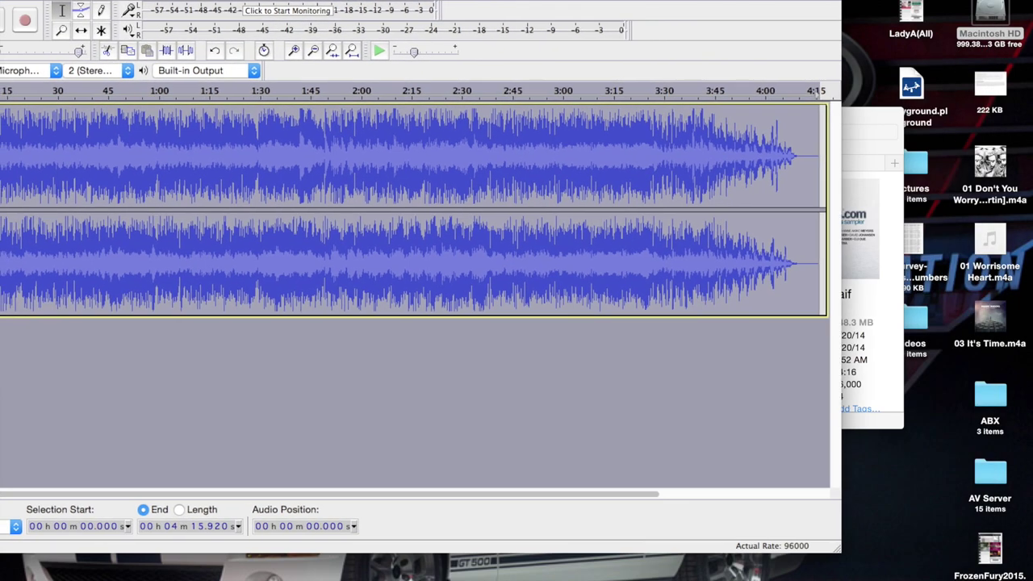
click(863, 118)
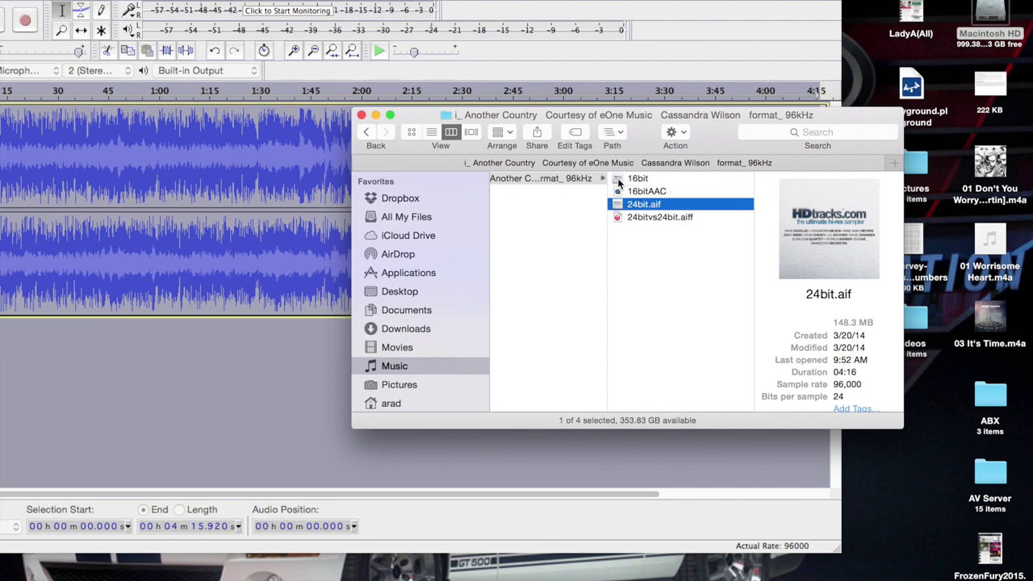
drag(638, 204, 234, 407)
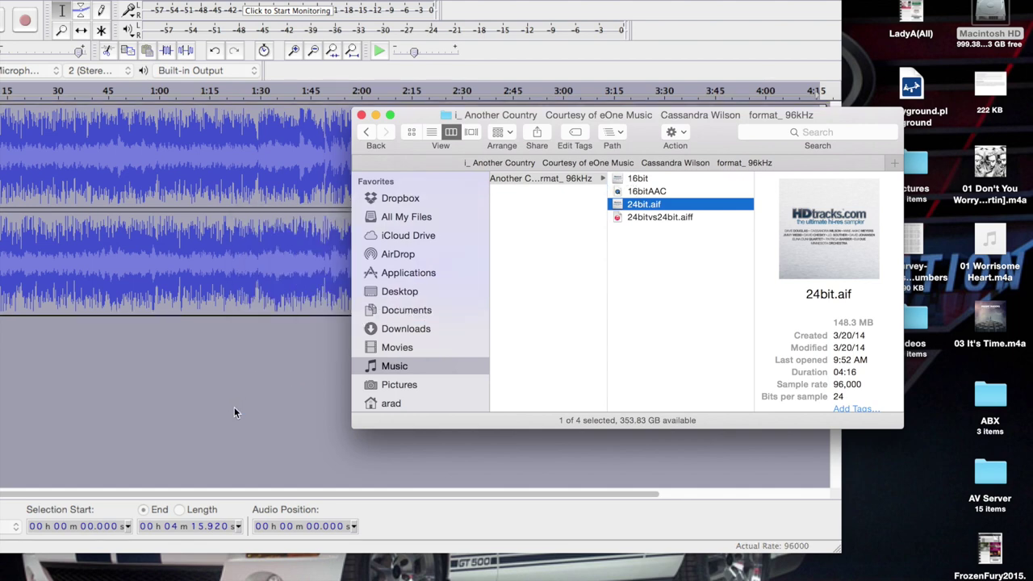
click(409, 4)
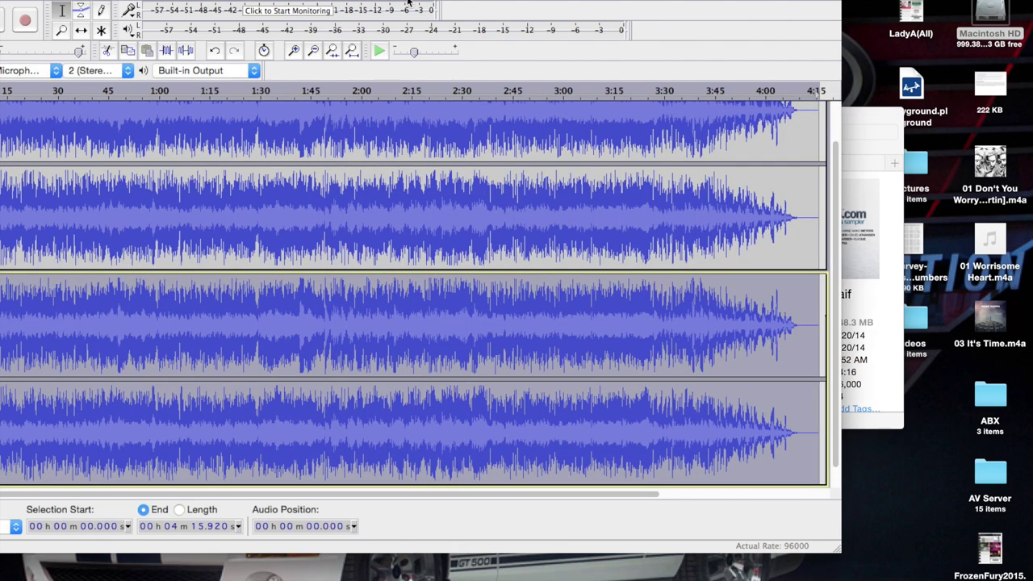
drag(409, 4, 578, 4)
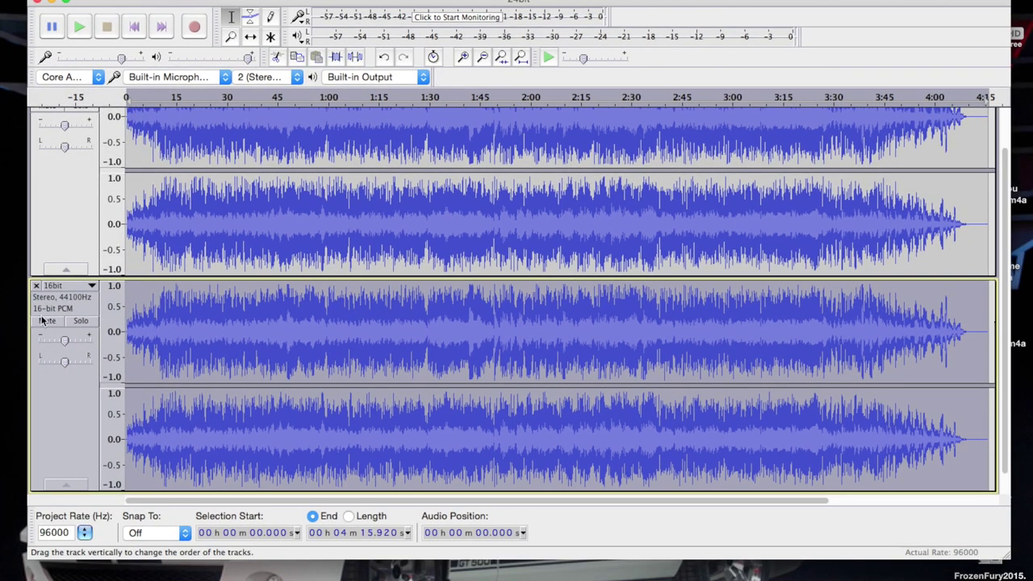
scroll(72, 353, up, 2)
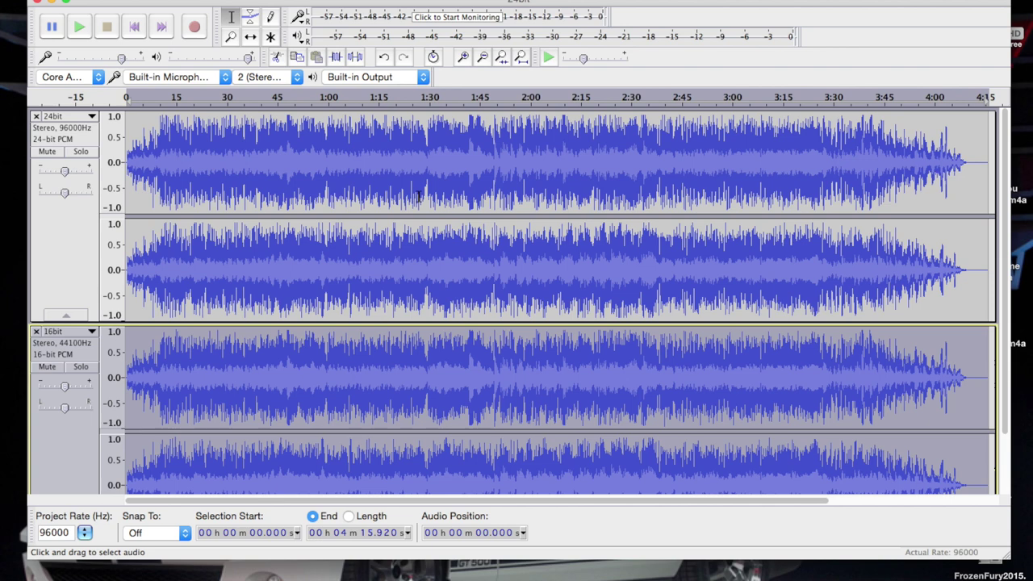
click(78, 29)
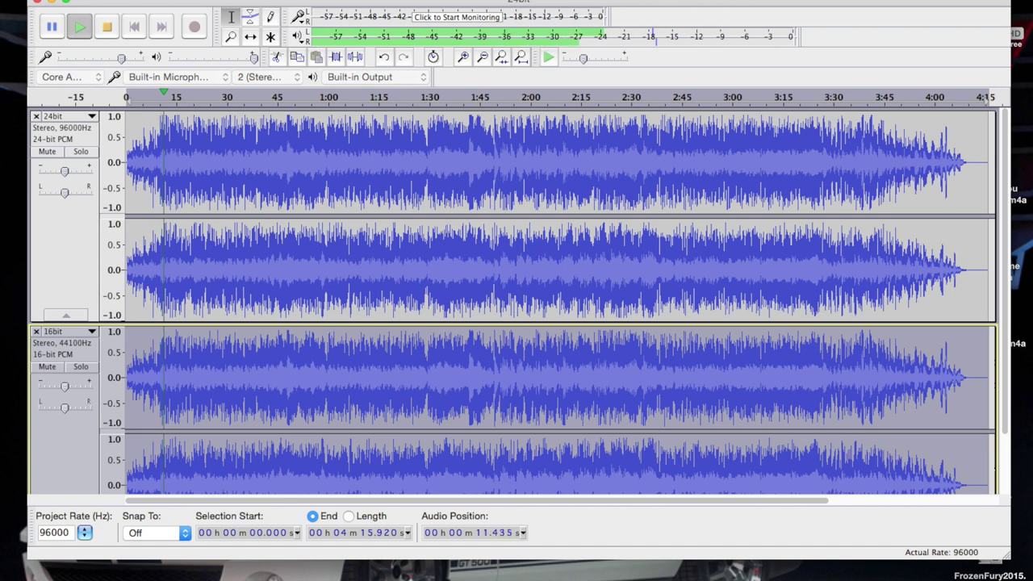
click(108, 29)
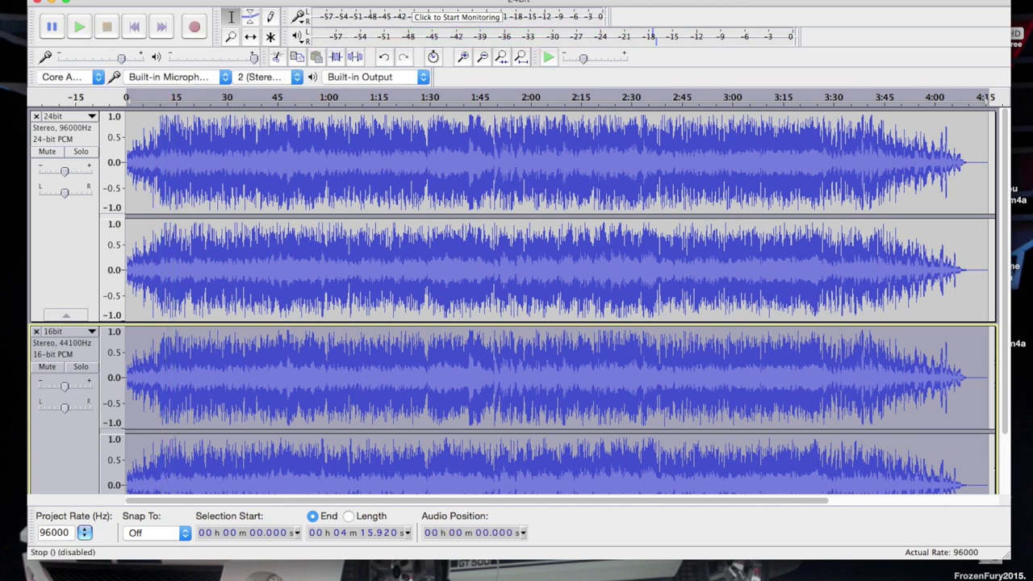
- Export the combined 24bit and 16bit tracks as the AIFF file 24bitvs16bit, accepting the metadata
click(109, 0)
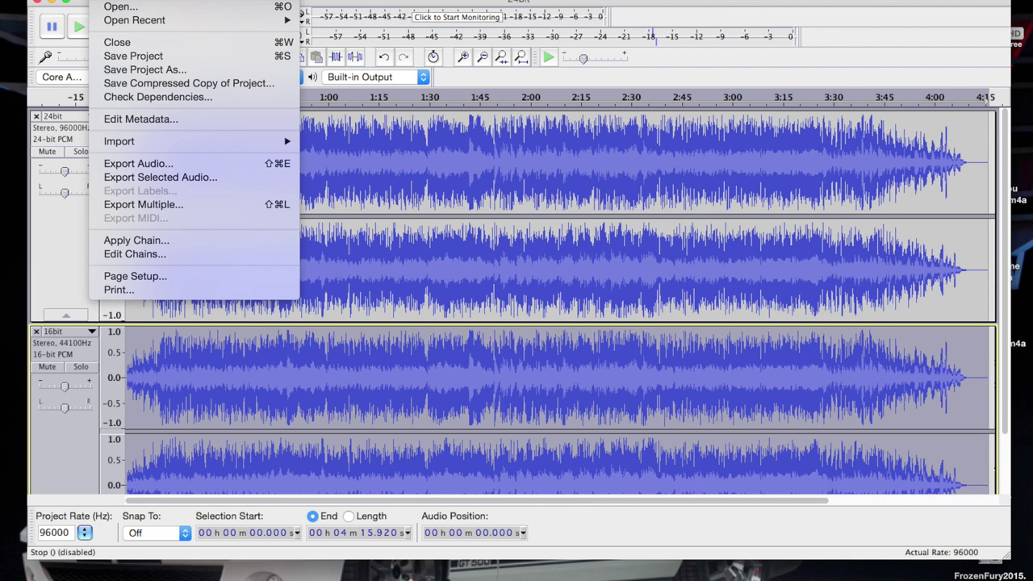
click(139, 164)
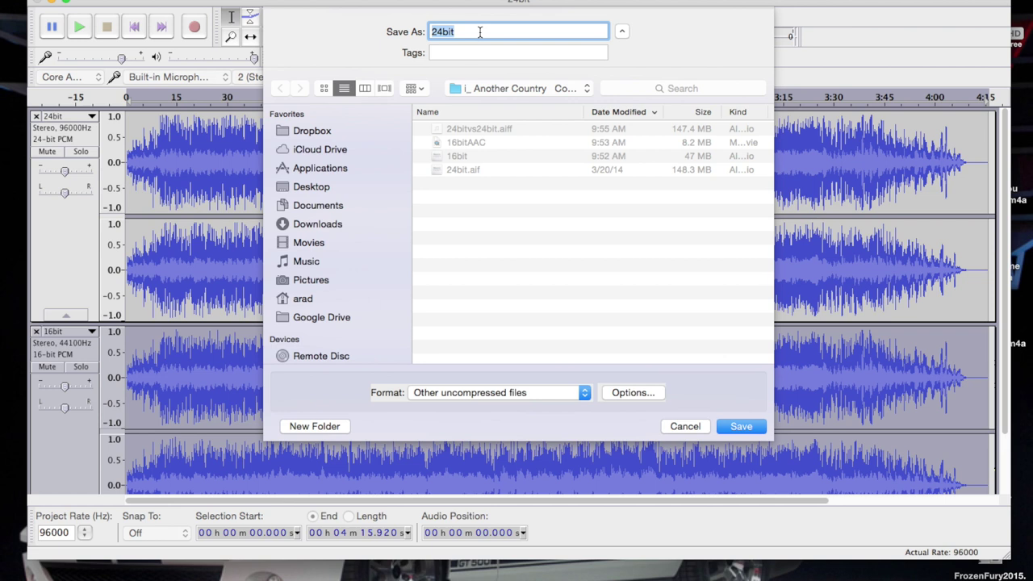
click(479, 32)
text(vs16bit)
click(734, 428)
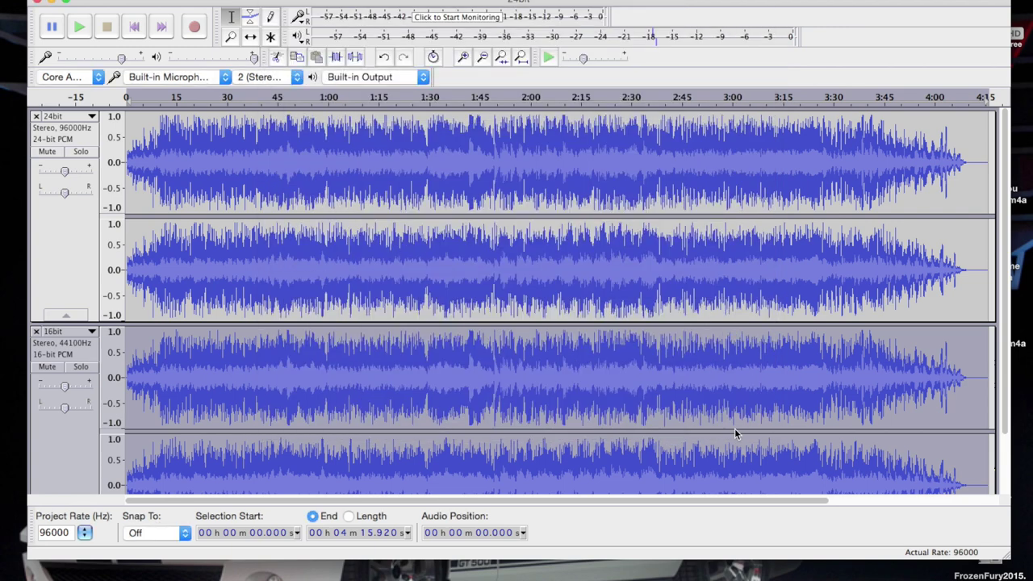
click(609, 484)
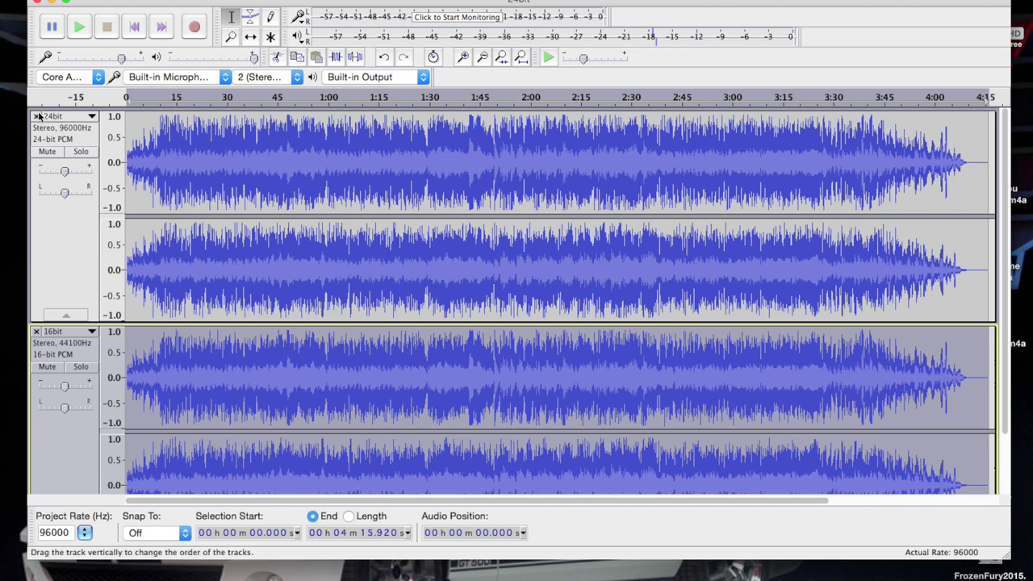
- Remove the 16bit track and invert the 24bit track's polarity back with Effect > Invert
click(36, 331)
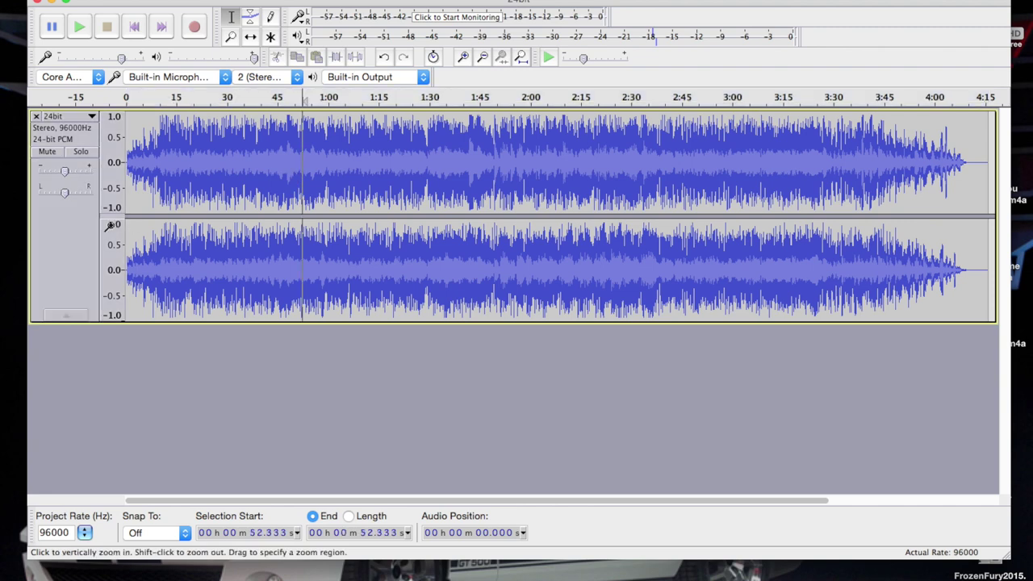
click(75, 242)
click(403, 0)
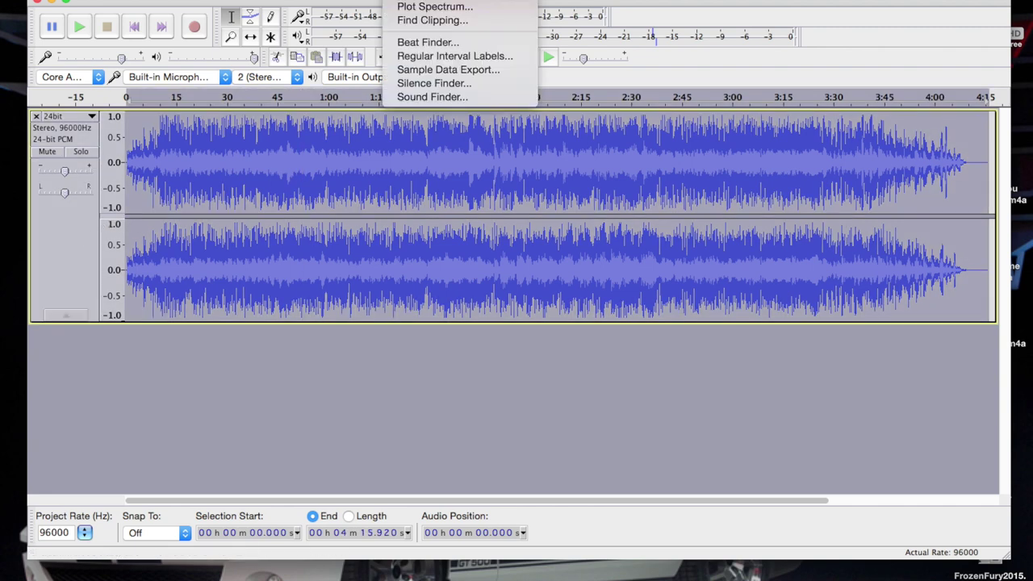
mouse_move(363, 0)
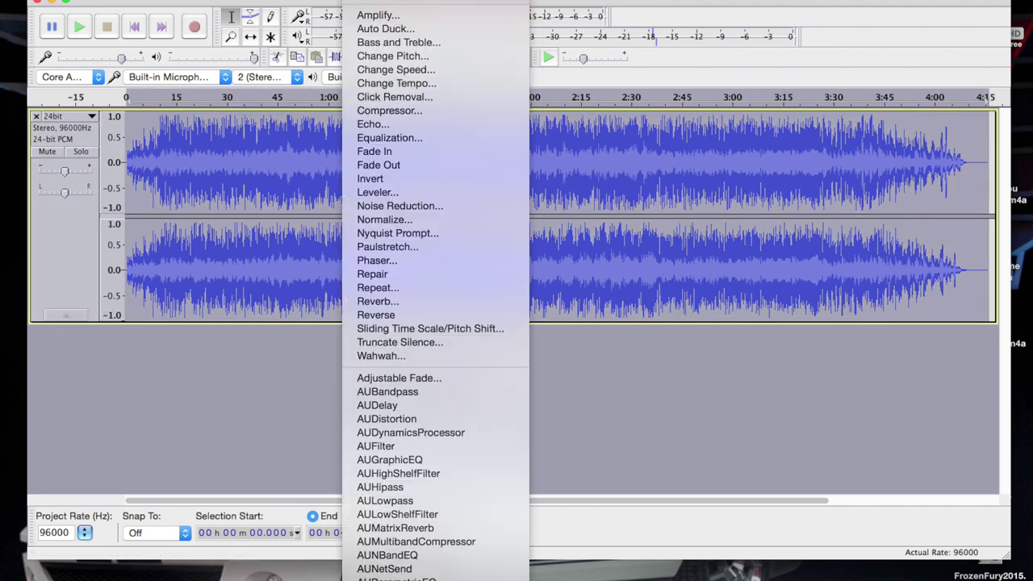
click(380, 179)
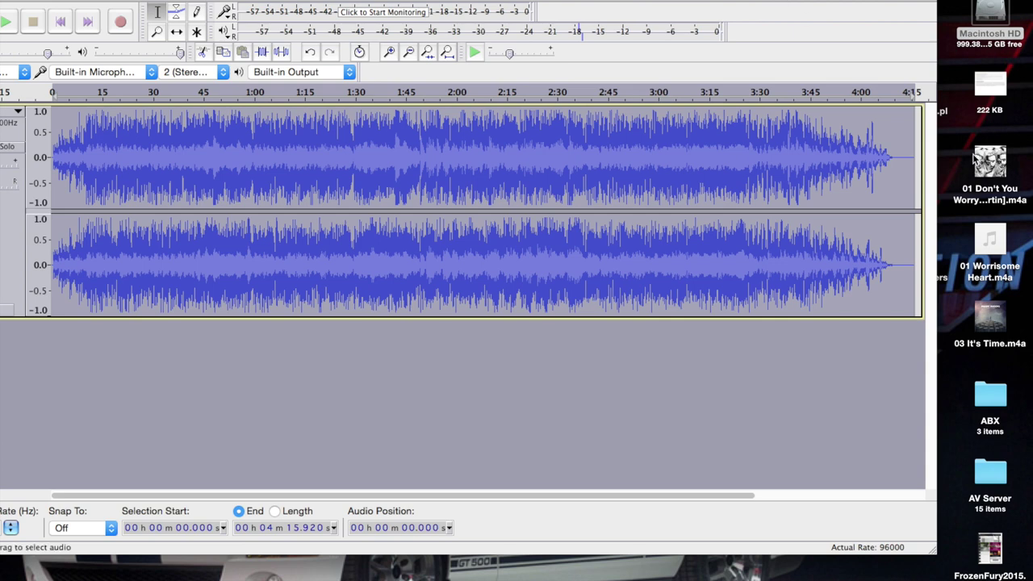
- Import a different m4a song from the desktop as a 32-bit float, 44100 Hz track
drag(990, 162, 595, 392)
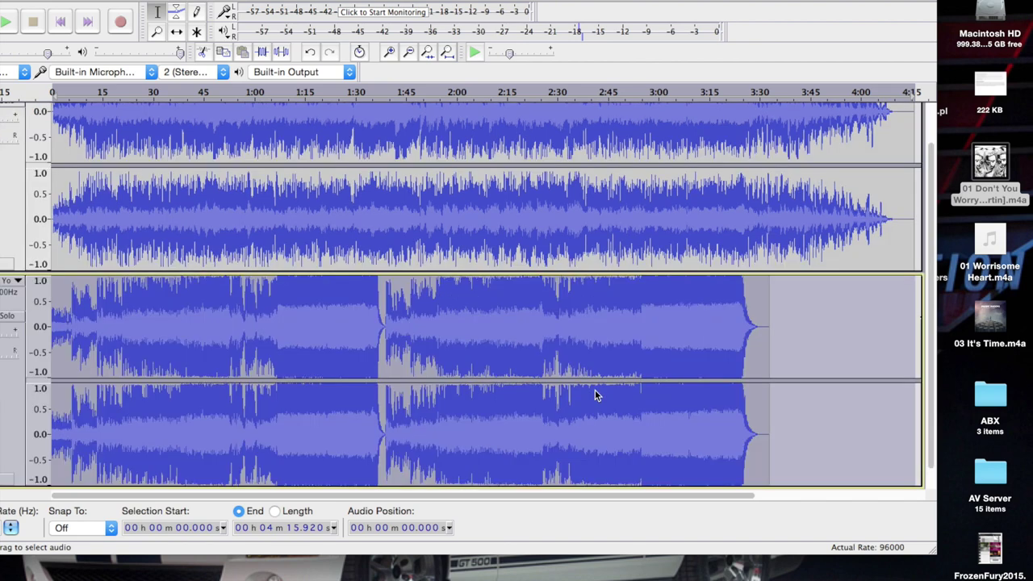
scroll(686, 415, up, 2)
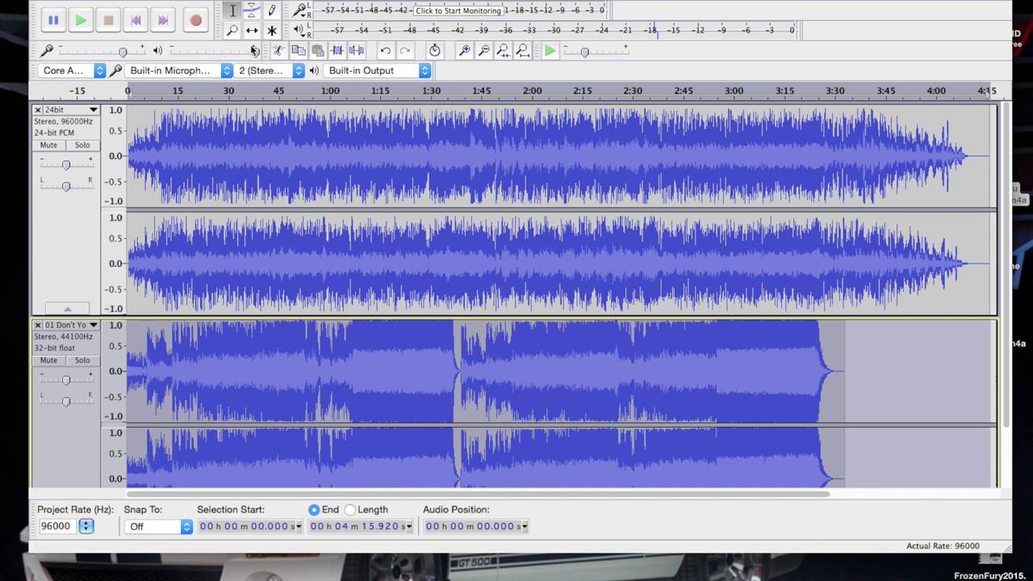
- Replace the second song with 03 It's Time.m4a, then remove that track as well
click(37, 324)
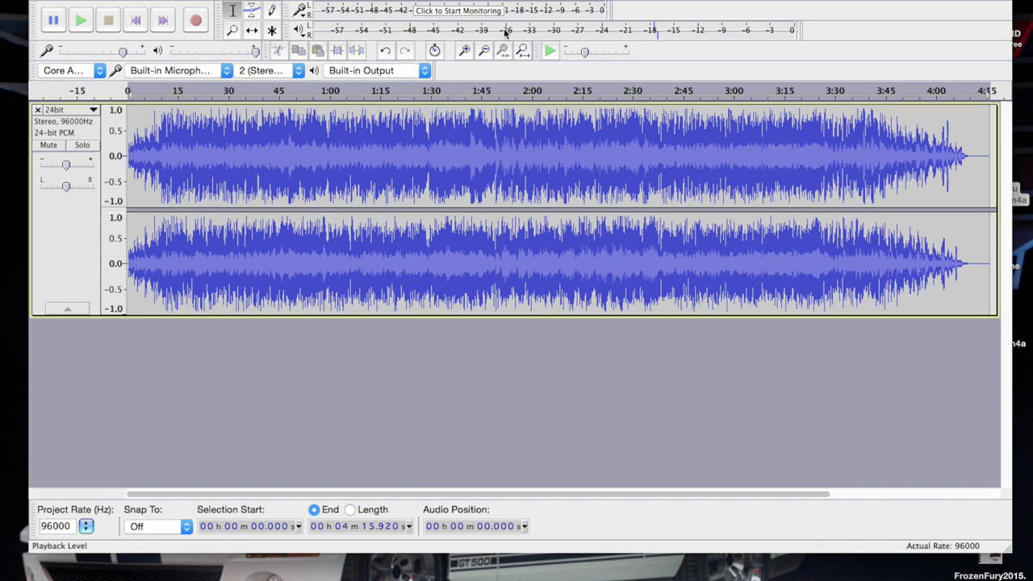
key(F11)
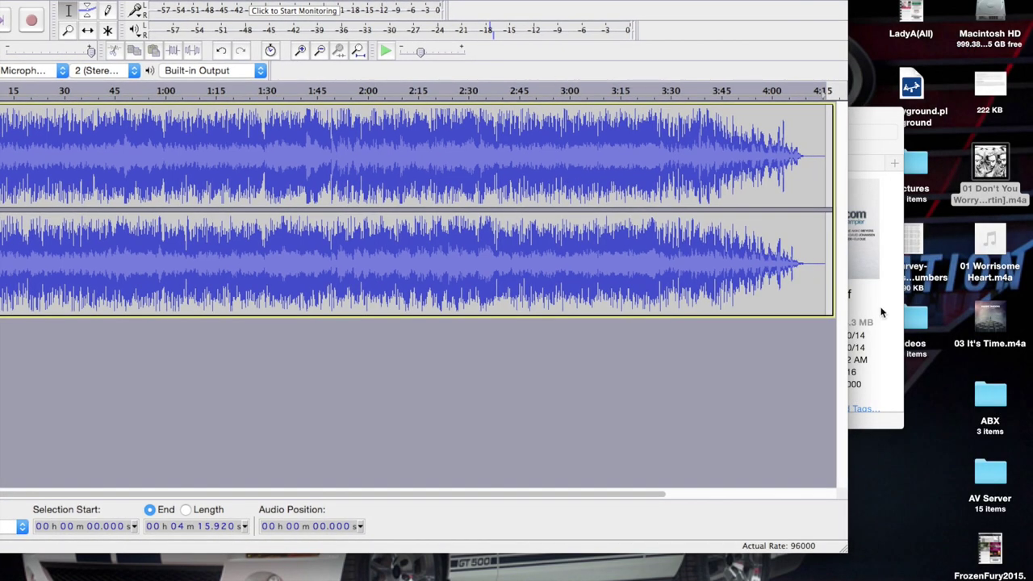
drag(991, 321, 577, 410)
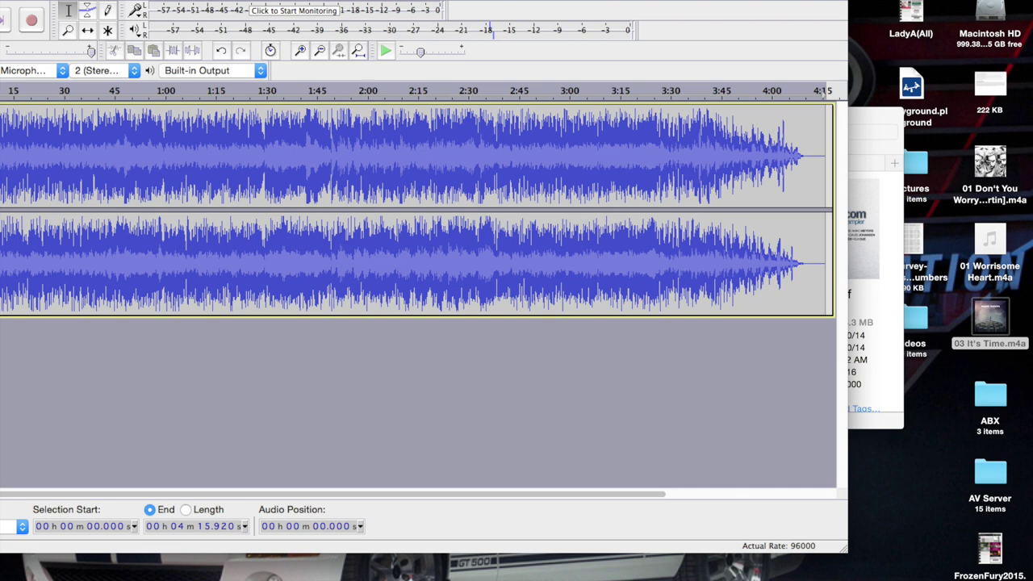
key(F11)
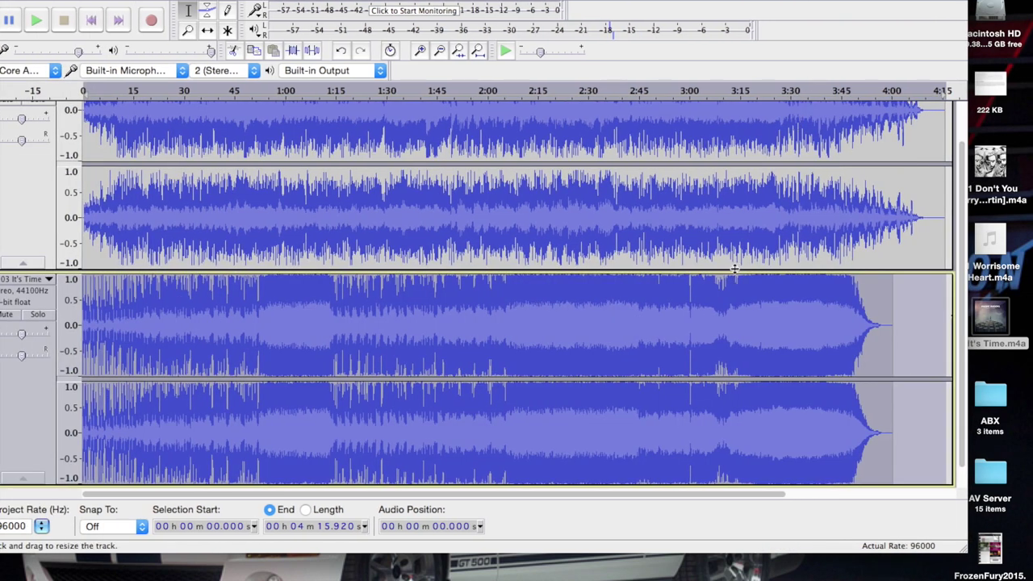
scroll(615, 342, up, 1)
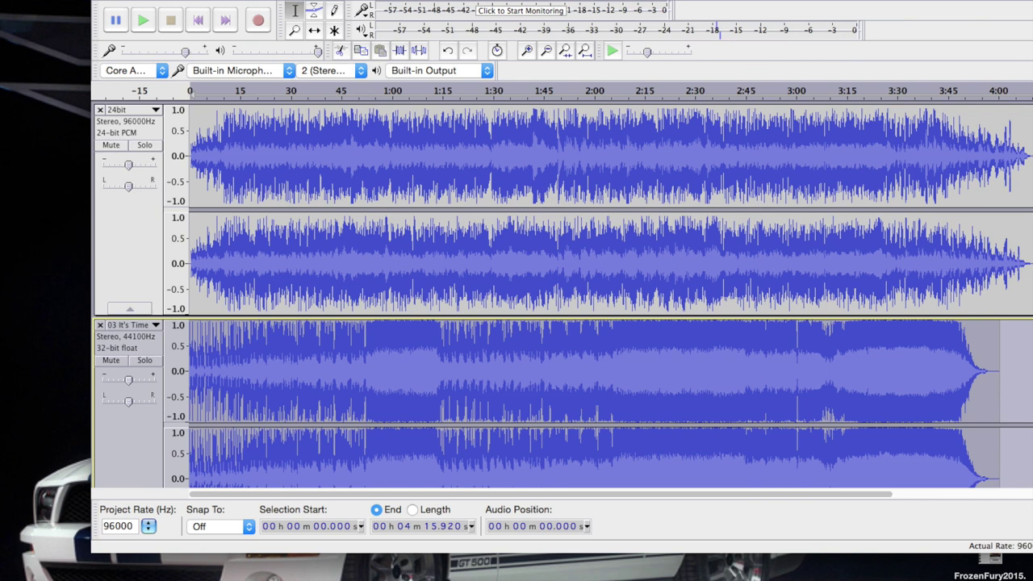
click(100, 324)
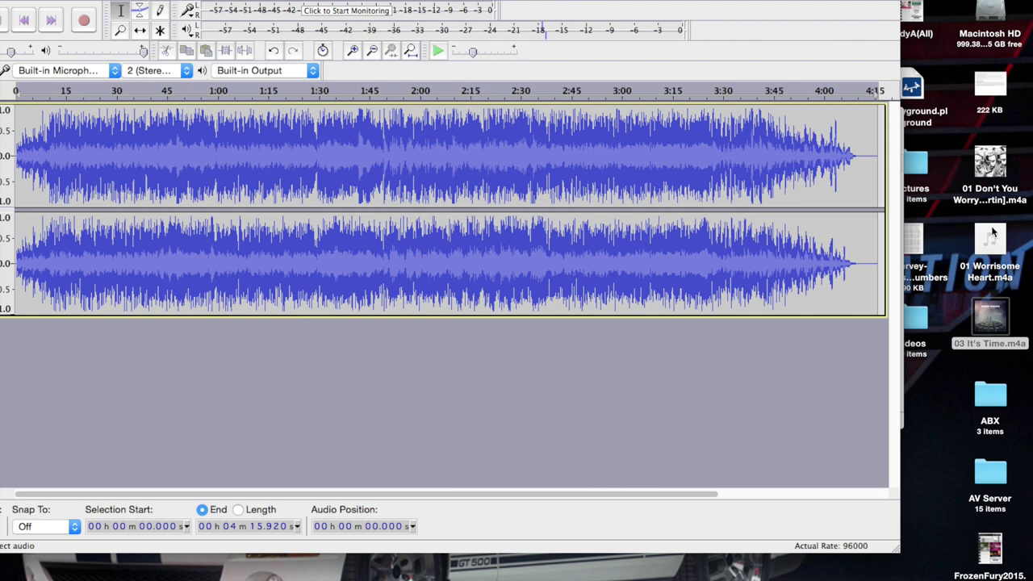
- Import 01 Worrisome Heart.m4a below the 24bit track, then quit Audacity
drag(992, 239, 531, 405)
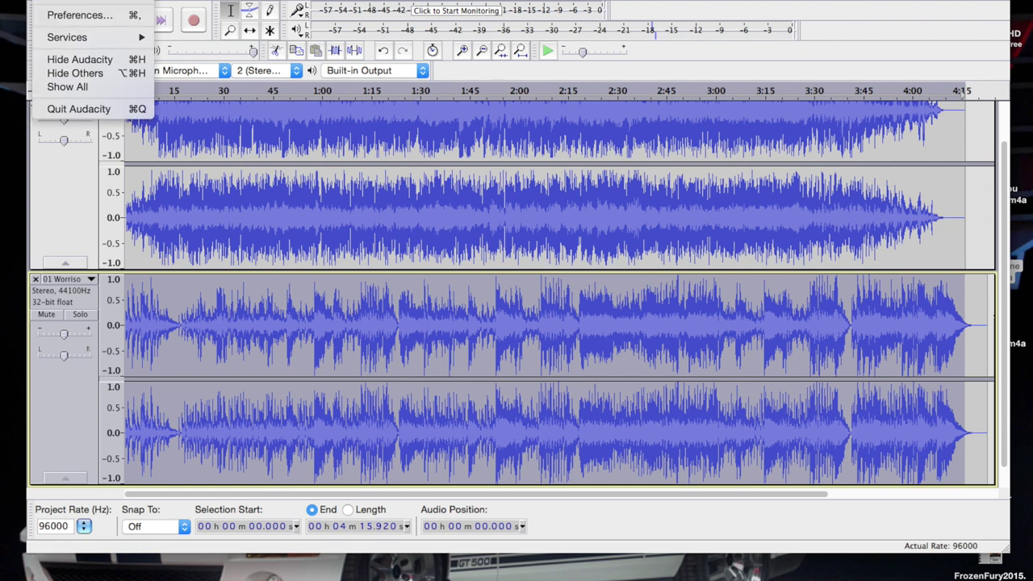
click(84, 107)
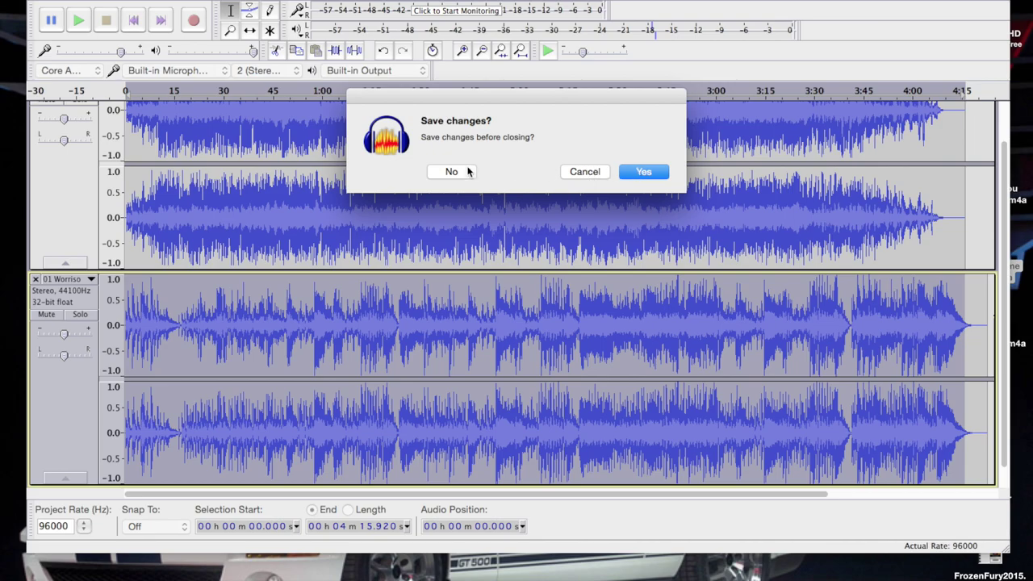
- Quit Audacity without saving and open 24bit.aif from Finder in Amadeus Pro
click(454, 170)
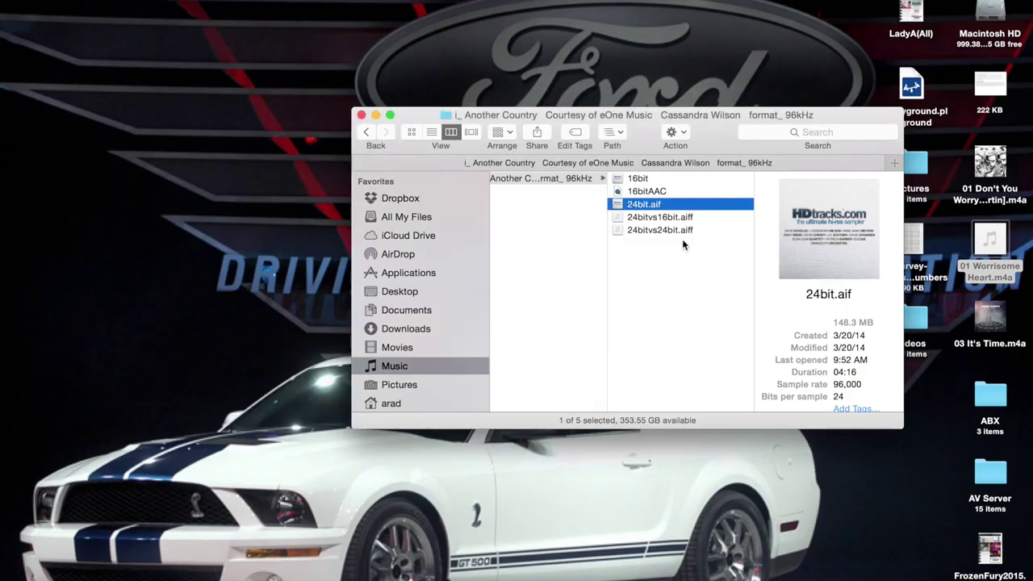
right_click(645, 206)
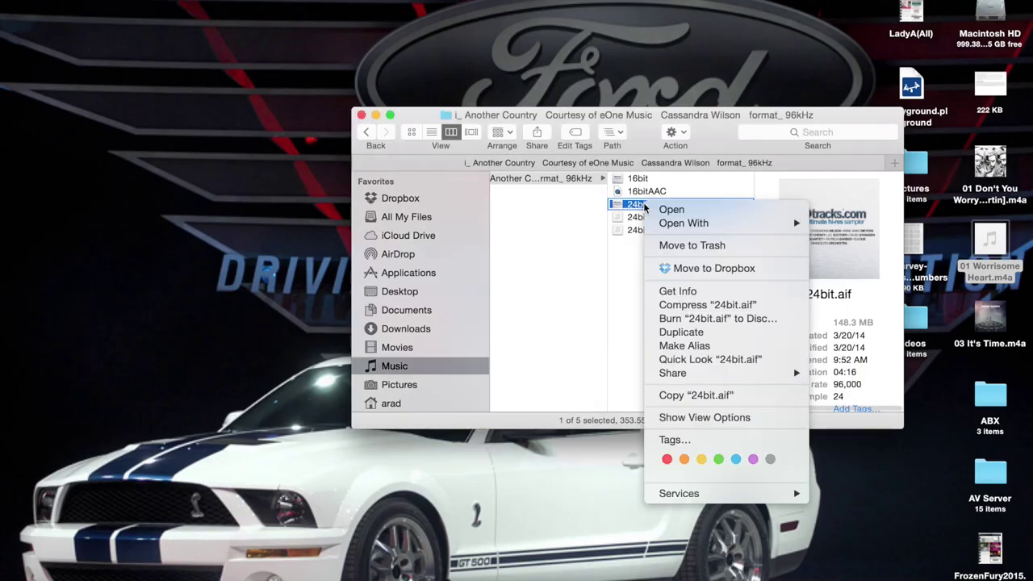
mouse_move(669, 226)
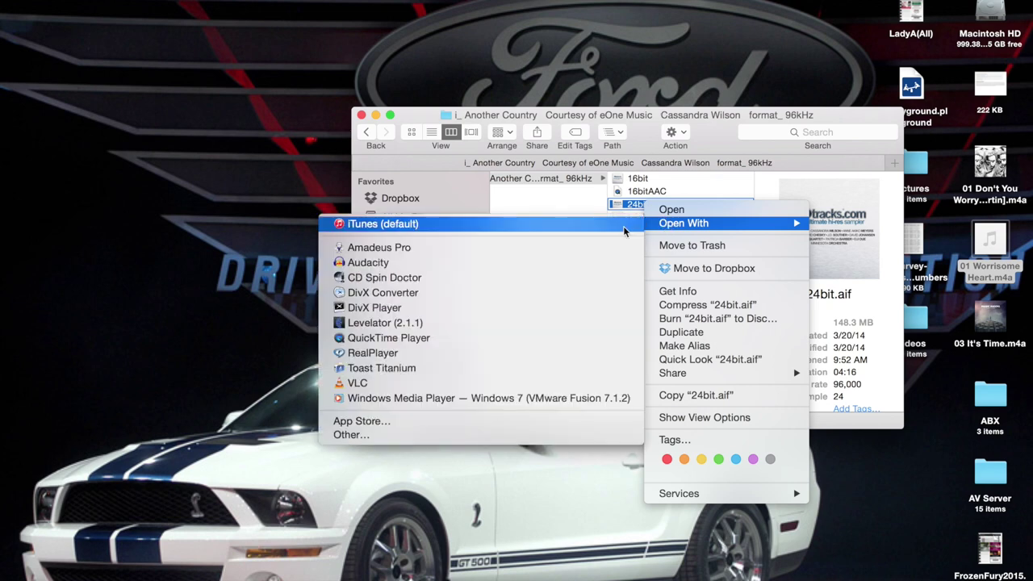
click(611, 246)
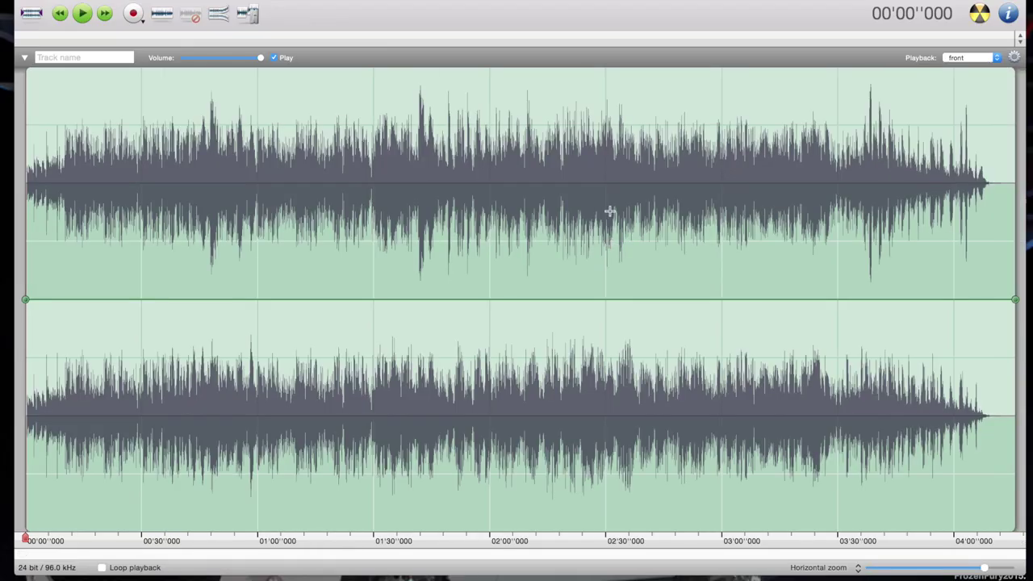
- Open the Real-Time Spectrum analyser with a 22050 Hz maximum frequency and 24bit.aif as source
click(424, 2)
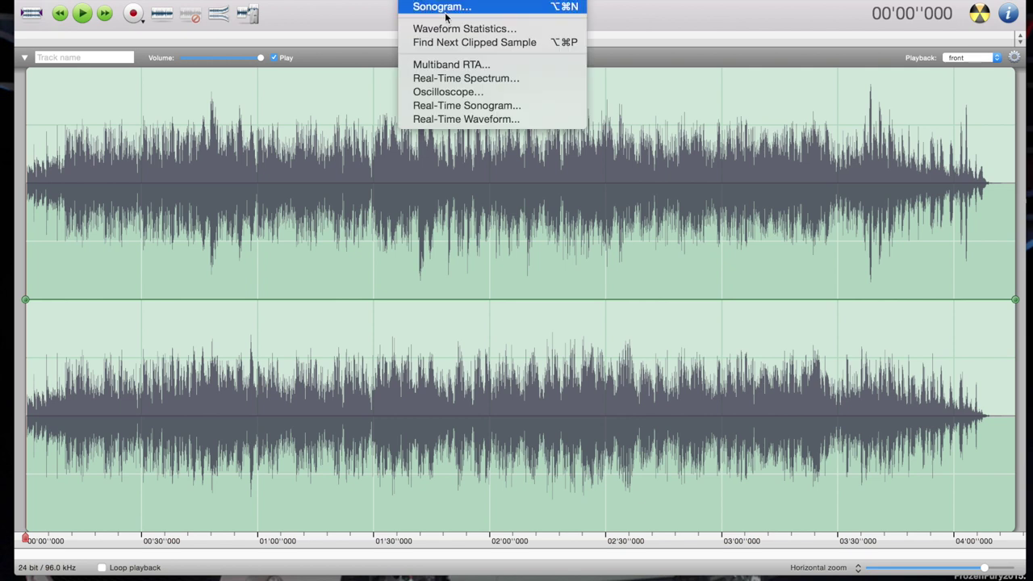
click(473, 79)
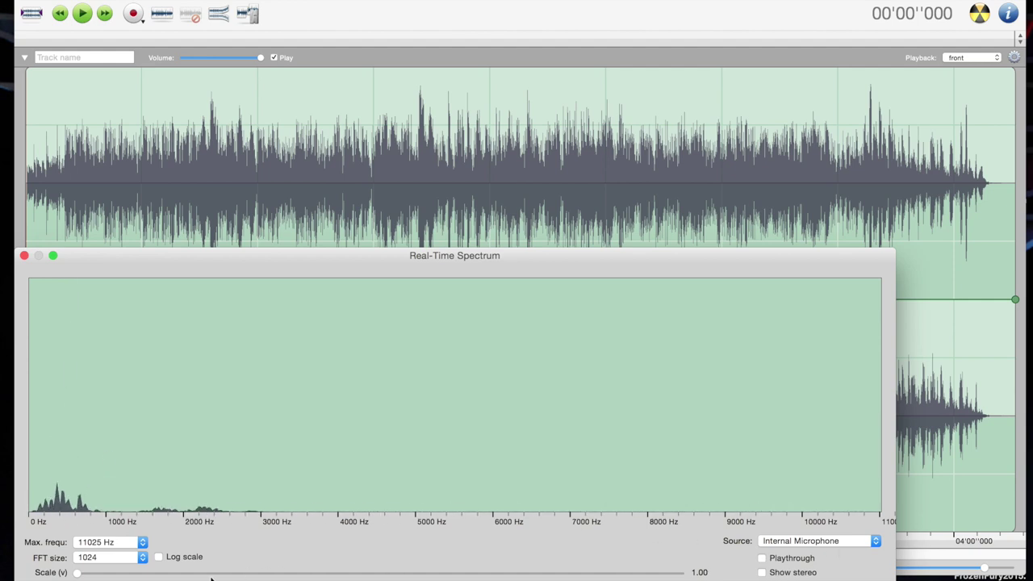
click(126, 542)
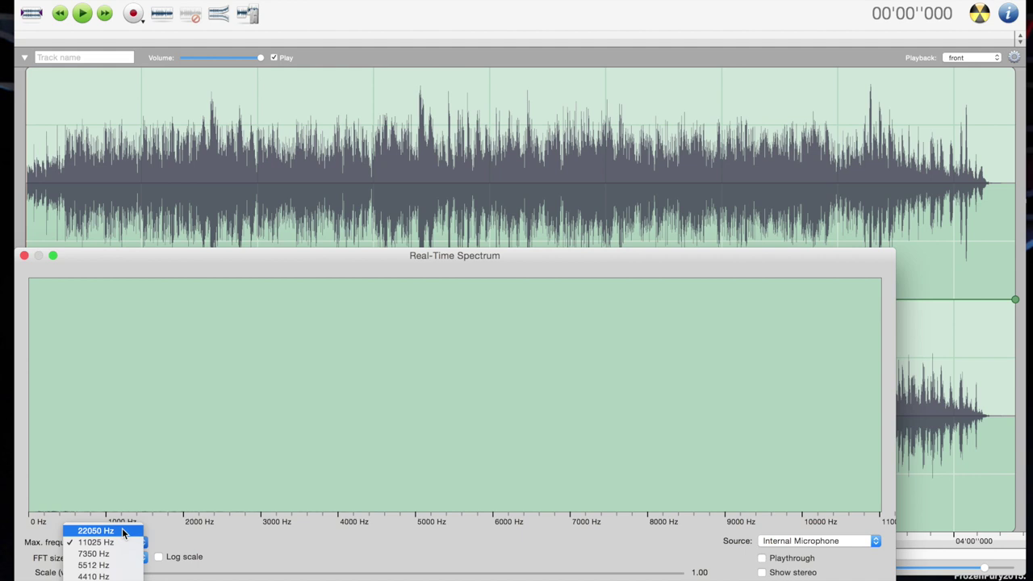
click(122, 529)
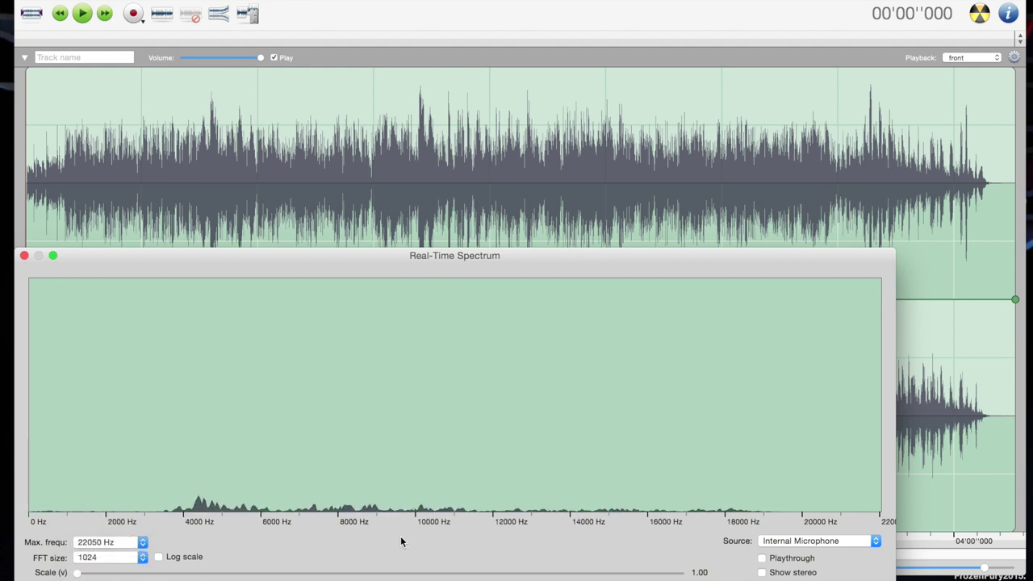
click(833, 543)
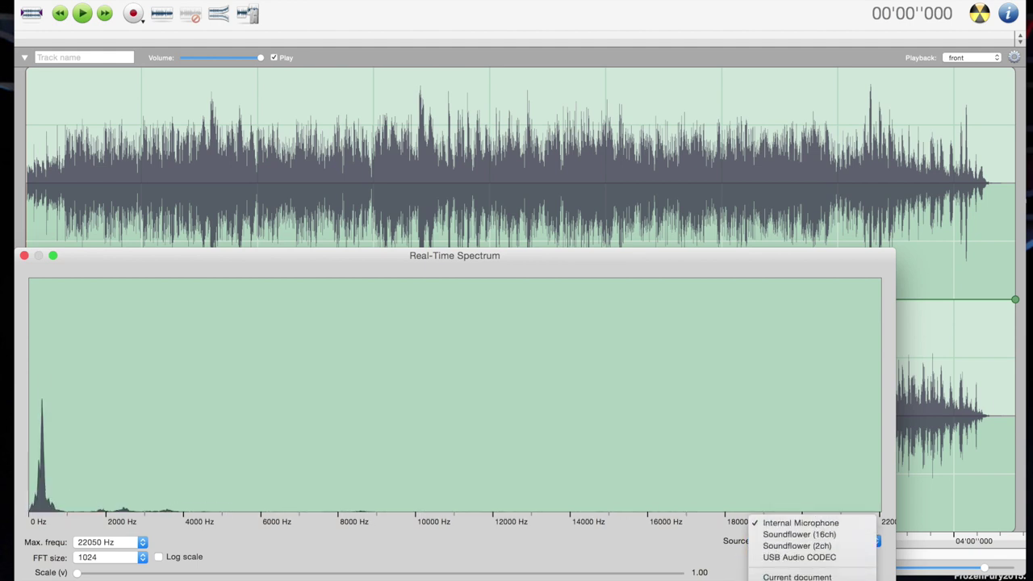
click(797, 577)
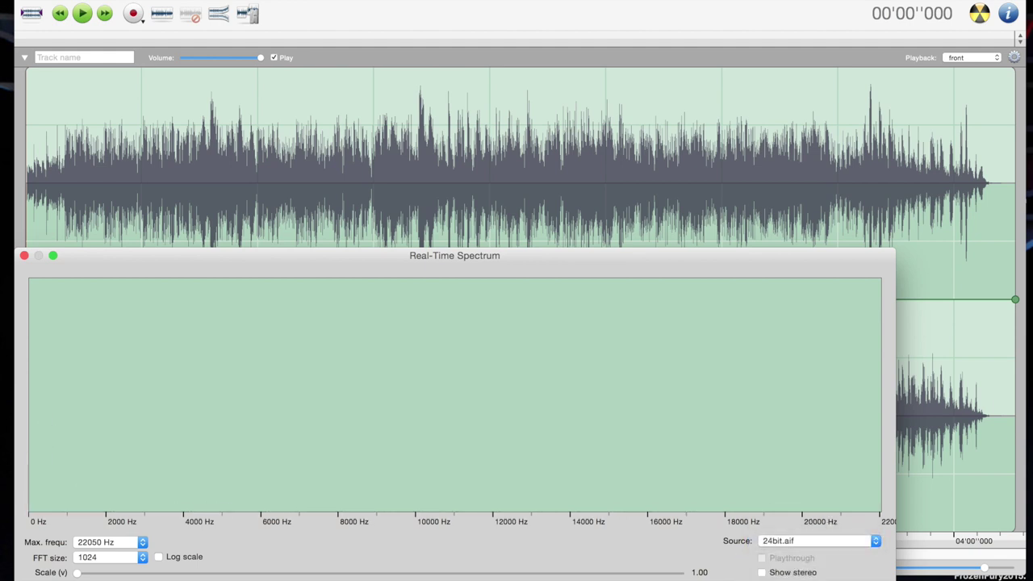
- Play 24bit.aif, reopen the Real-Time Spectrum, and raise its vertical scale to 3.35
key(super+w)
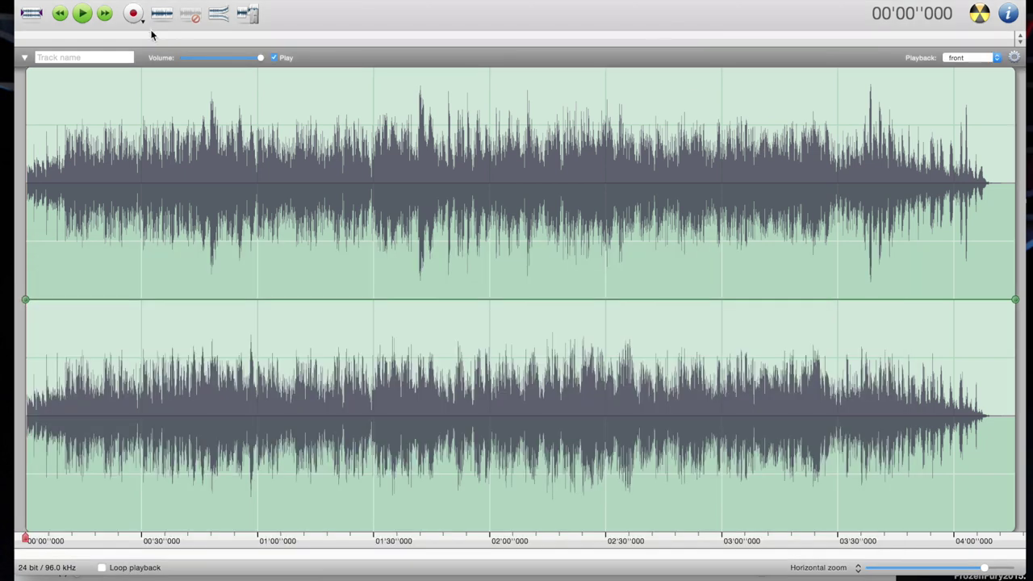
click(82, 13)
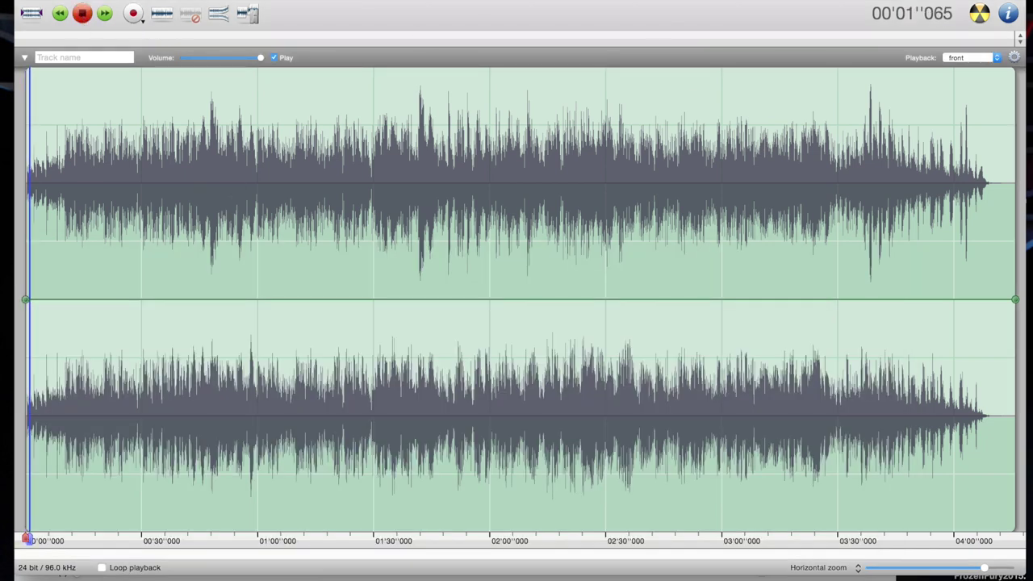
click(725, 2)
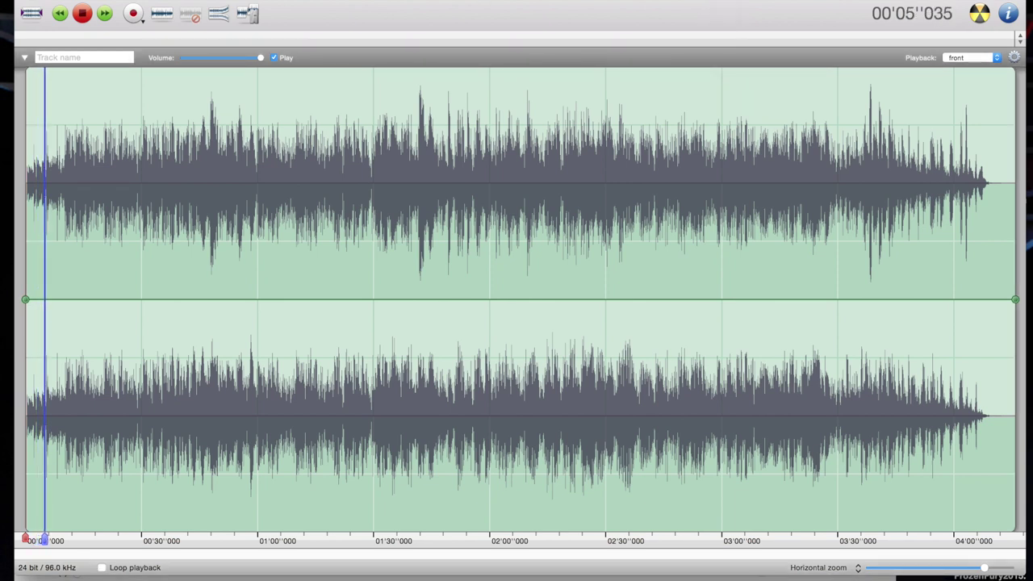
click(484, 1)
click(496, 154)
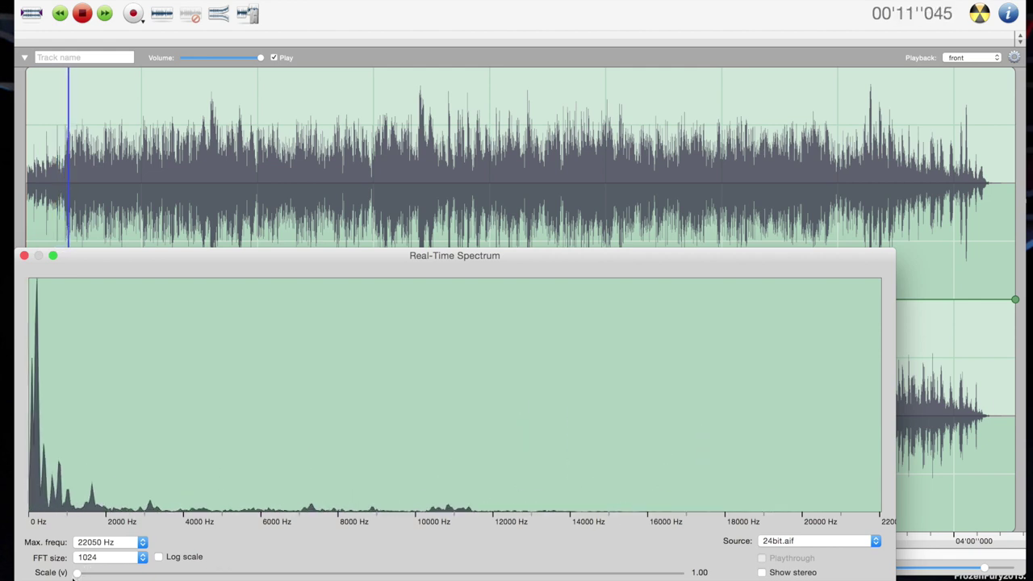
drag(76, 572, 339, 573)
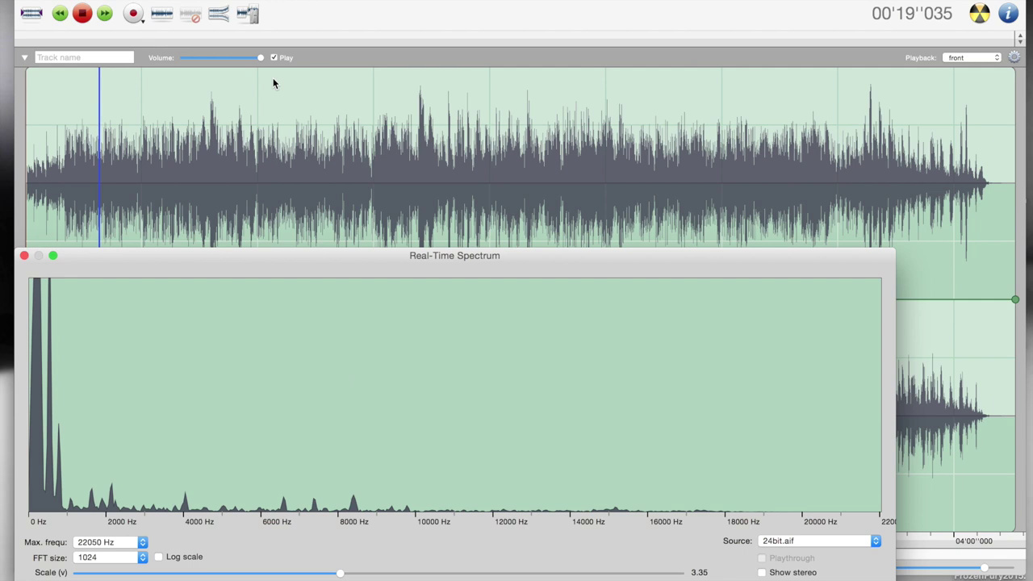
- Switch to Finder and open 24bitvs24bit.aiff in Amadeus Pro to view its flat waveform
key(super+w)
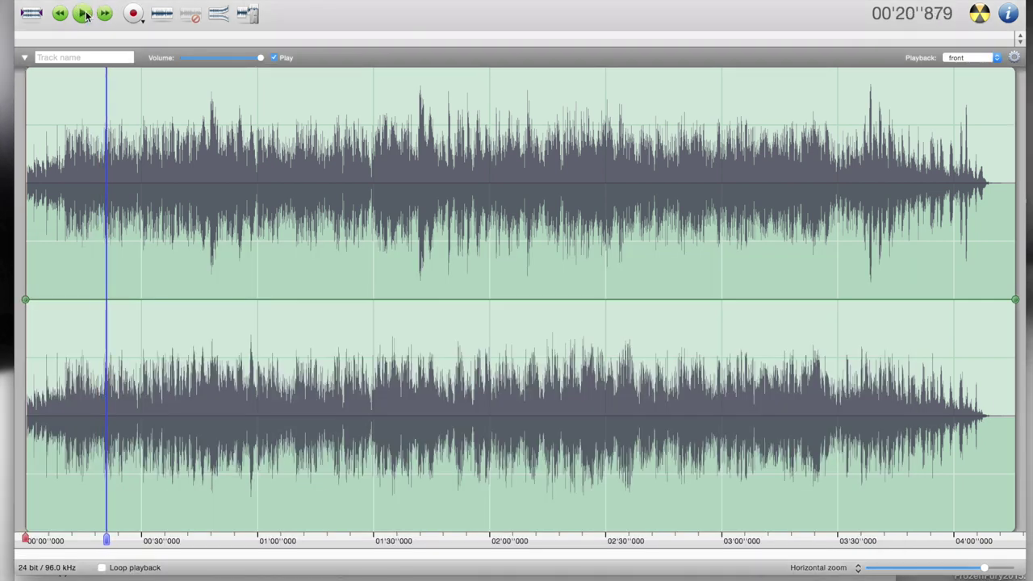
key(super+Tab)
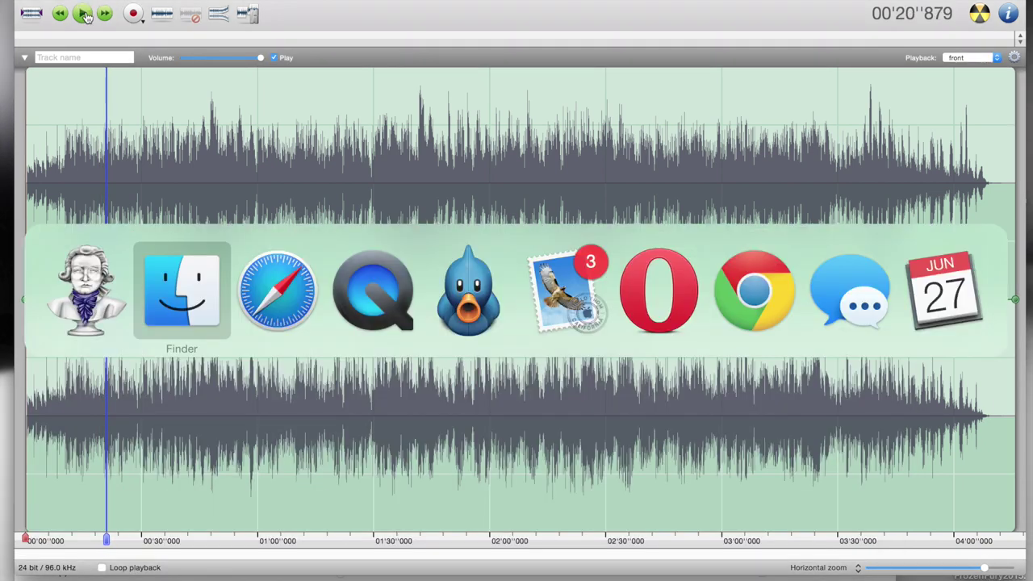
key(super+Tab)
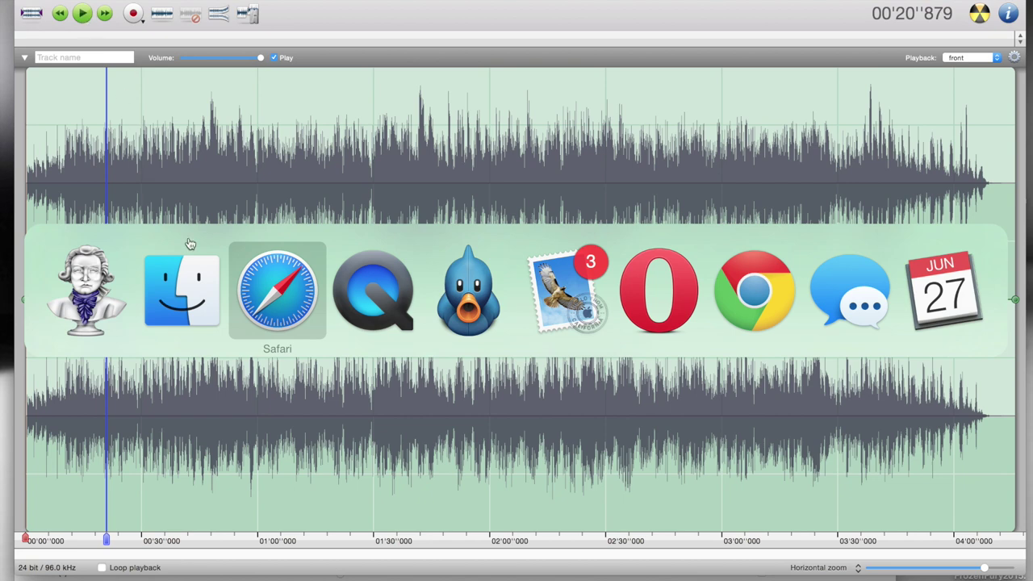
click(192, 265)
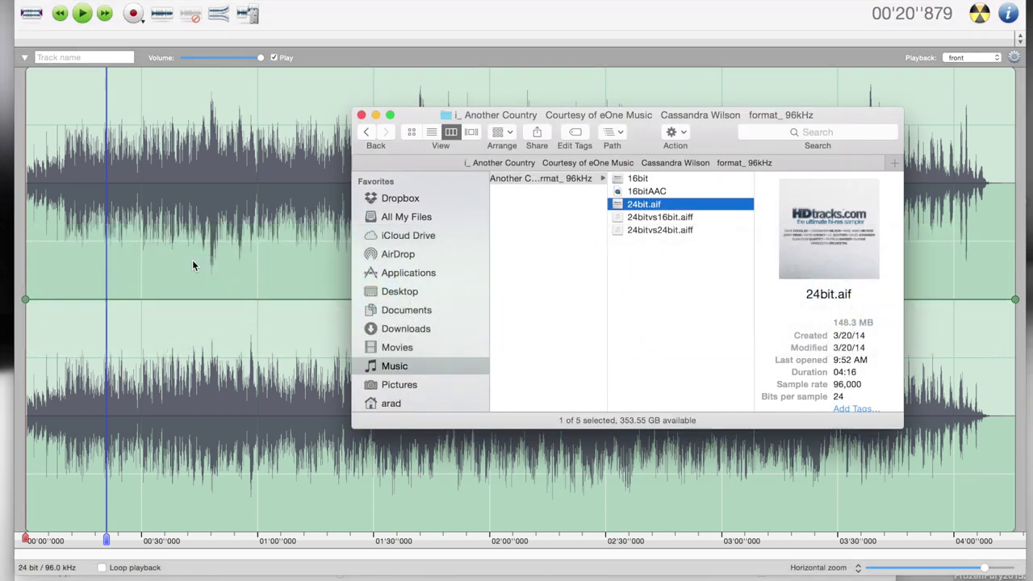
click(651, 230)
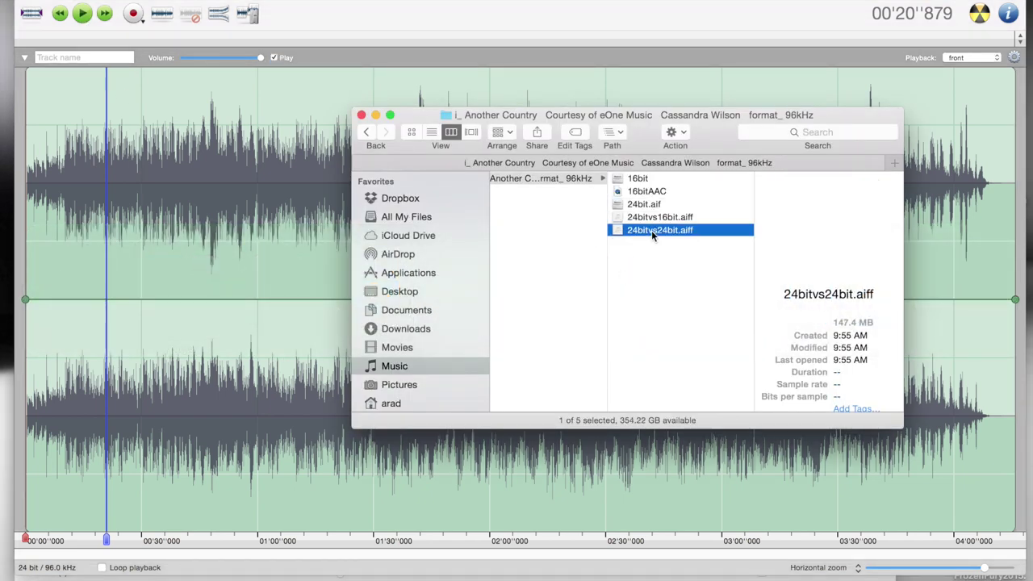
right_click(651, 230)
mouse_move(672, 255)
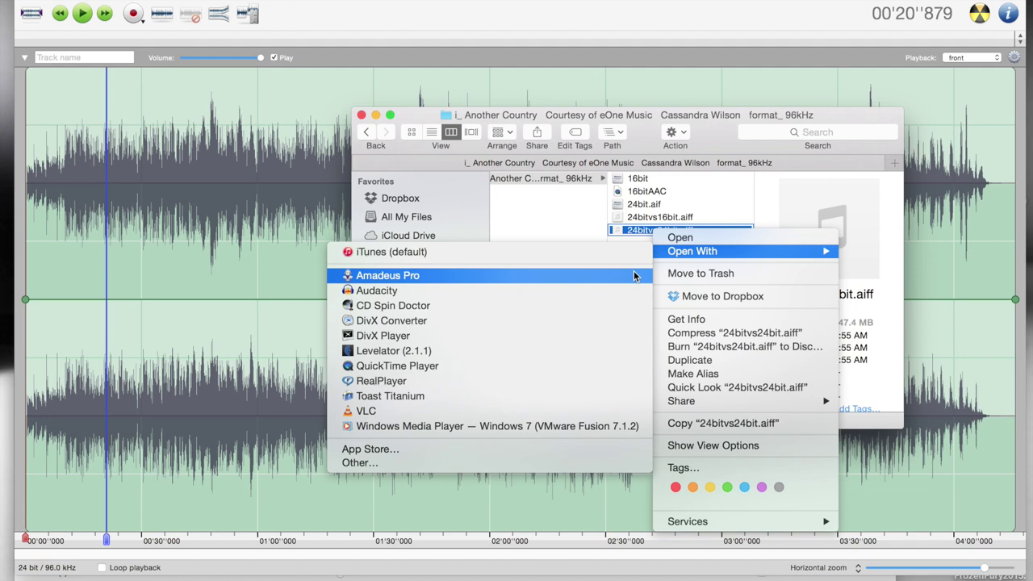
click(634, 275)
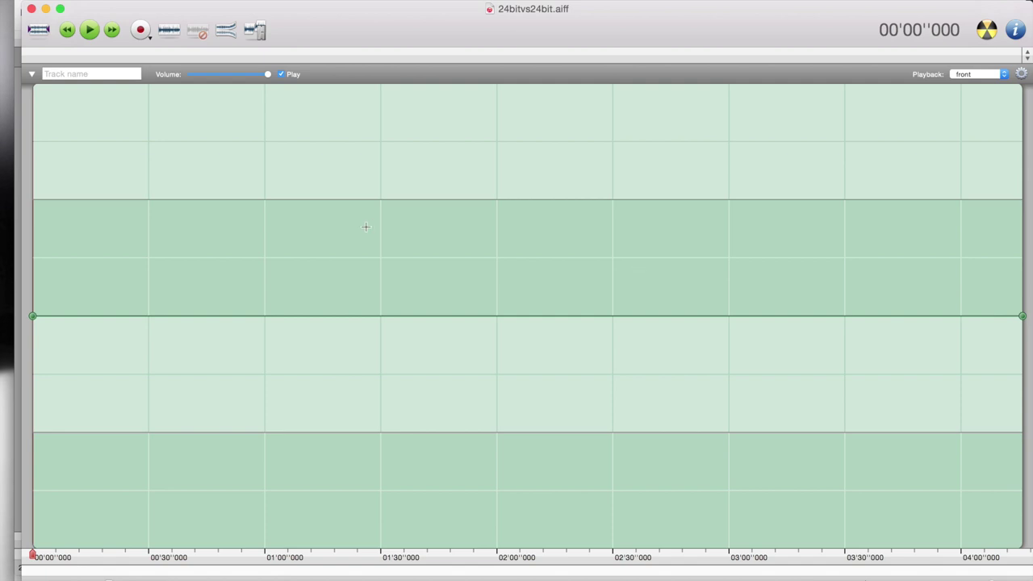
- Play 24bitvs24bit.aiff and check its stereo Real-Time Spectrum stays flat, then return to Finder
click(88, 30)
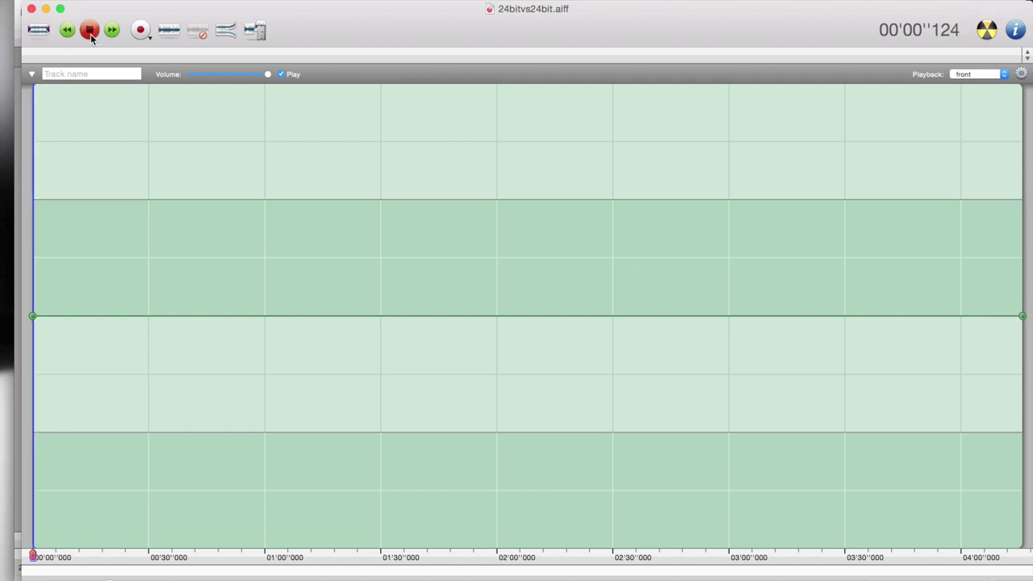
click(476, 0)
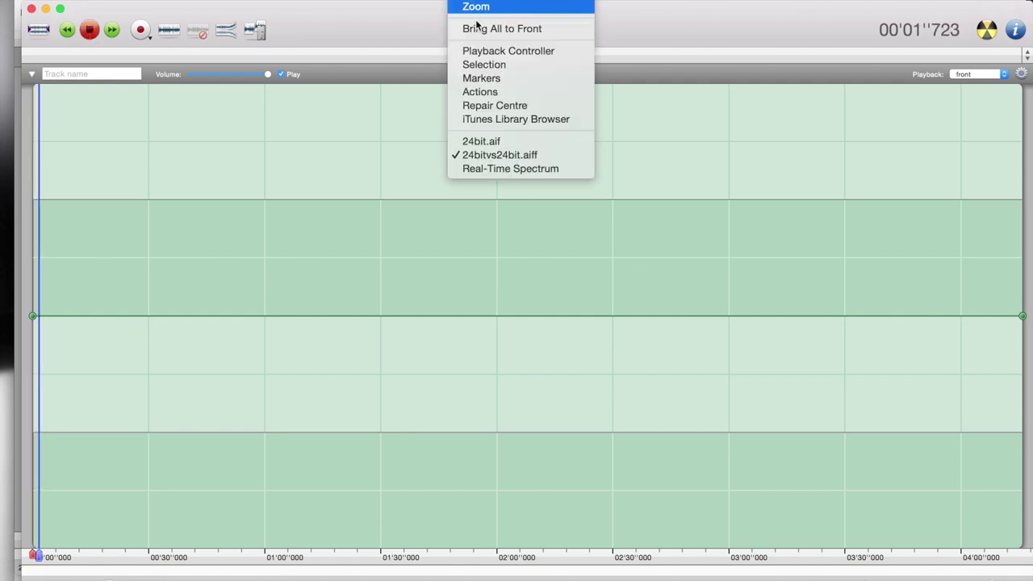
click(478, 173)
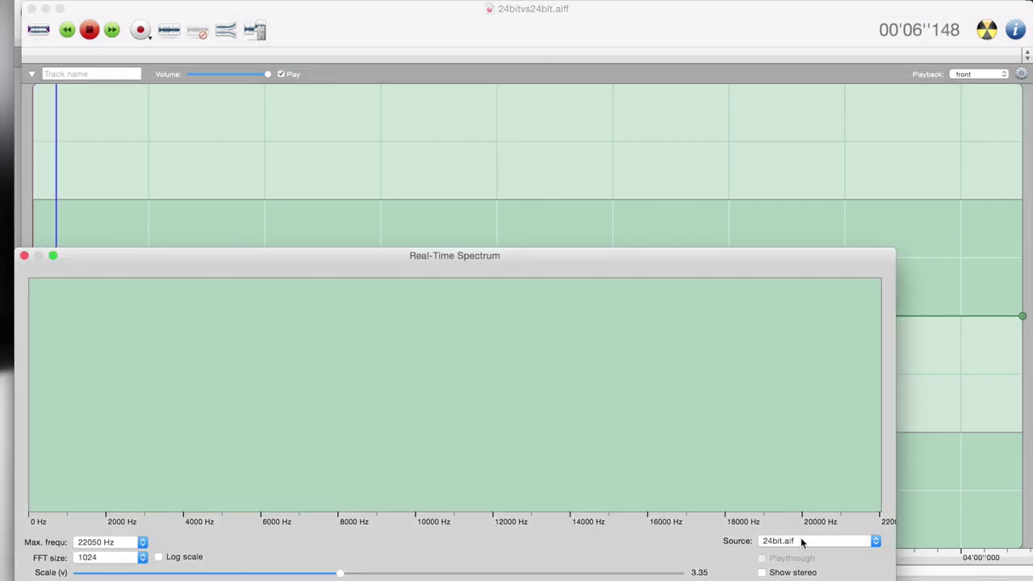
click(801, 541)
click(799, 555)
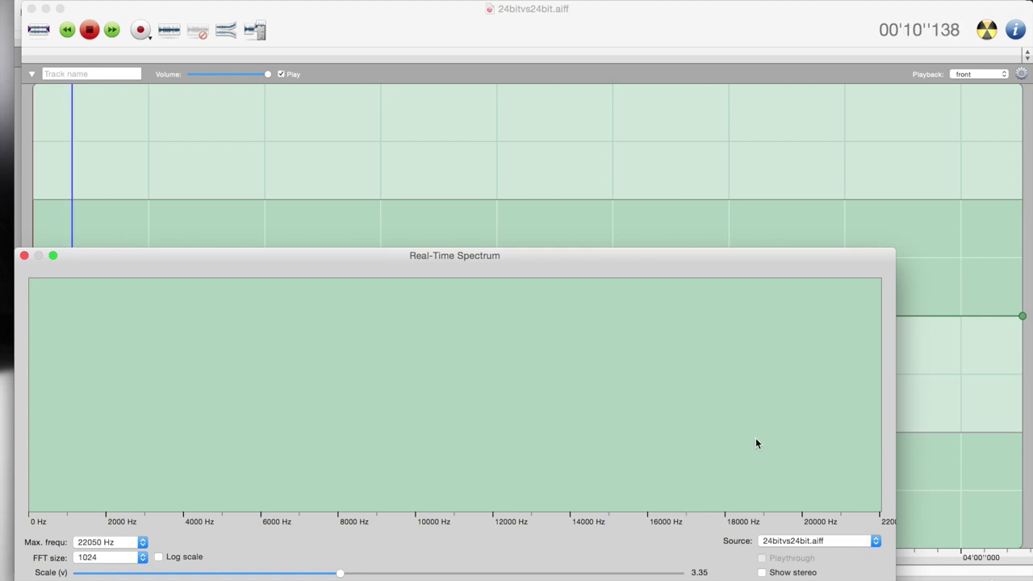
click(761, 572)
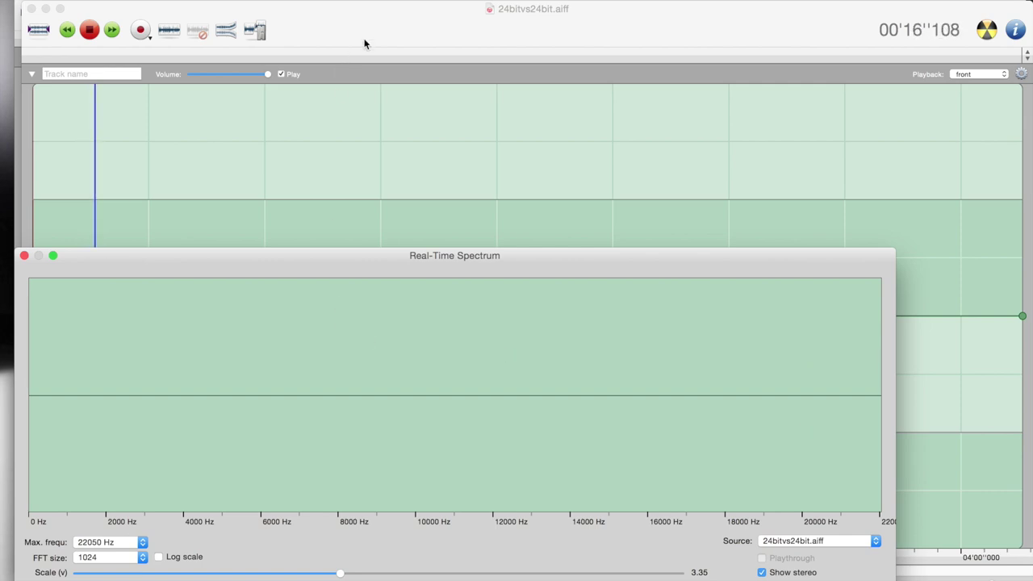
key(super+w)
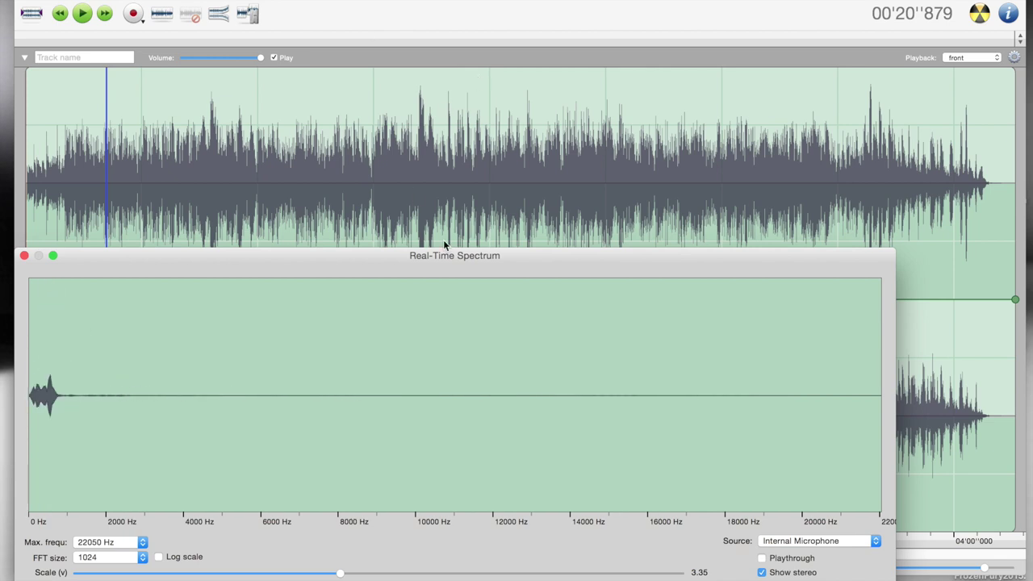
key(super+Tab)
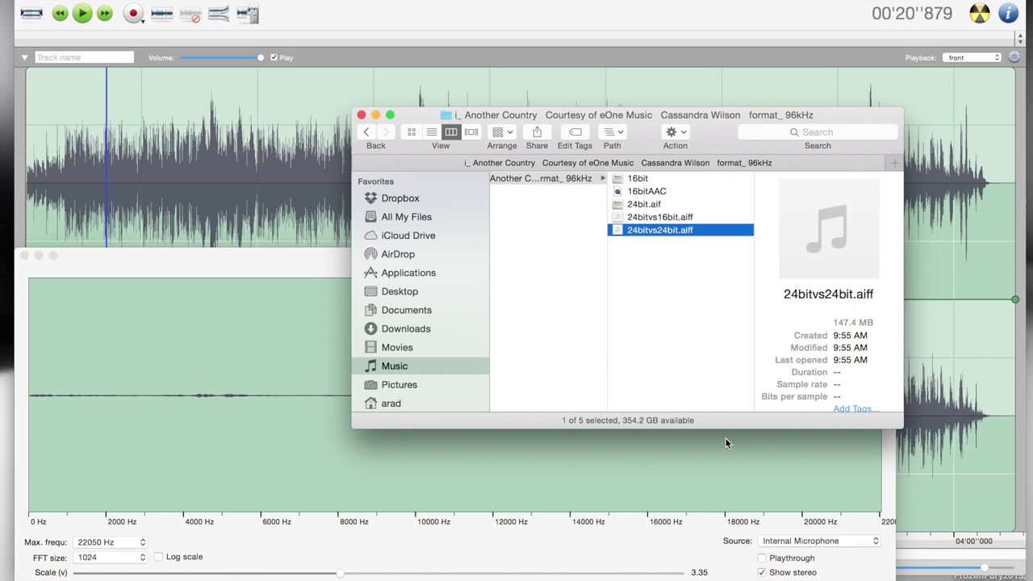
- Try opening 24bitvs16bit.aiff, then quit iTunes, which launched by mistake
click(650, 218)
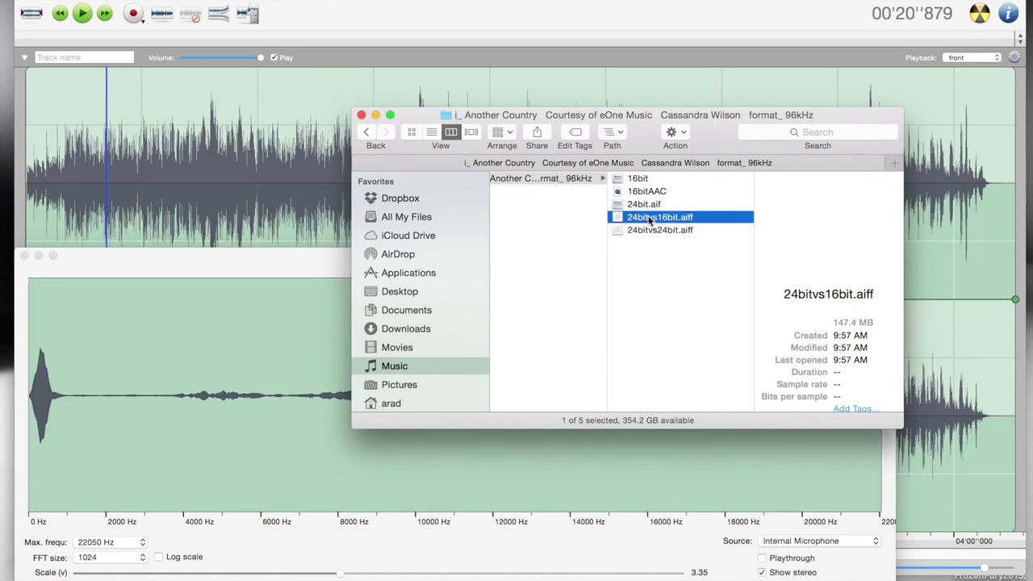
double_click(650, 218)
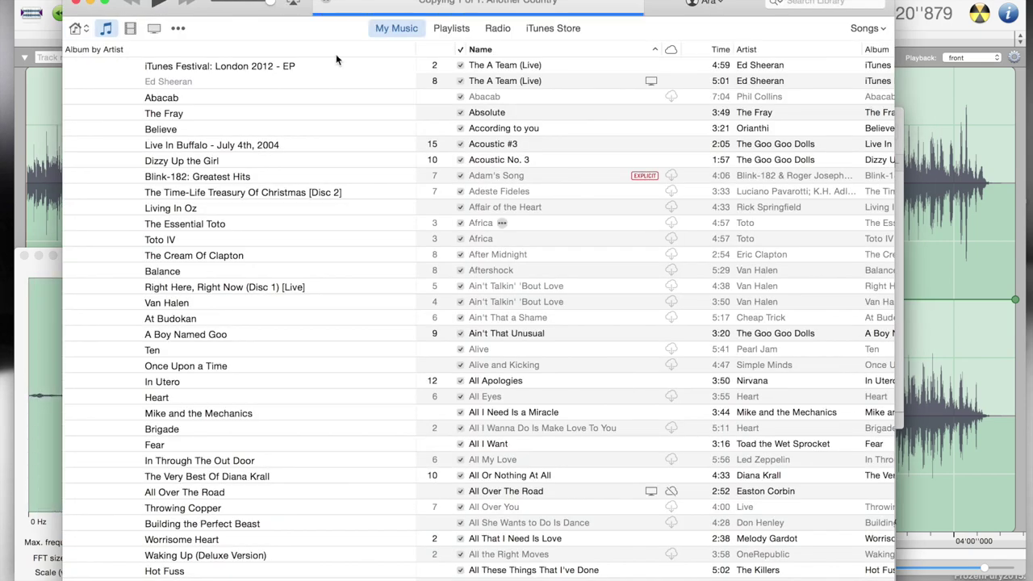
click(61, 2)
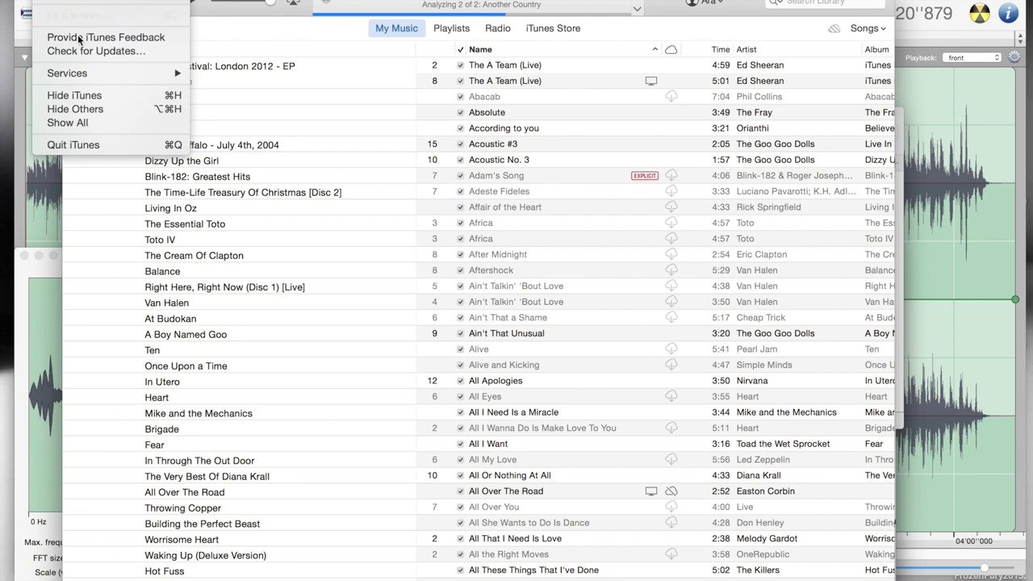
click(94, 144)
- Open 24bitvs16bit.aiff in Amadeus Pro using Open With
click(649, 220)
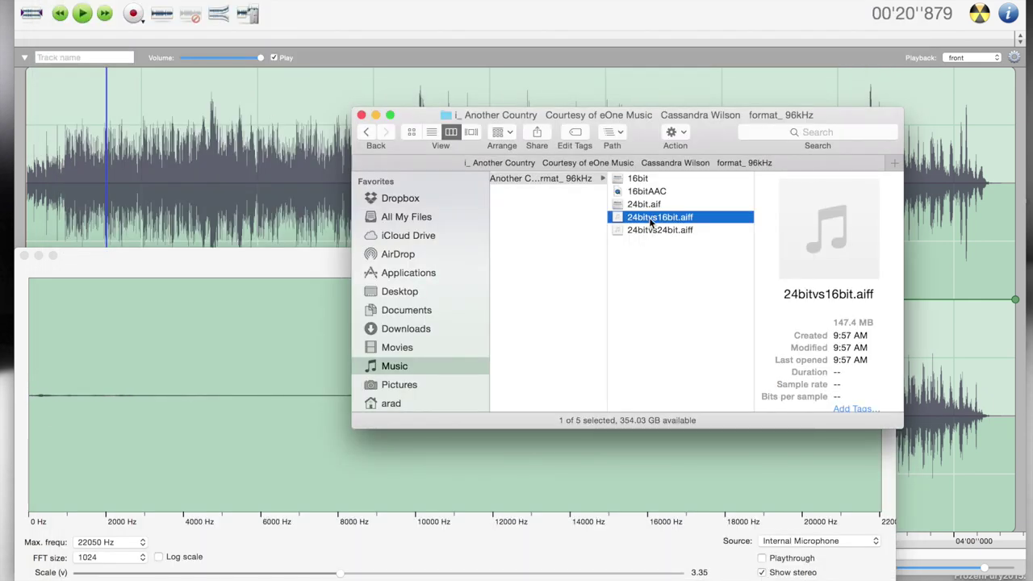
right_click(652, 222)
mouse_move(673, 239)
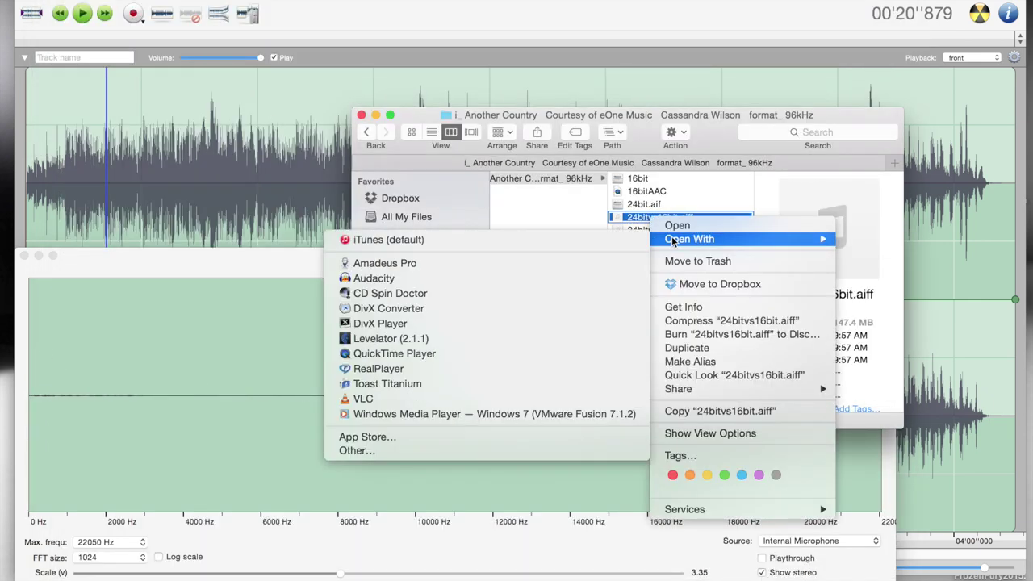
click(618, 264)
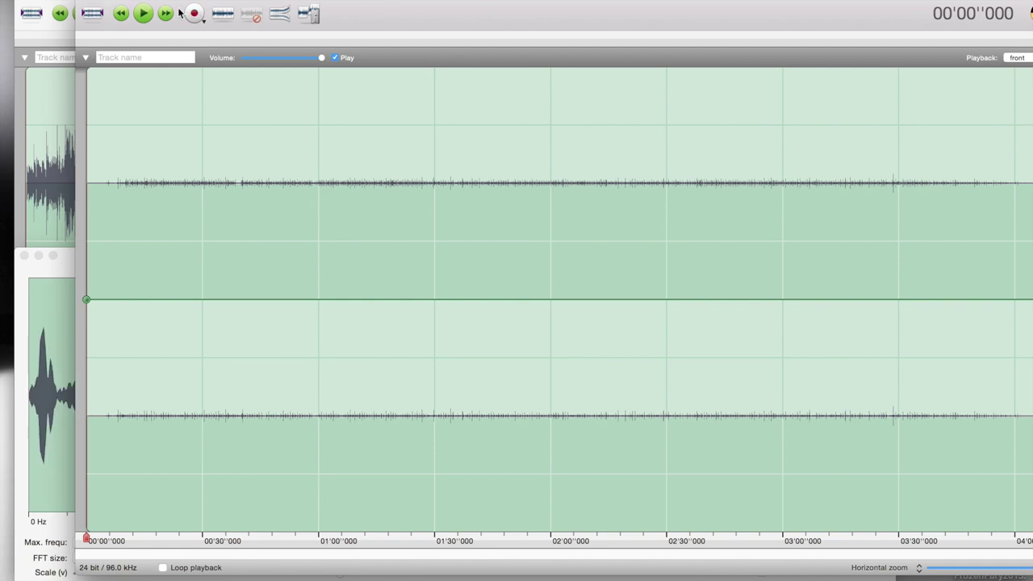
- Play 24bitvs16bit.aiff and analyse it in the Real-Time Spectrum with Source set to Current document
click(145, 14)
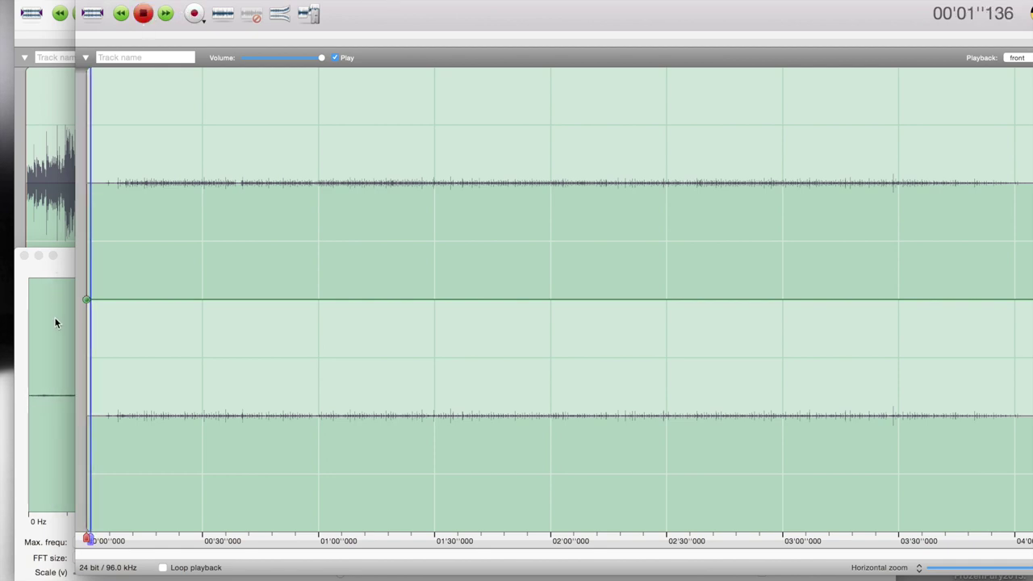
click(55, 322)
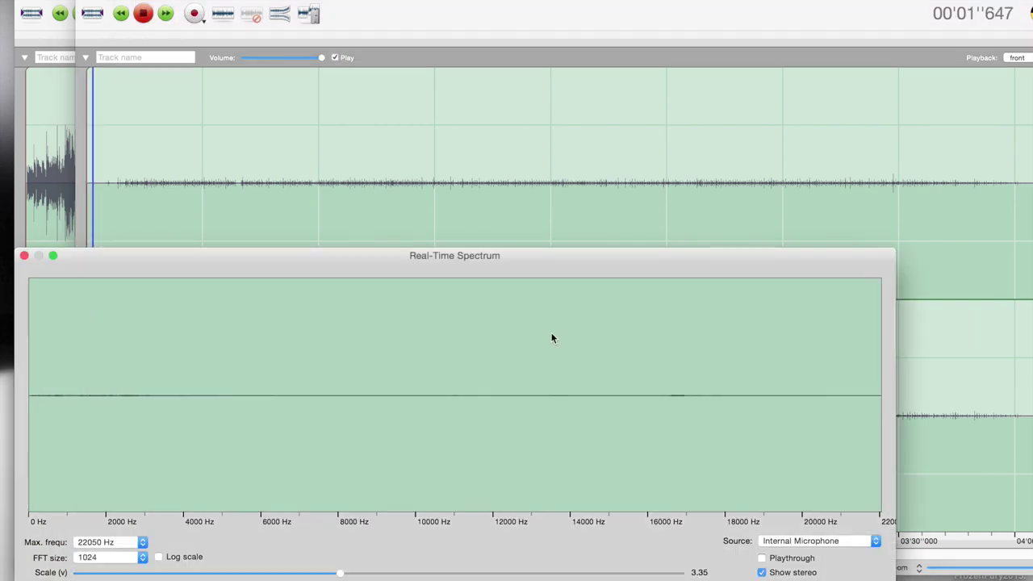
click(781, 541)
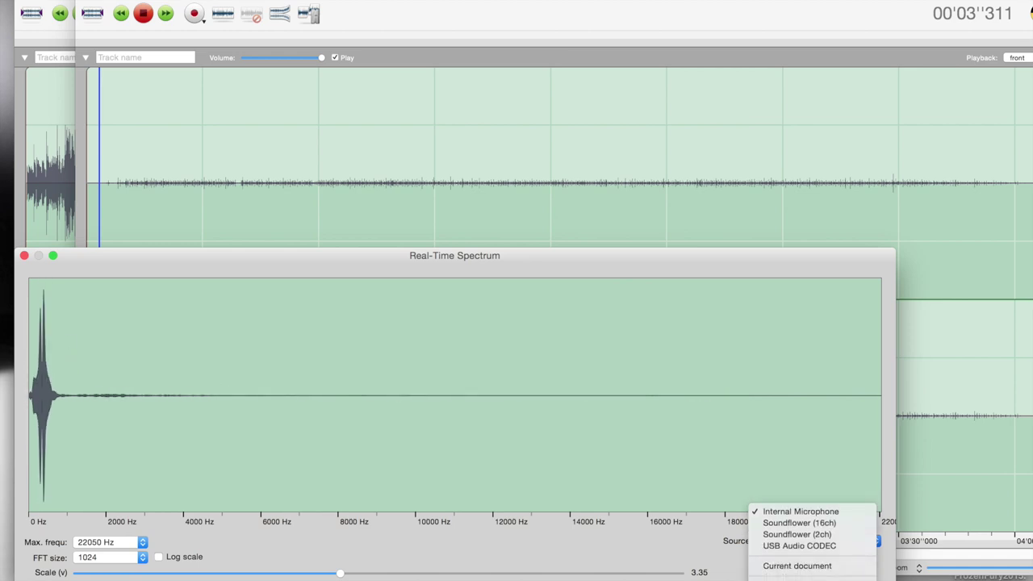
click(798, 566)
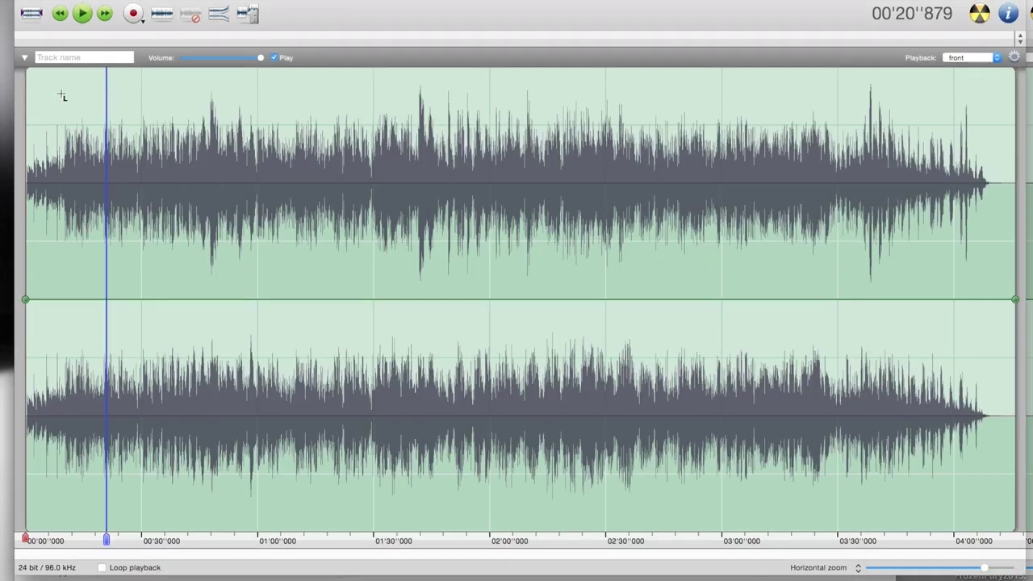
- Play 24bit.aif and open the Real-Time Spectrum analysing 24bit.aif
click(83, 14)
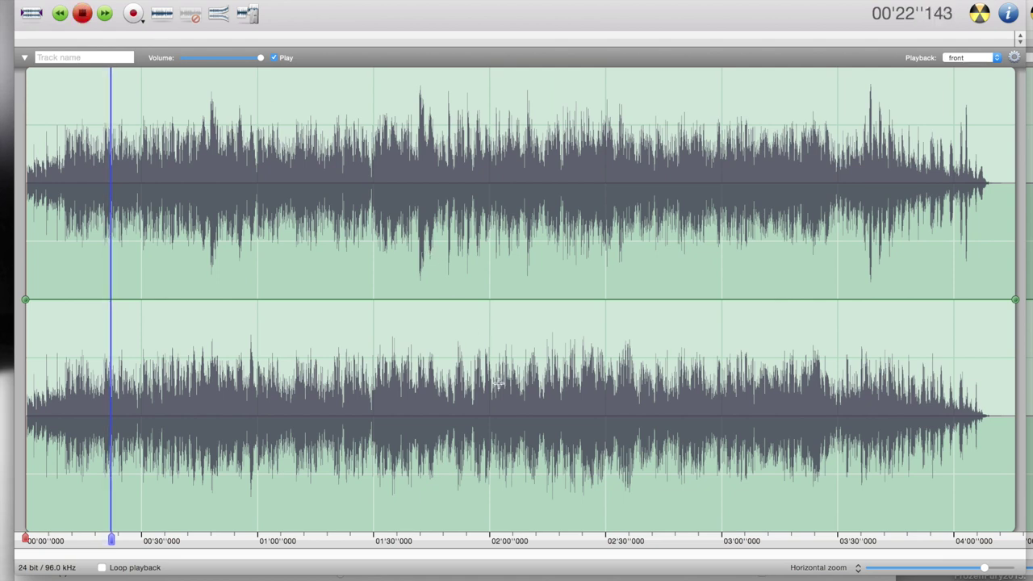
key(super+Tab)
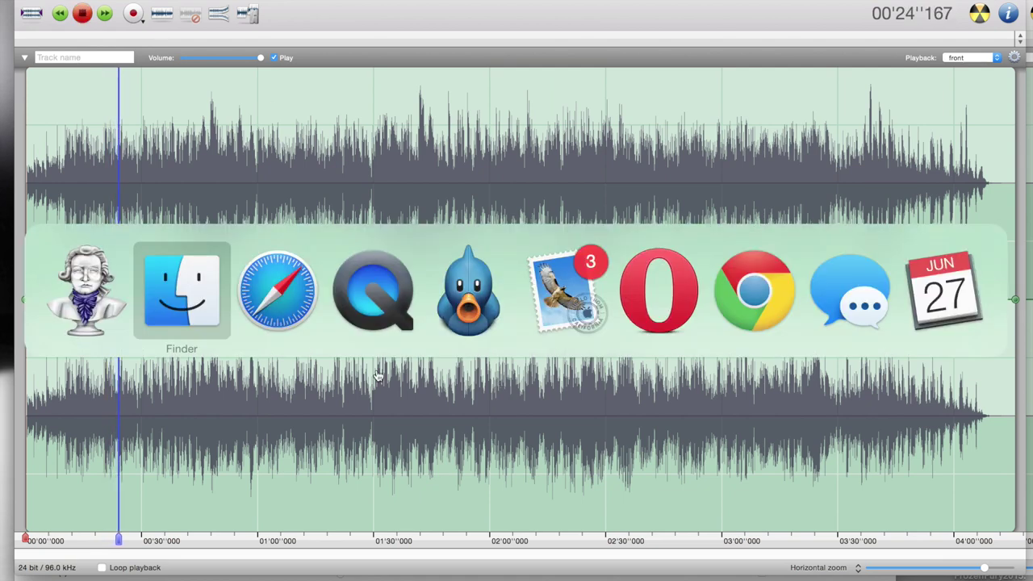
click(65, 300)
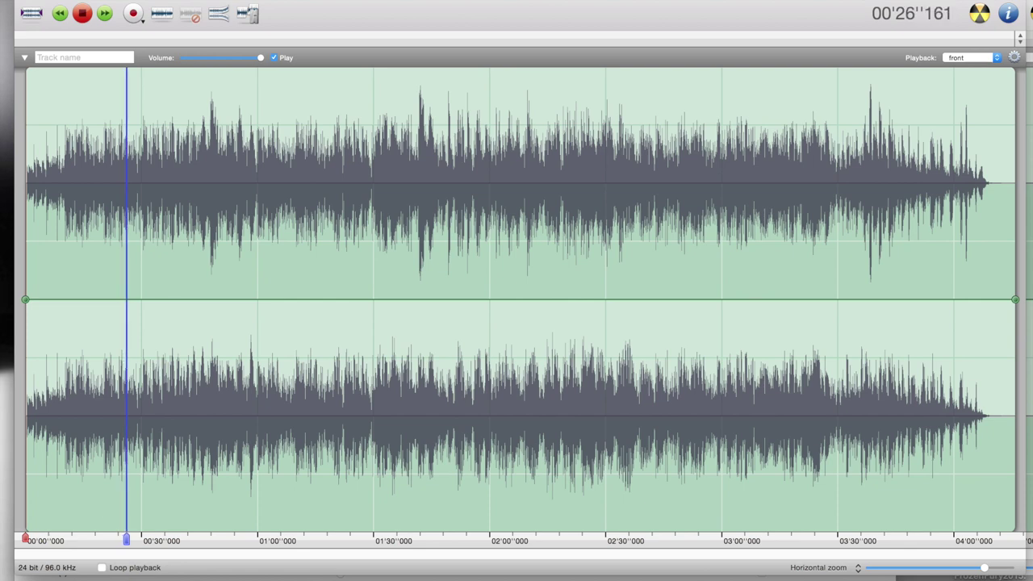
click(472, 1)
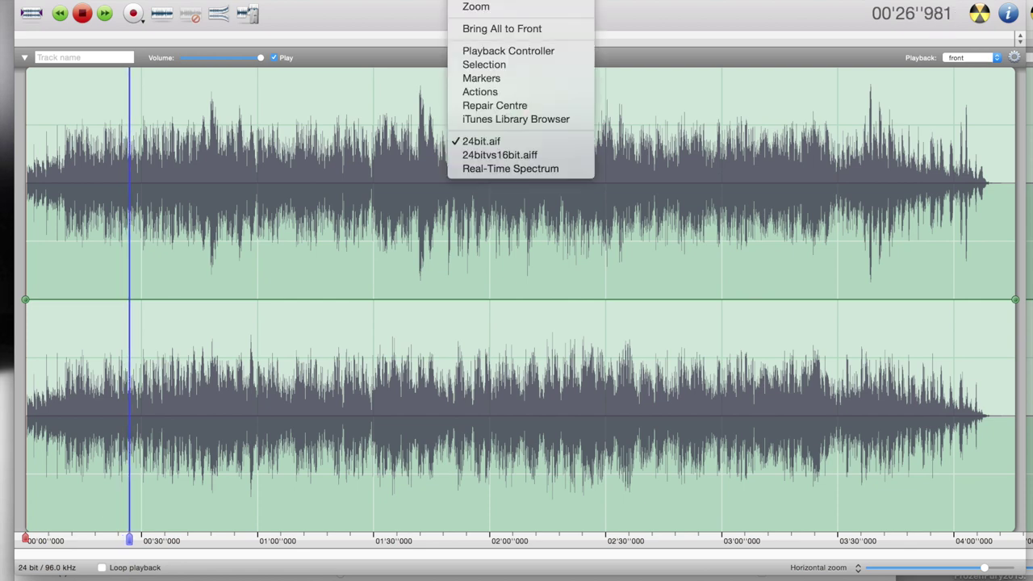
click(470, 170)
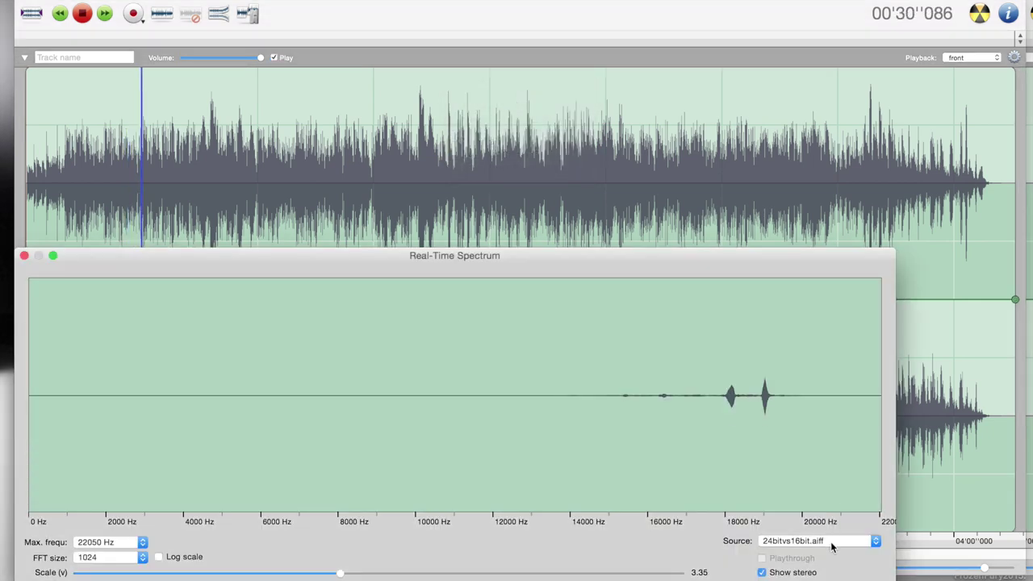
click(833, 547)
click(834, 526)
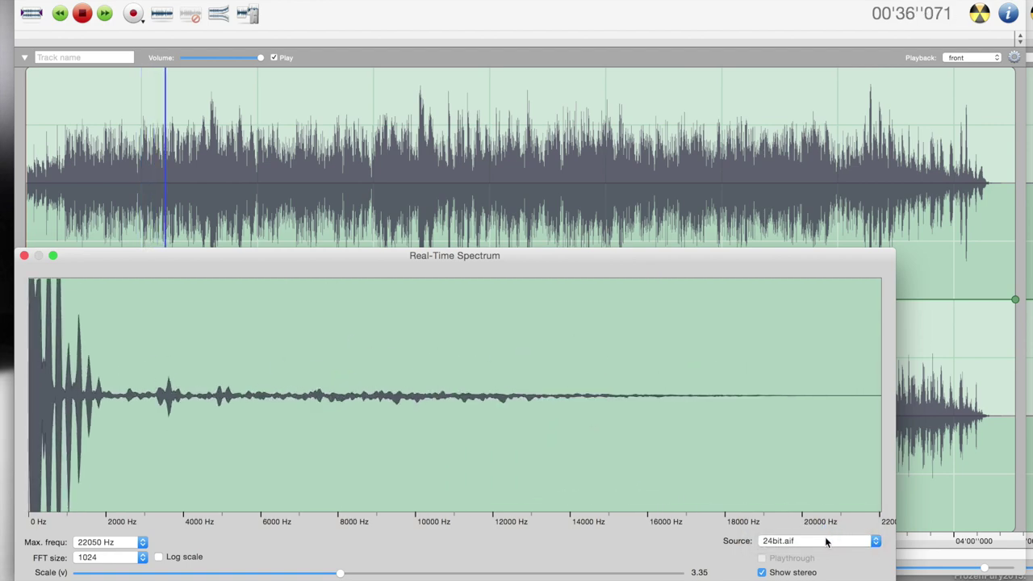
- Switch the spectrum source to 24bitvs16bit.aiff, then close it and stop playback at 00'43''909
click(824, 540)
click(823, 553)
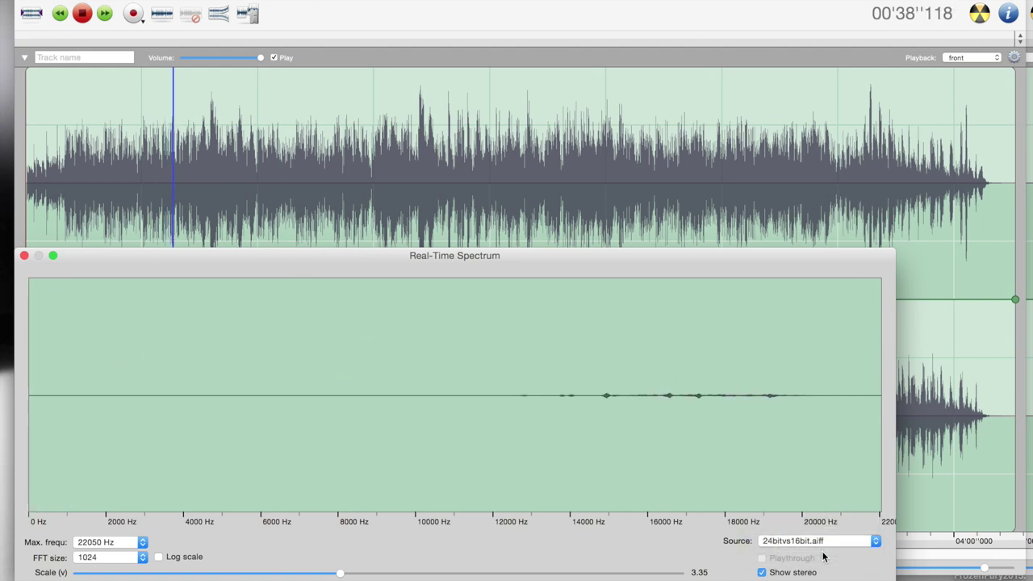
click(777, 107)
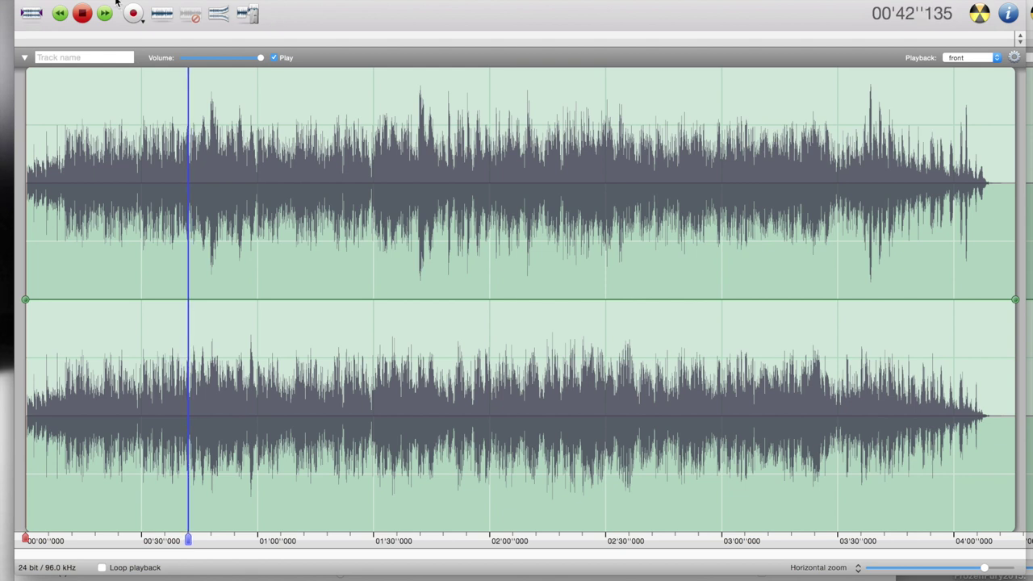
click(81, 14)
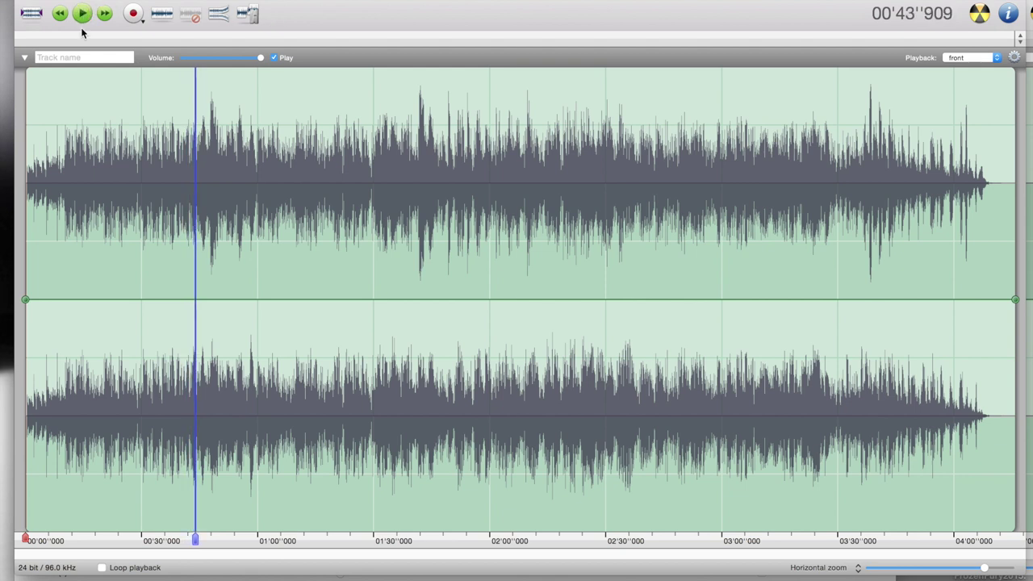
key(super+Tab)
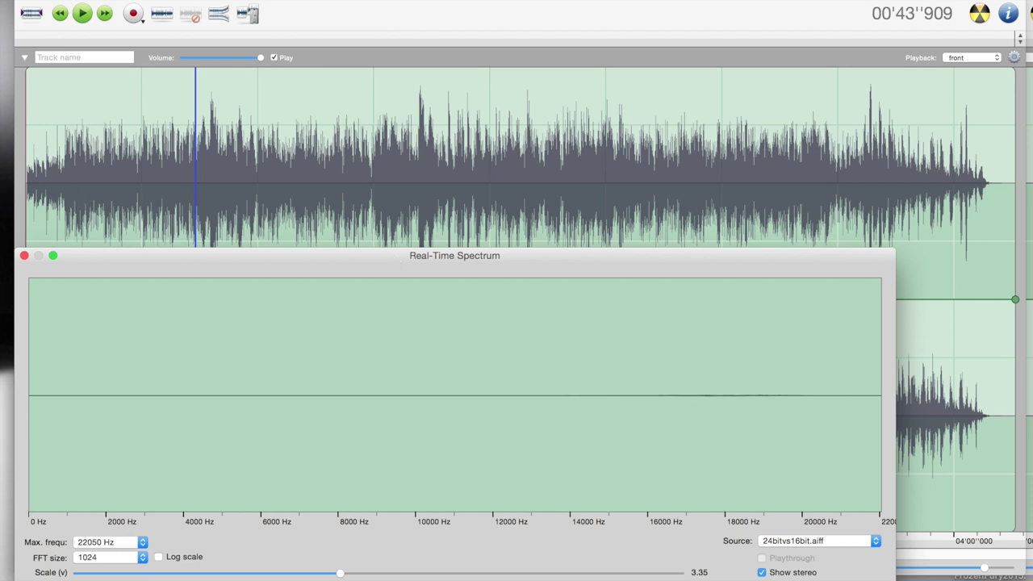
- Quit Amadeus Pro and move the Finder window up and to the left
click(68, 1)
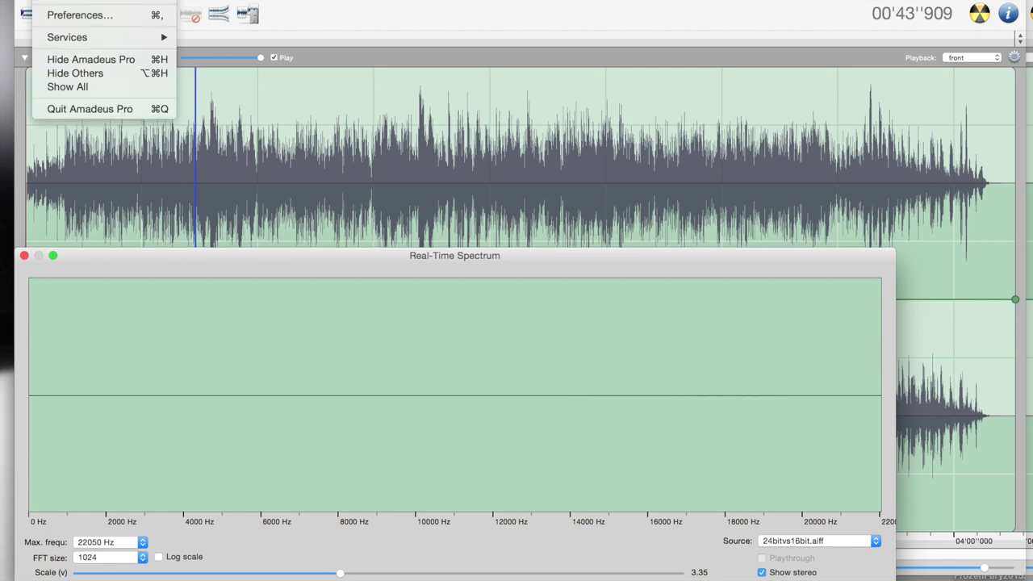
click(71, 109)
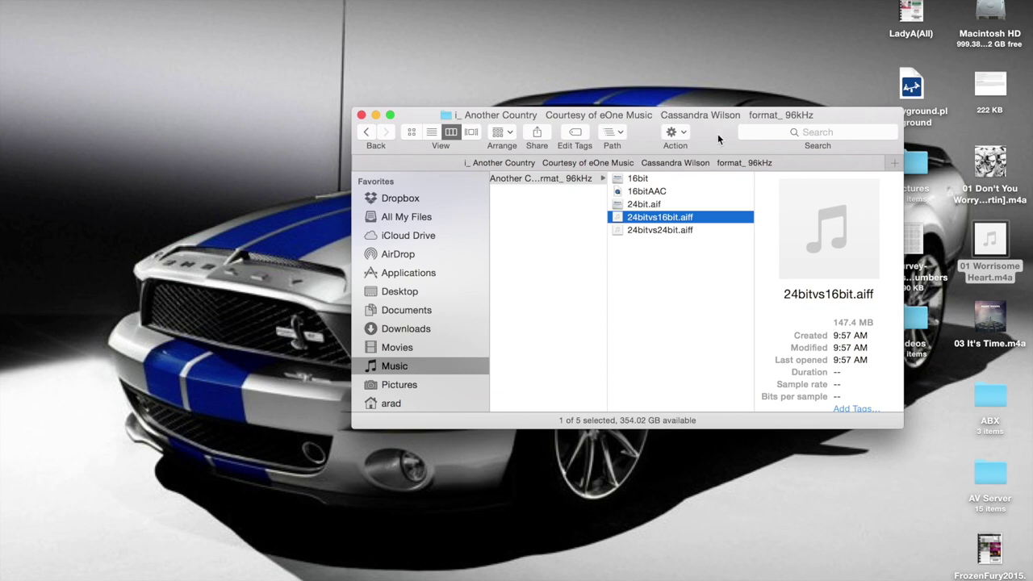
drag(720, 139, 642, 36)
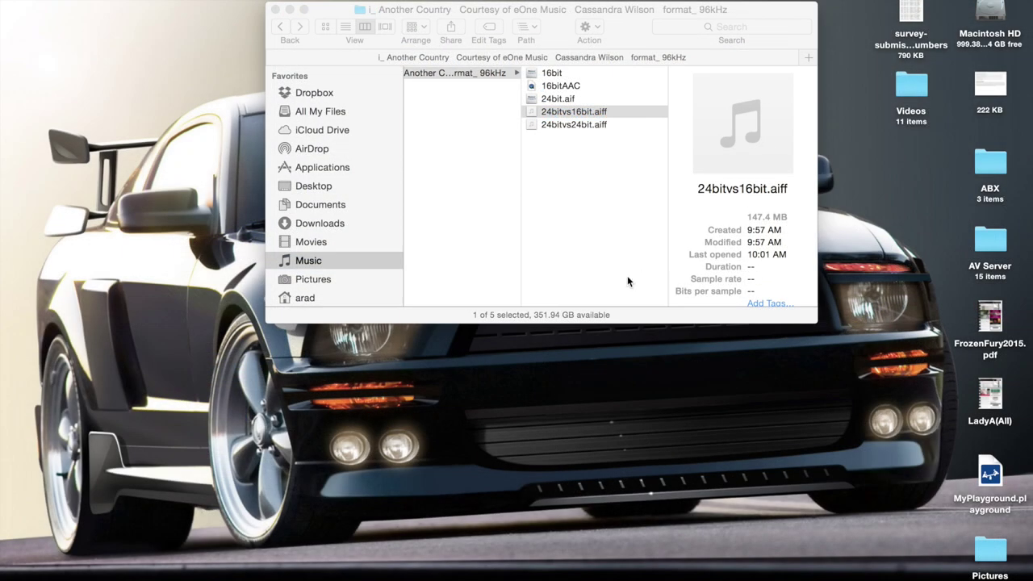
- Bring Safari forward and scroll the Lacinato page down to its DOWNLOADS section
mouse_move(266, 574)
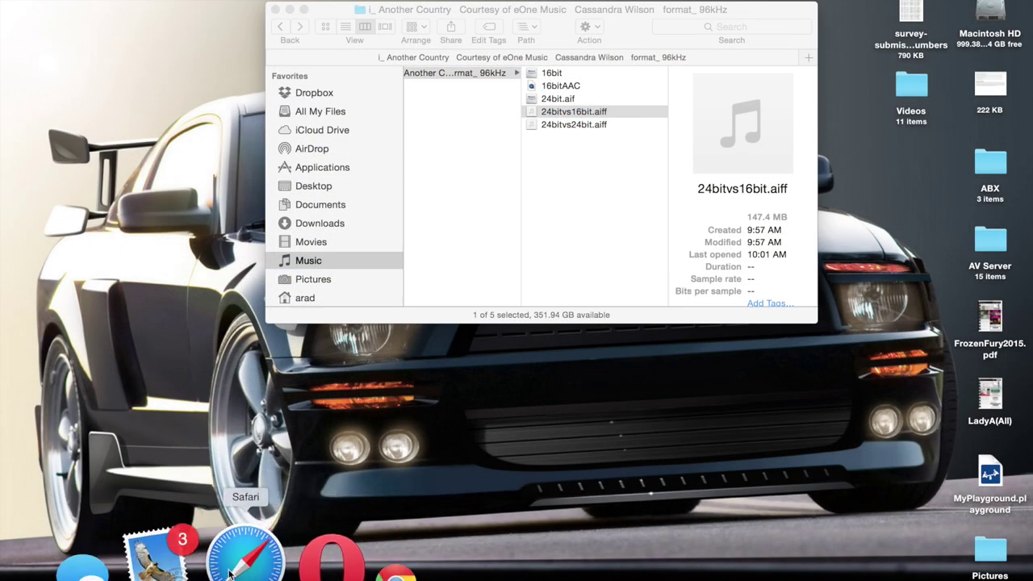
click(230, 569)
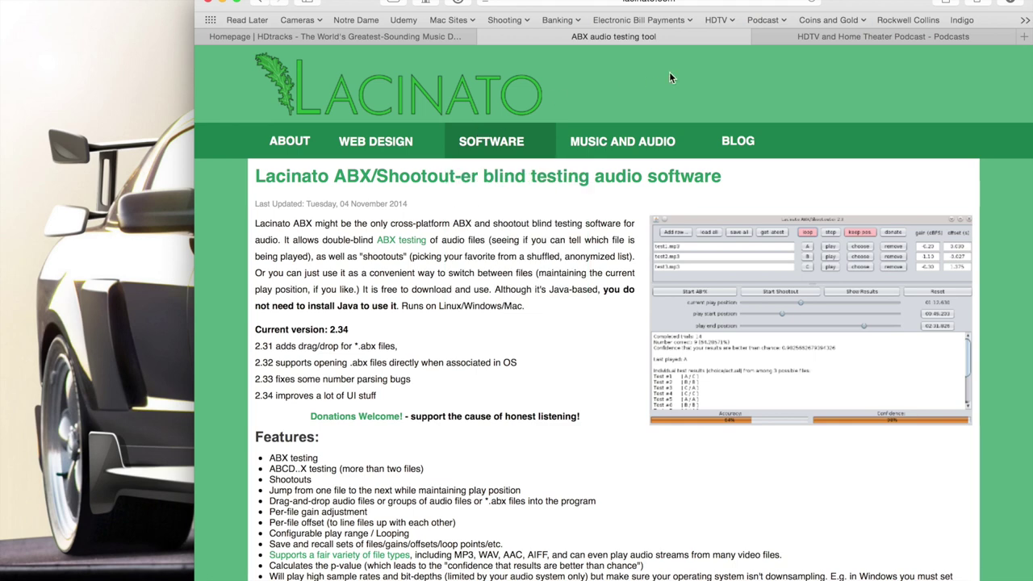
scroll(669, 72, down, 5)
scroll(669, 77, down, 3)
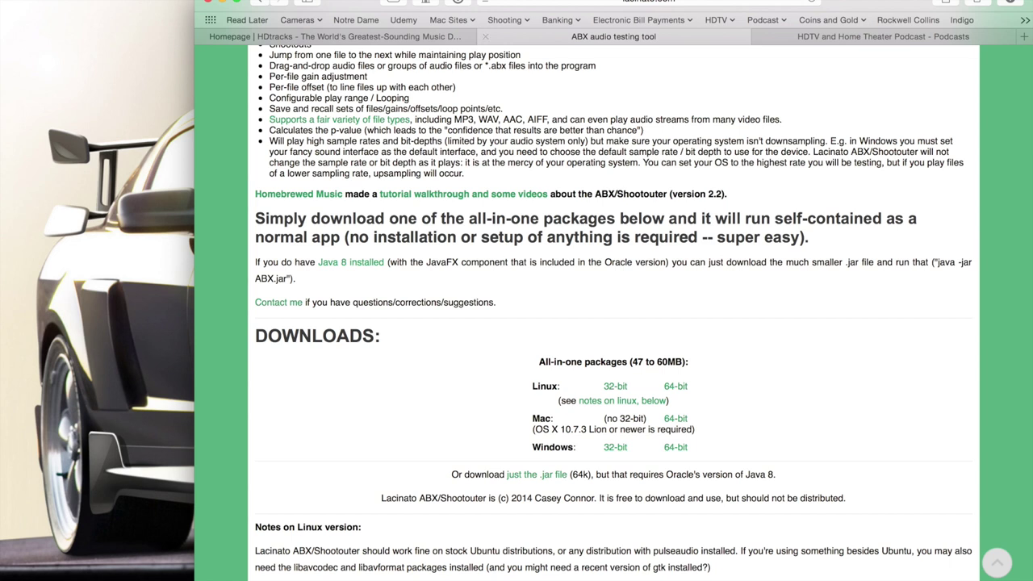
click(40, 1)
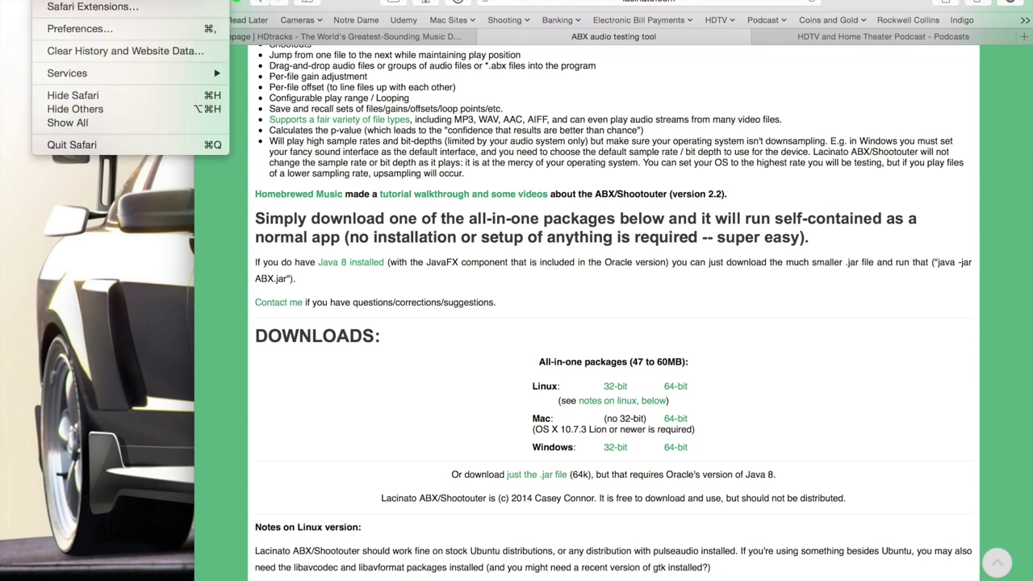
- Hide Safari and launch Lacinato ABX/Shootouter 2.34 from the desktop ABX folder
click(68, 98)
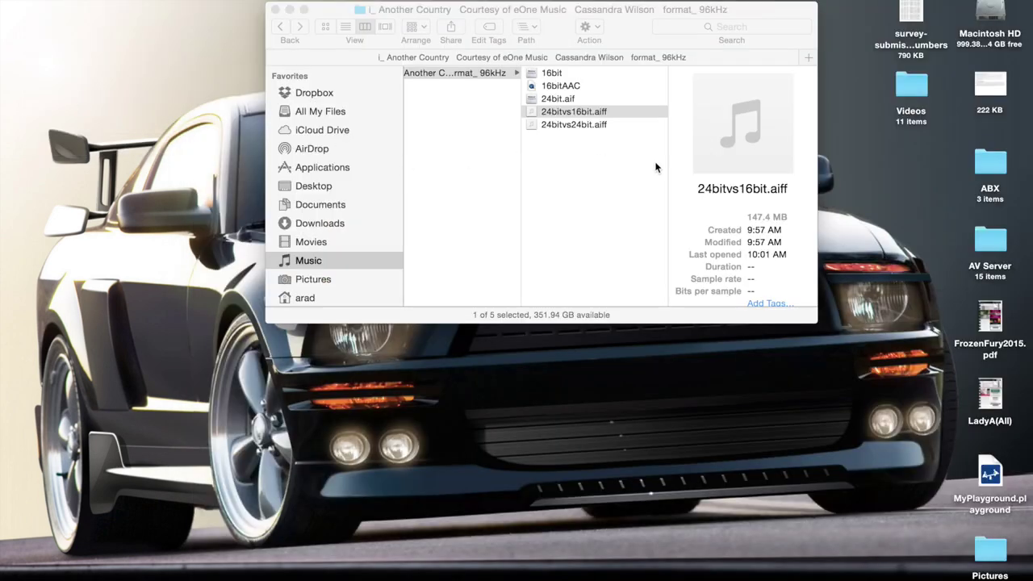
double_click(995, 166)
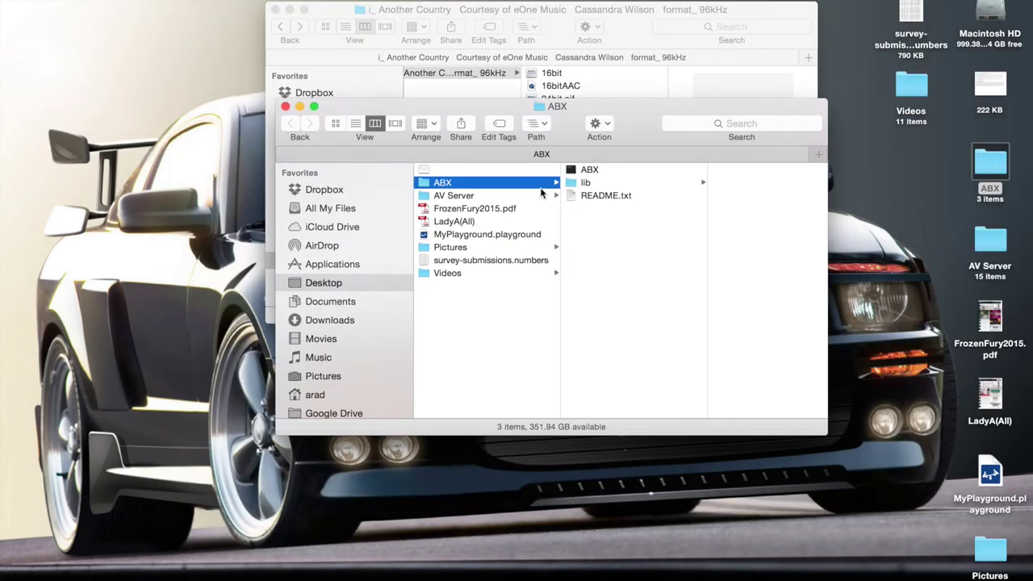
double_click(580, 169)
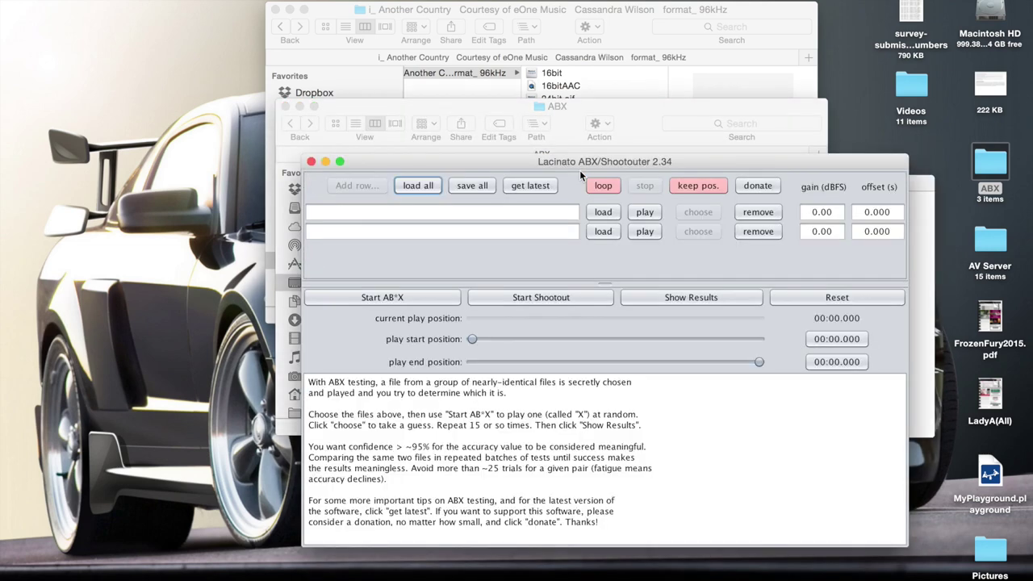
- Load 16bitAAC.mp4 and 24bit.aif from Finder into the two ABX file rows
click(631, 82)
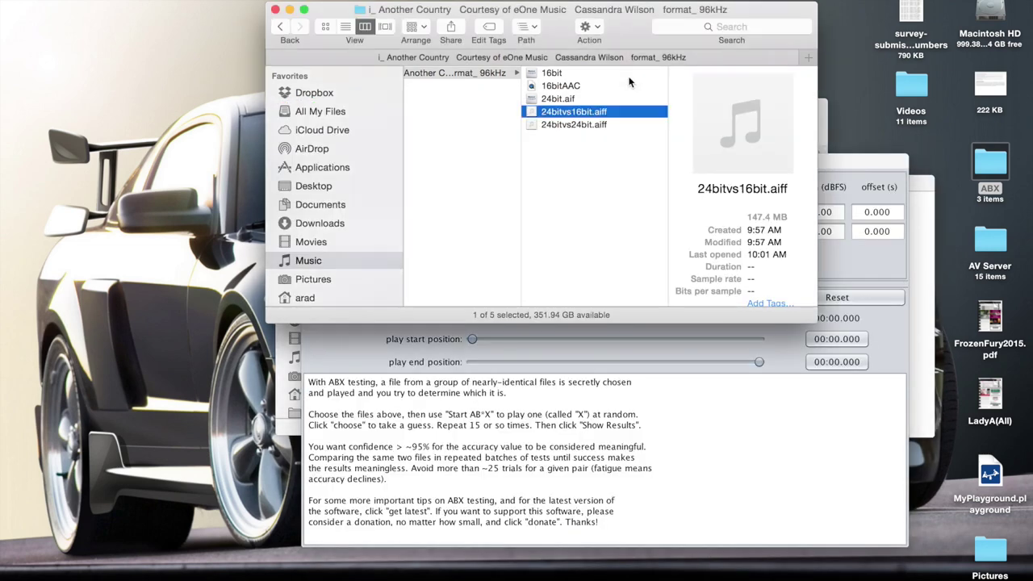
drag(621, 26, 914, 19)
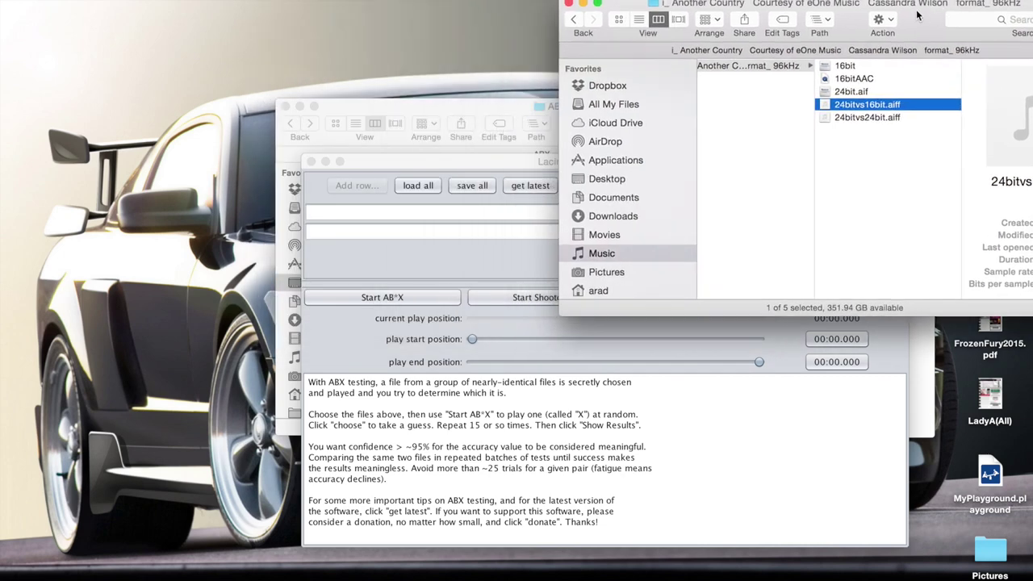
mouse_move(828, 106)
mouse_down()
mouse_move(723, 129)
mouse_move(521, 215)
mouse_move(812, 118)
mouse_up()
drag(826, 76, 496, 215)
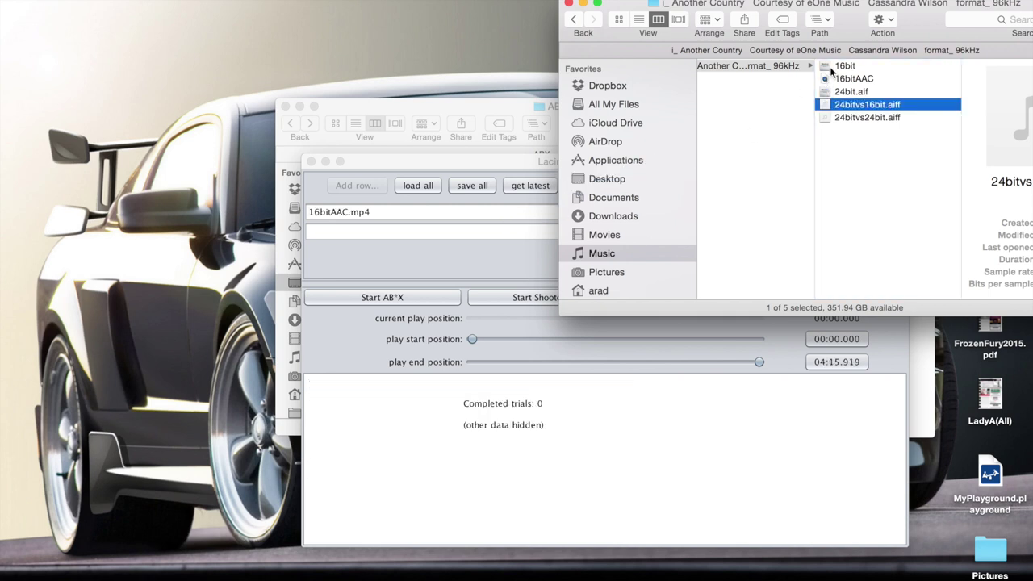
drag(825, 94, 456, 232)
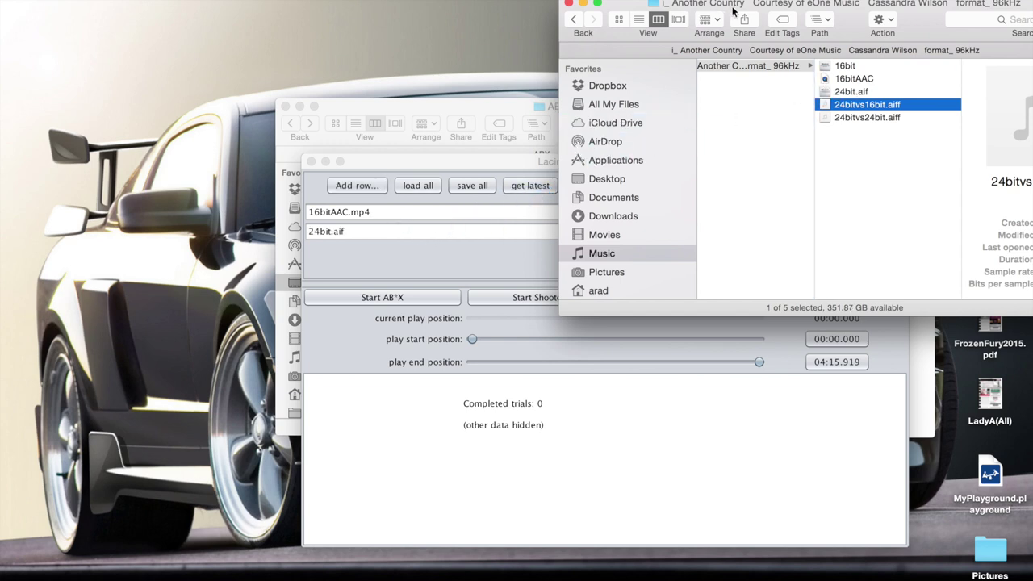
drag(765, 8, 631, 9)
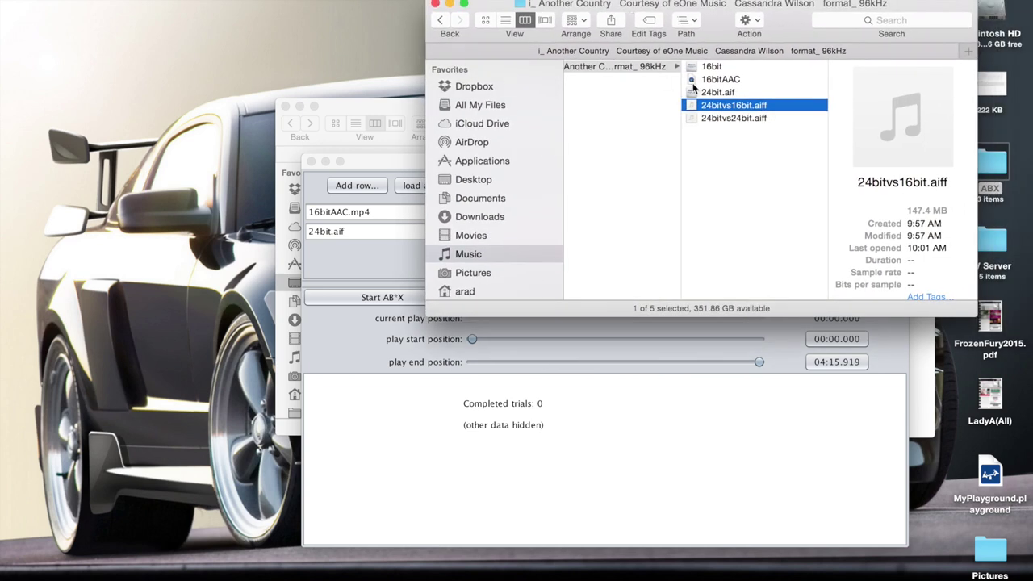
- Compare 16bit, 24bit.aif and 16bitAAC details in Finder's preview: 47 MB versus 8.2 MB
click(715, 69)
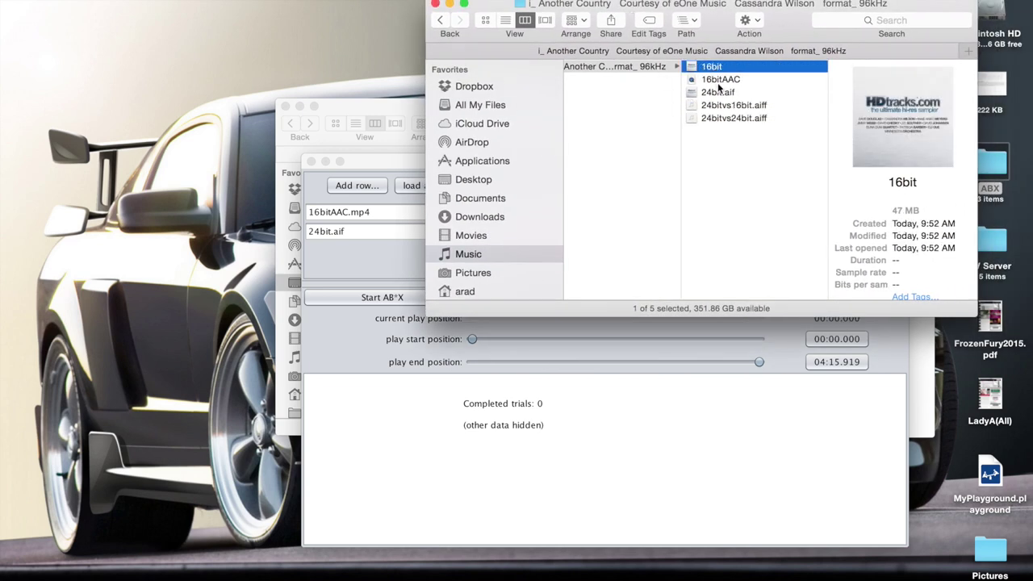
click(718, 92)
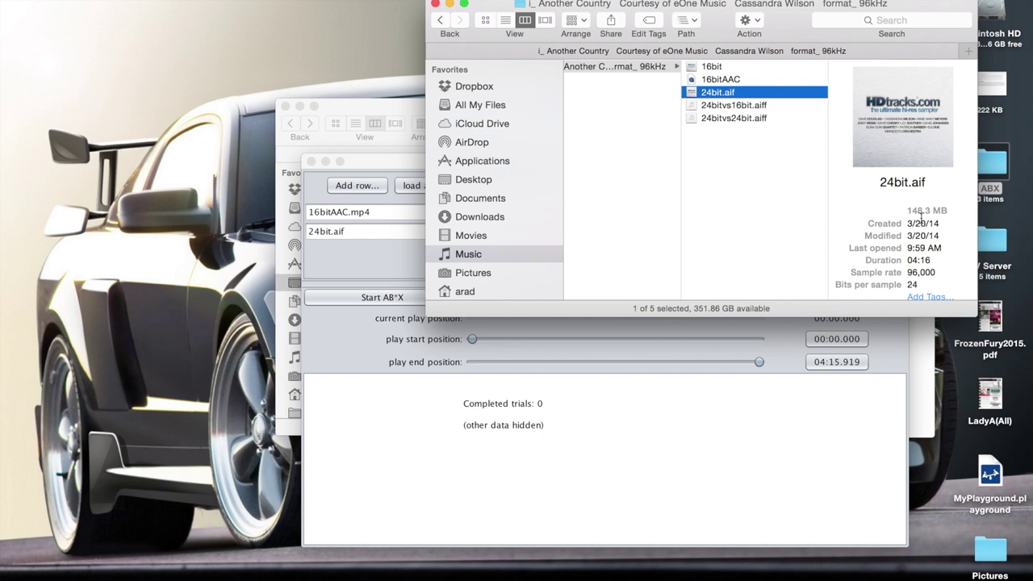
click(714, 68)
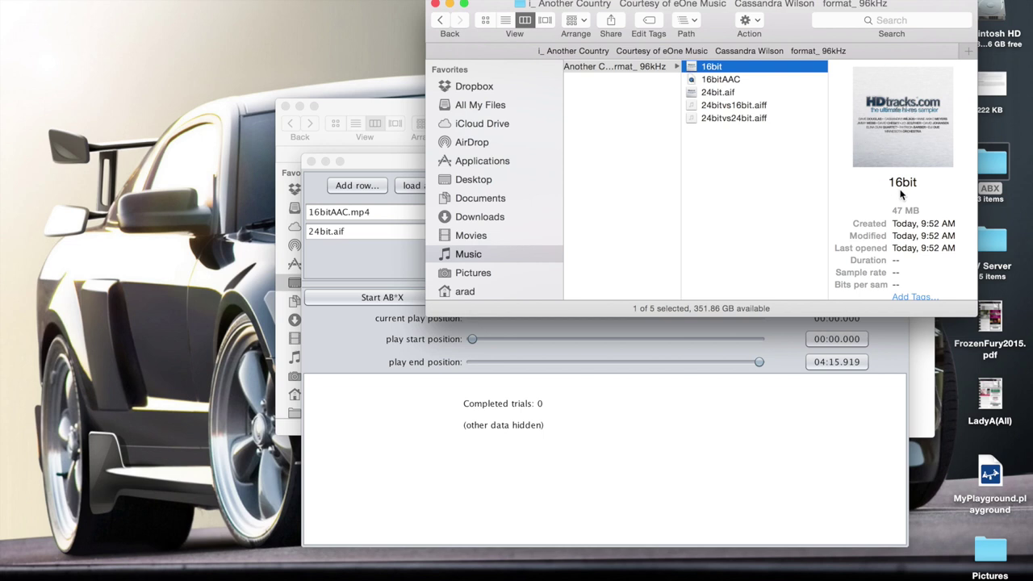
click(722, 79)
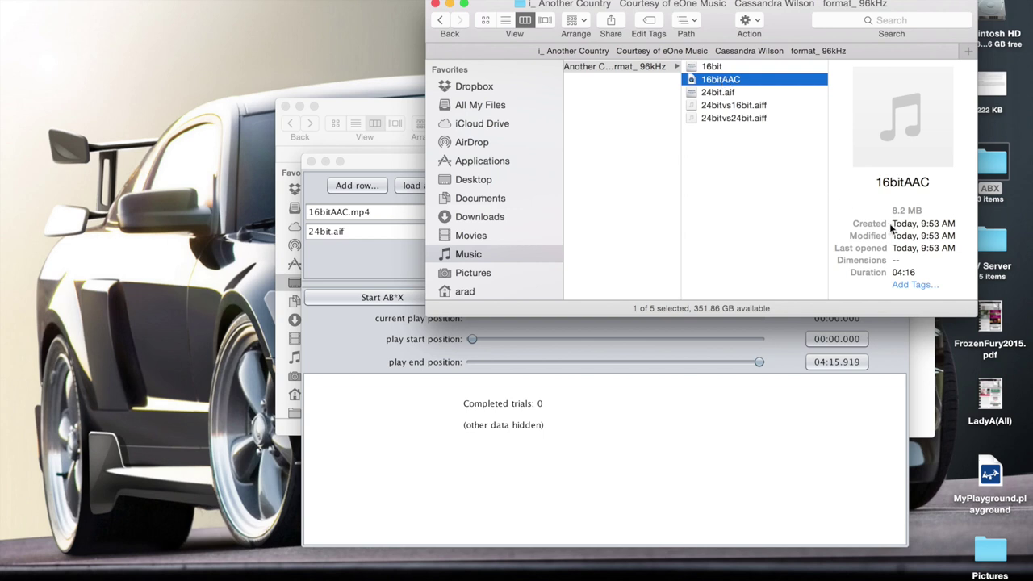
click(810, 424)
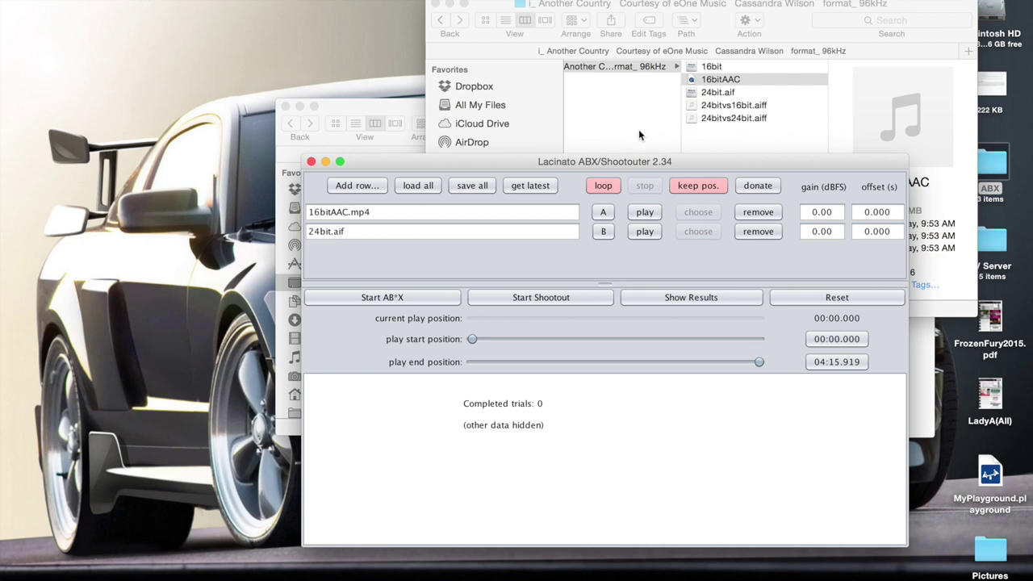
- Run a blind shootout, playing both shuffled files at lower volume and choosing the preferred one
drag(692, 157, 699, 46)
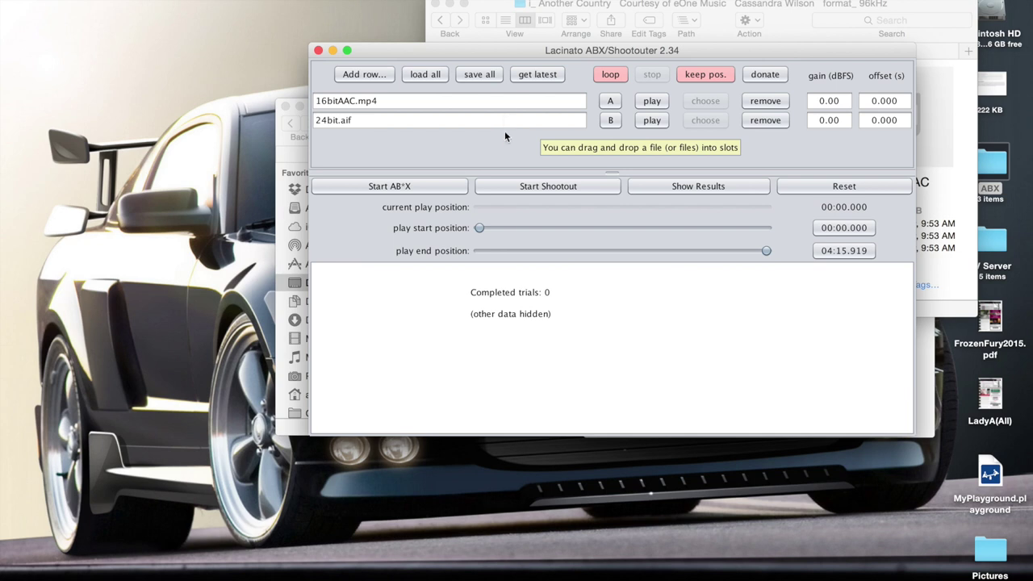
click(522, 187)
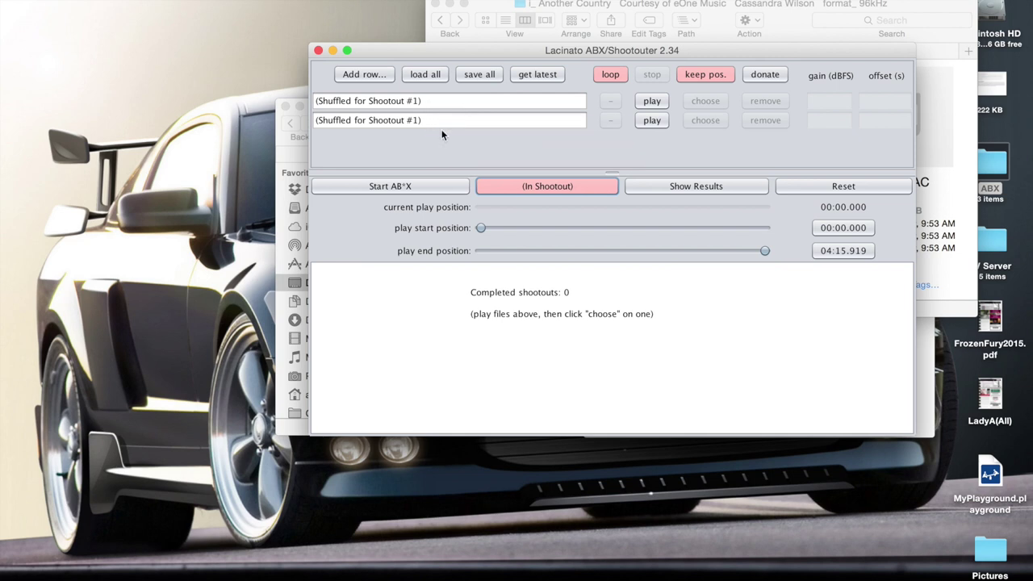
click(652, 100)
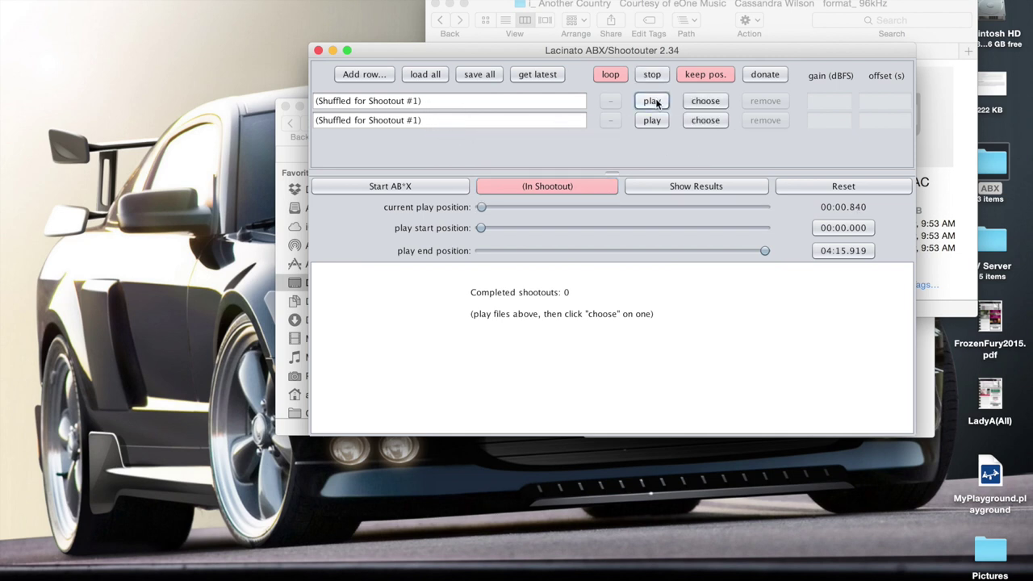
click(653, 120)
click(718, 3)
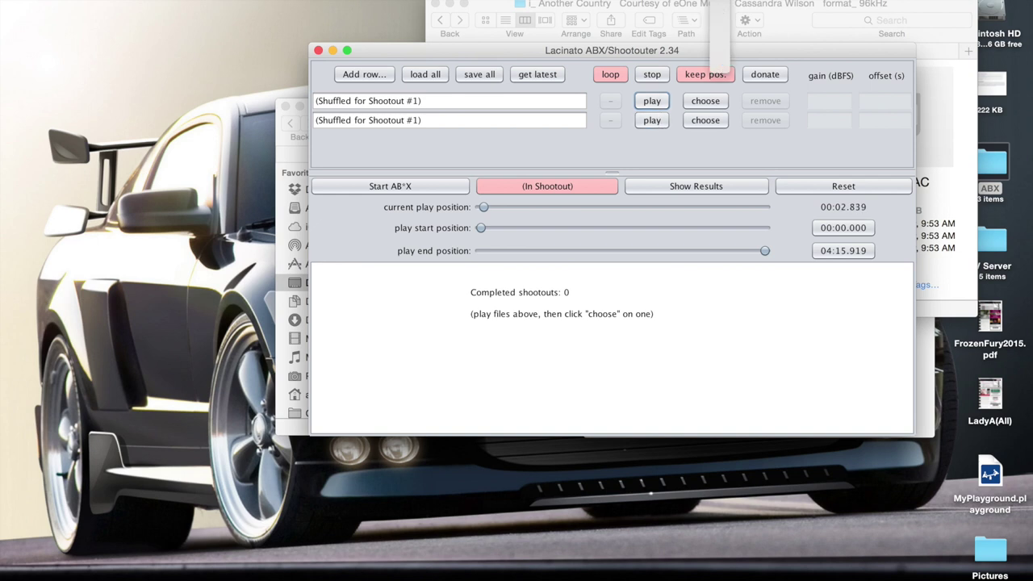
drag(719, 14, 719, 57)
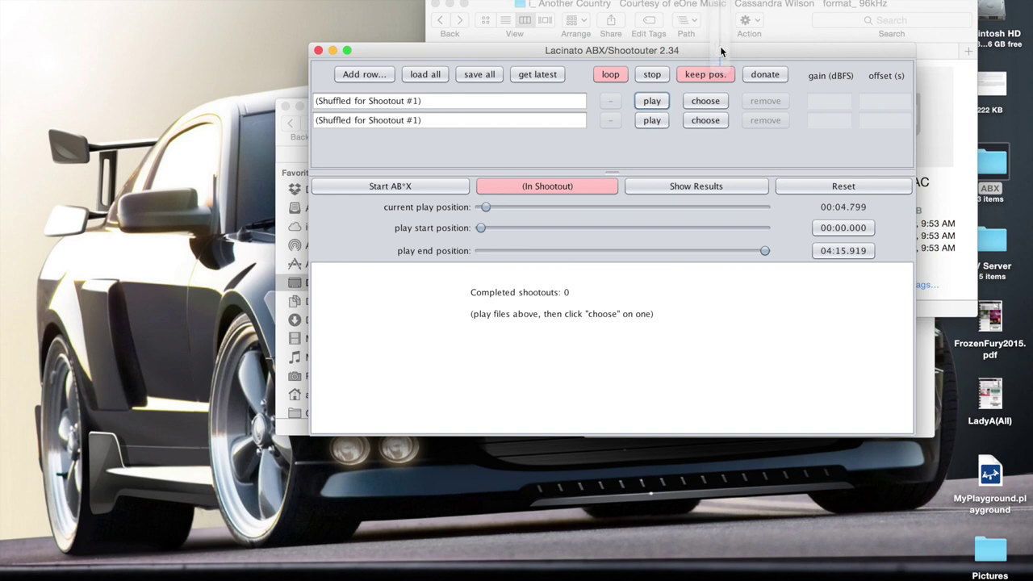
click(644, 120)
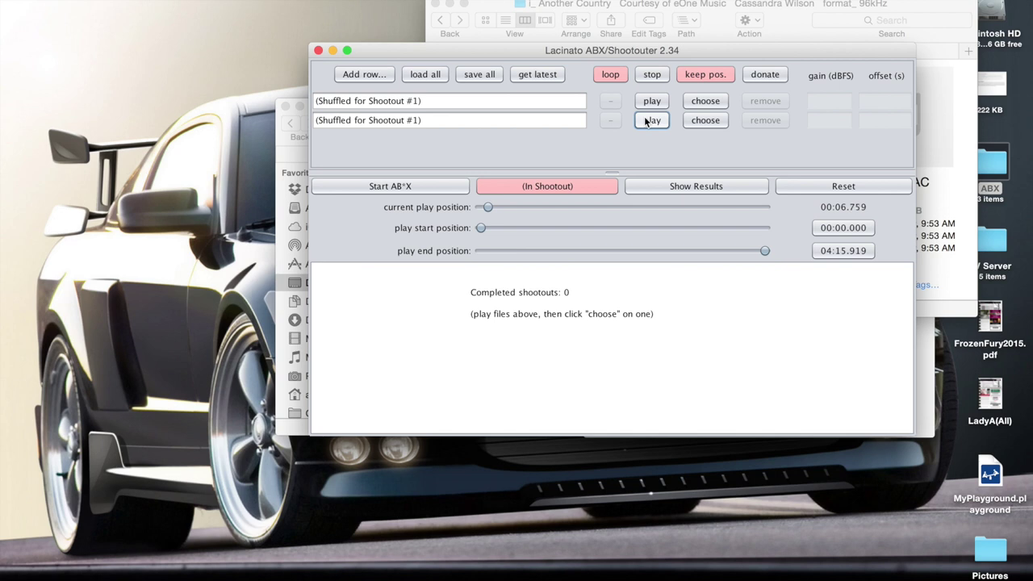
click(651, 102)
click(652, 120)
click(702, 103)
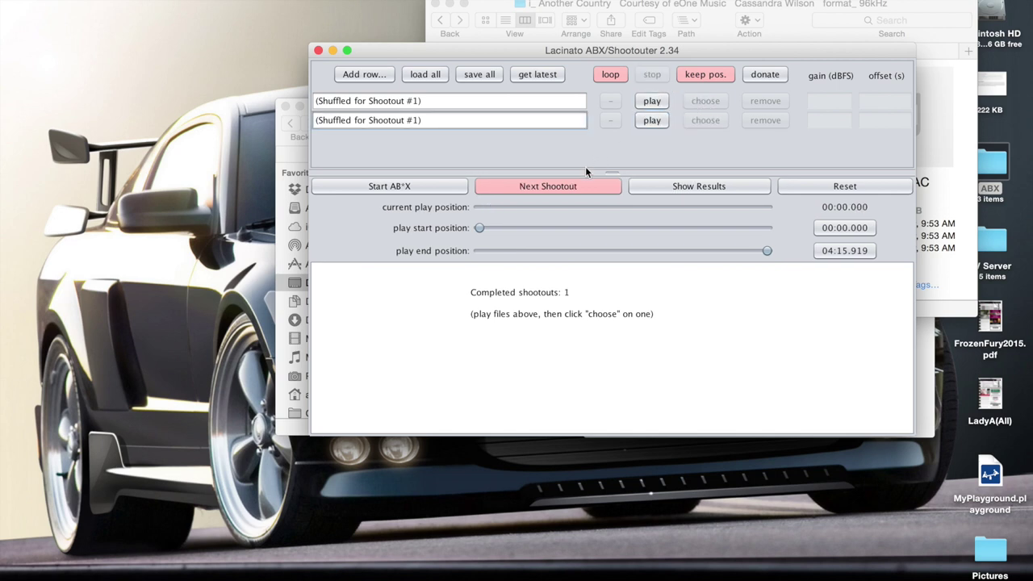
- Run the second shootout, playing the second shuffled file and picking the first as preferred
click(584, 188)
click(657, 122)
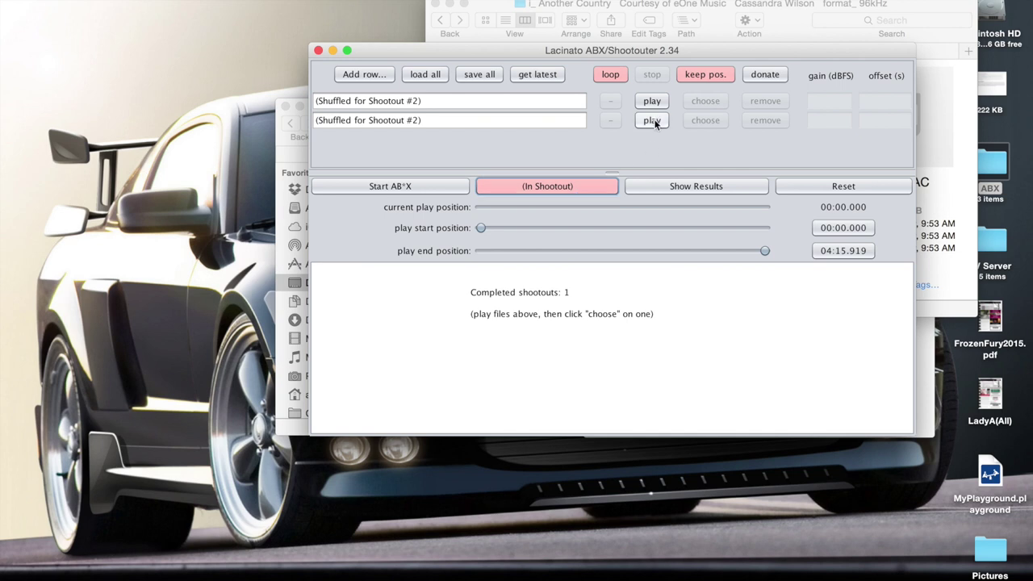
click(705, 101)
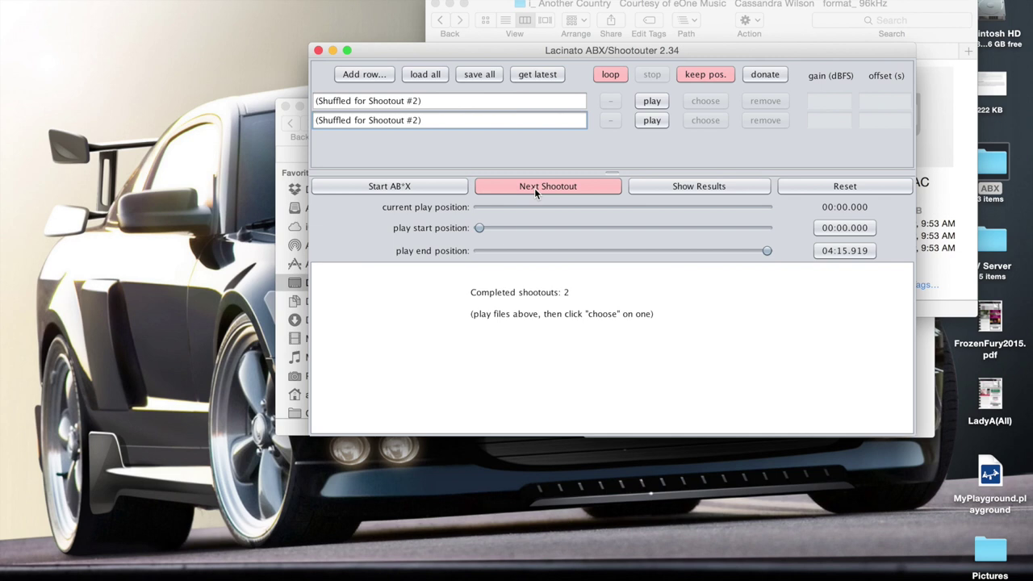
- Confine playback to 02:17–02:30 and compare the two files within that range
drag(477, 227, 632, 234)
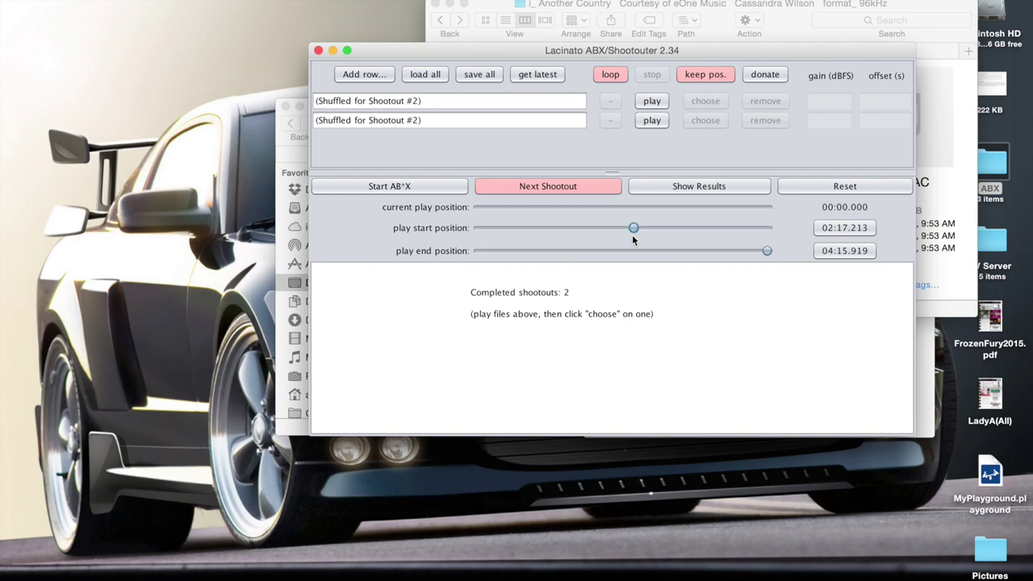
drag(766, 250, 647, 249)
click(648, 101)
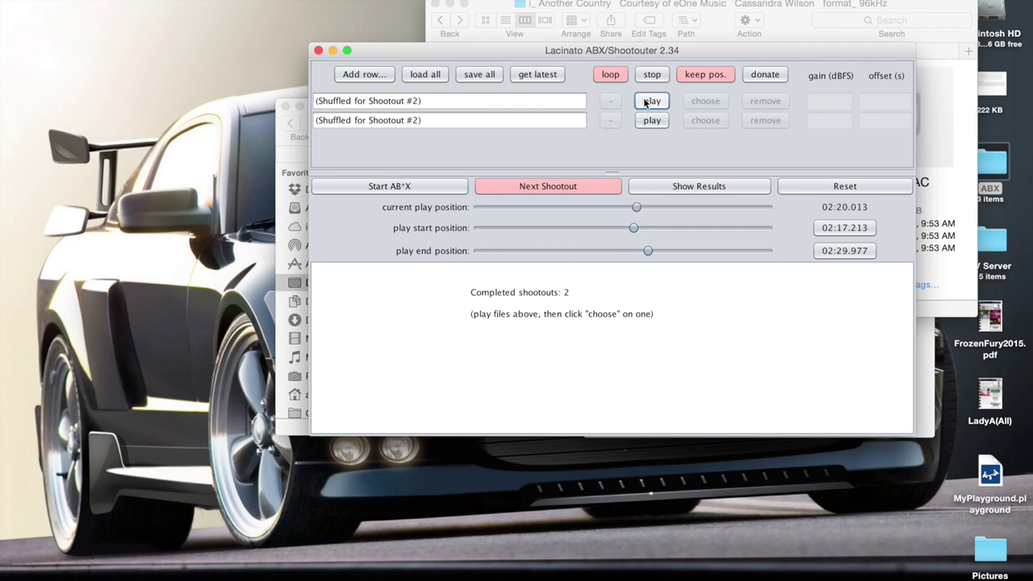
click(649, 120)
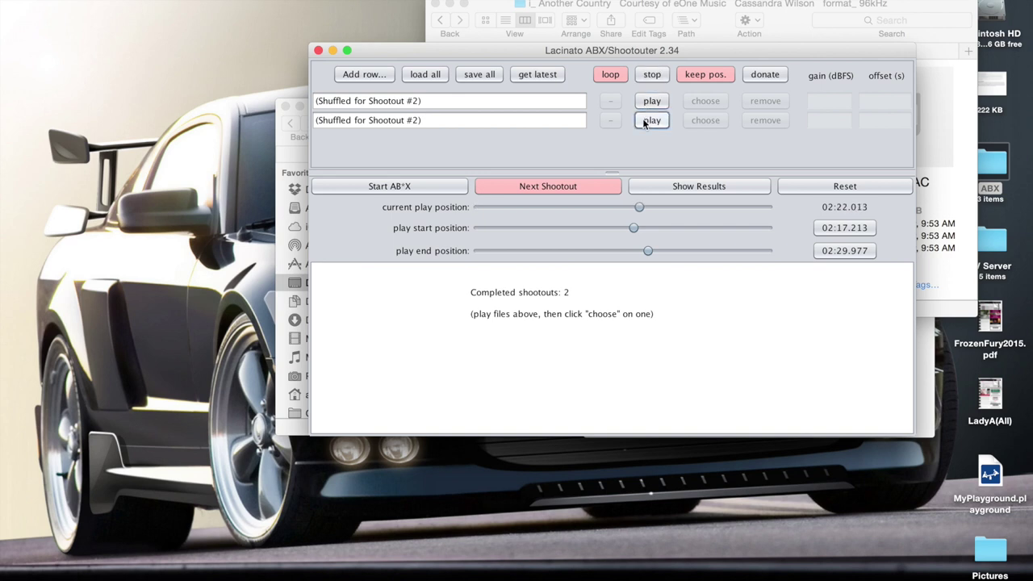
click(650, 102)
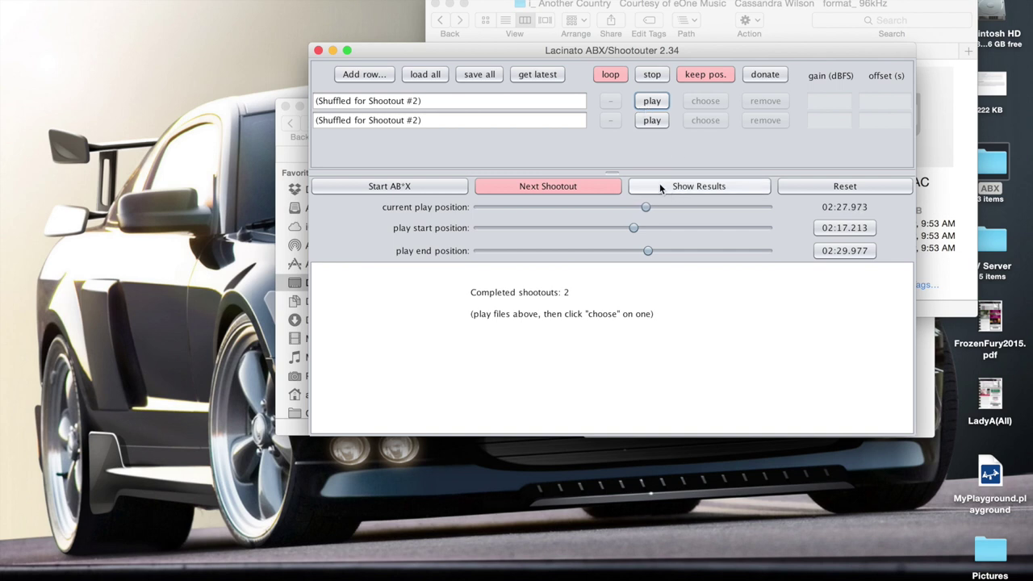
click(651, 121)
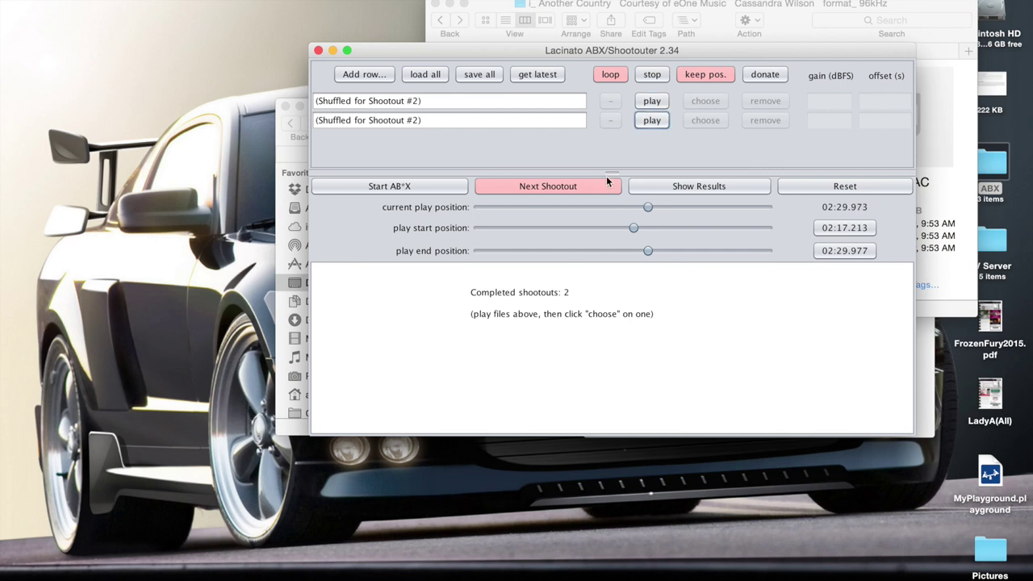
- Run the third shootout, playing the second file and choosing the first as preferred
click(593, 185)
click(651, 121)
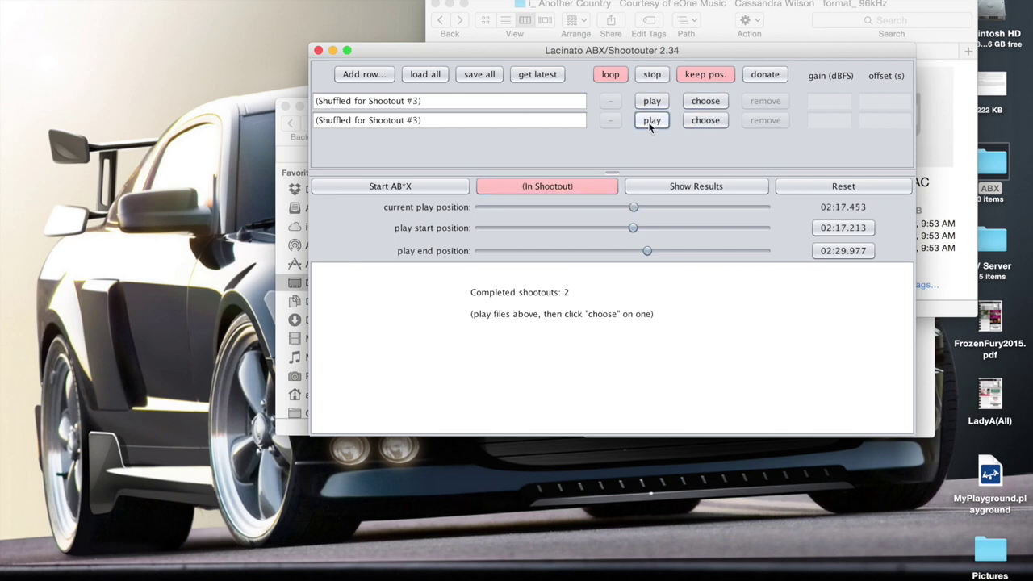
click(686, 104)
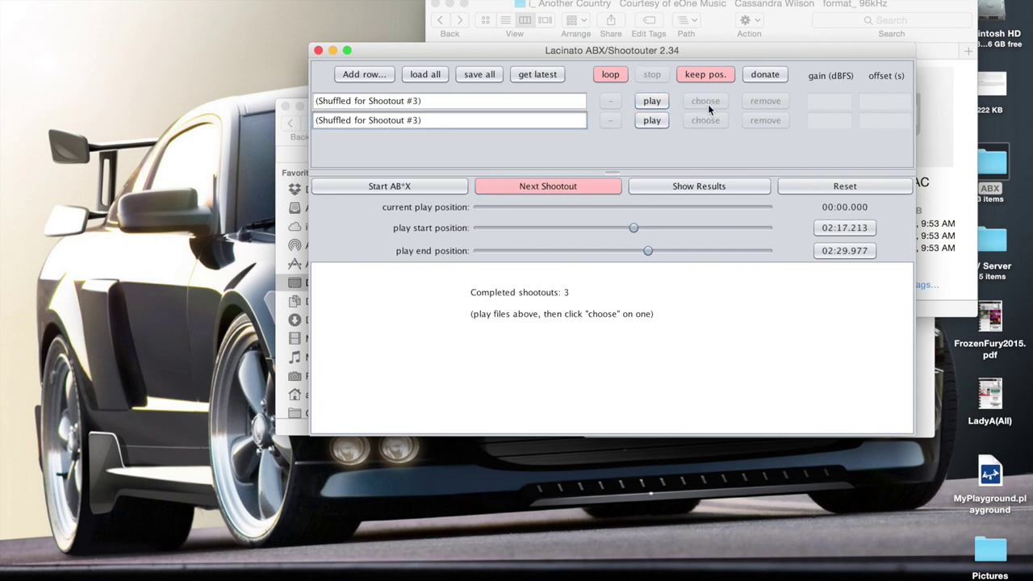
- Reveal the results showing 24bit.aif chosen 2 of 3 times, then bring Safari forward
click(732, 188)
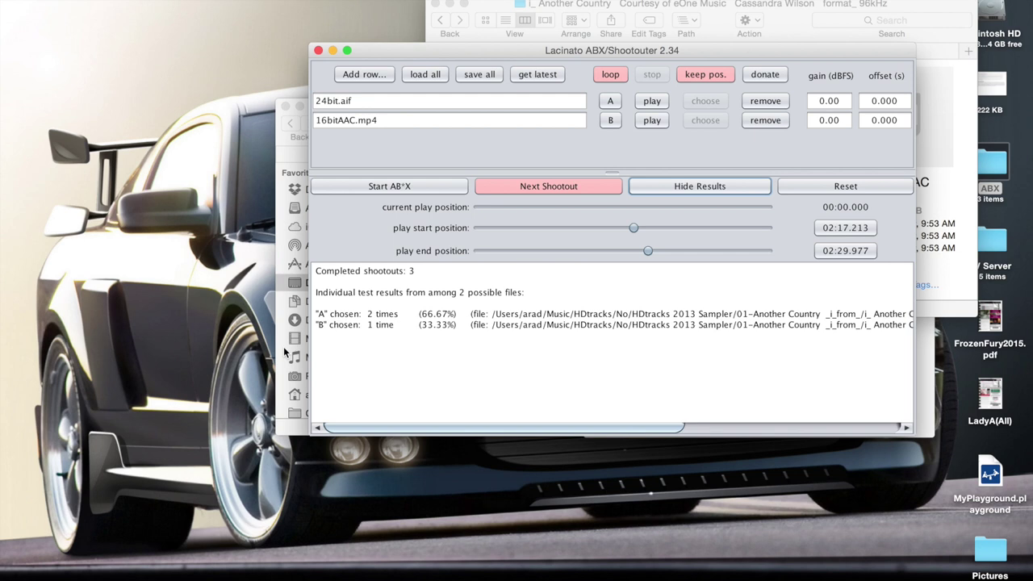
mouse_move(266, 573)
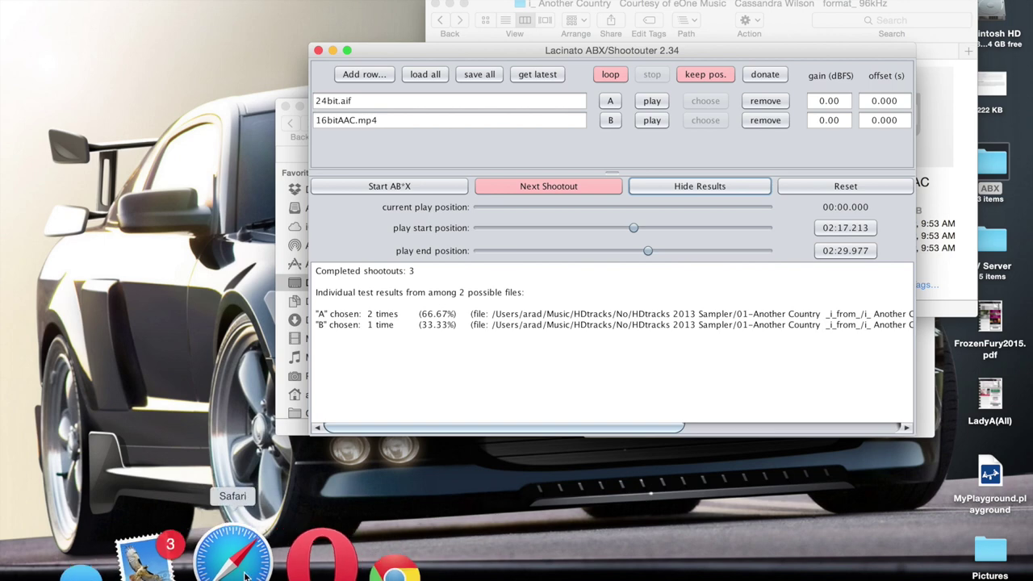
click(248, 567)
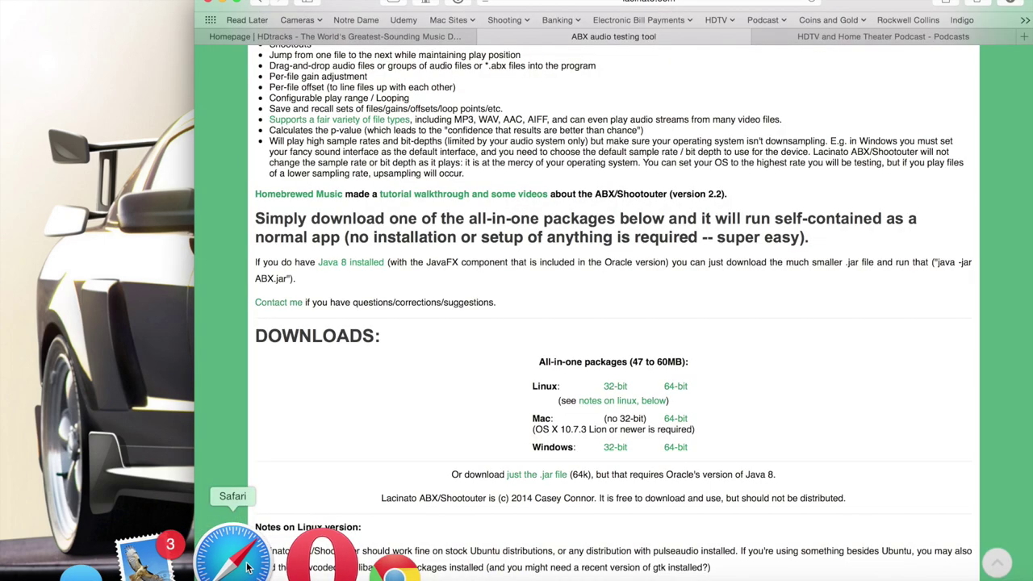
- Switch to the HDTV and Home Theater Podcast tab showing Podcast #693 first
click(843, 38)
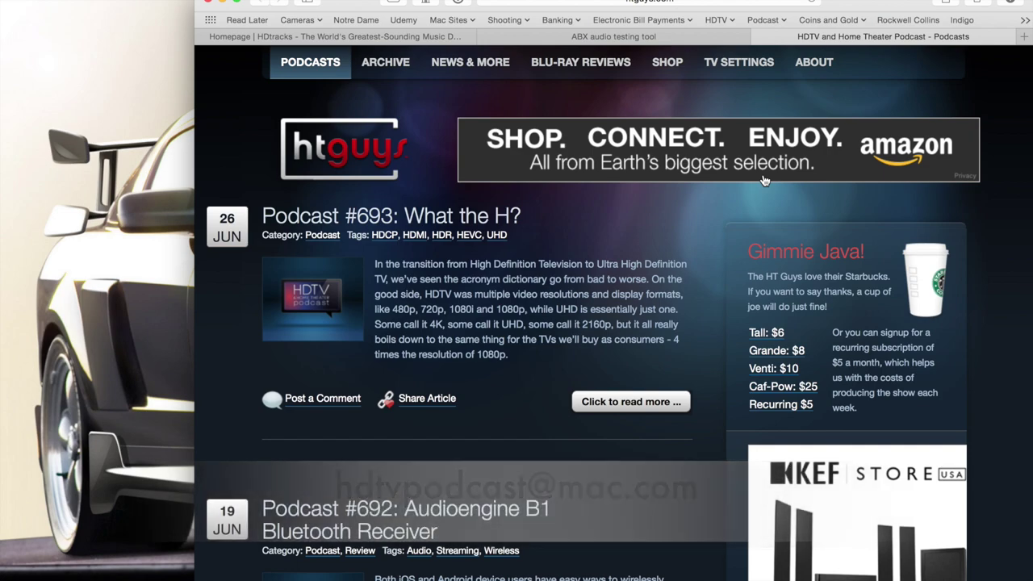
scroll(764, 180, down, 15)
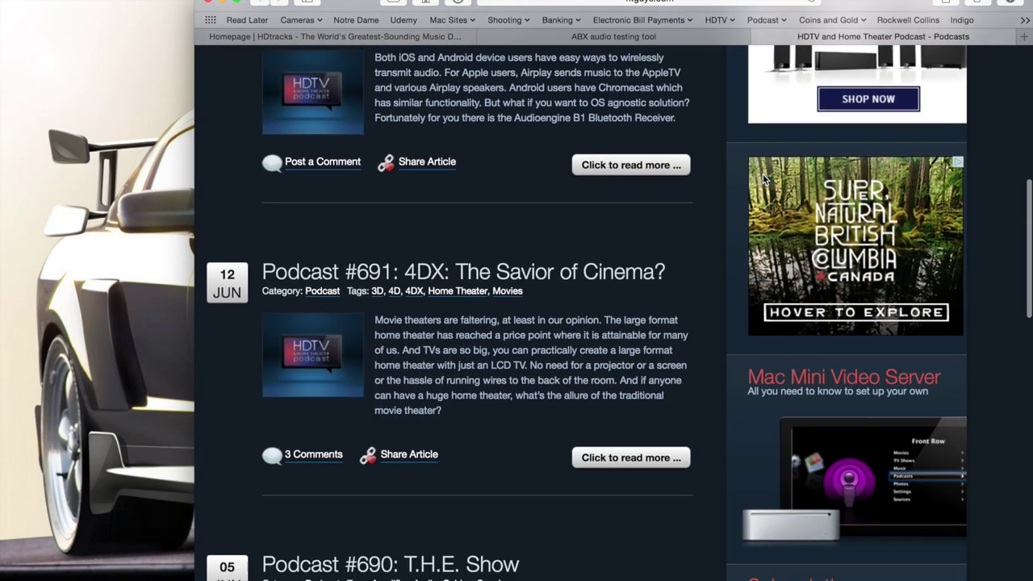
scroll(764, 180, down, 8)
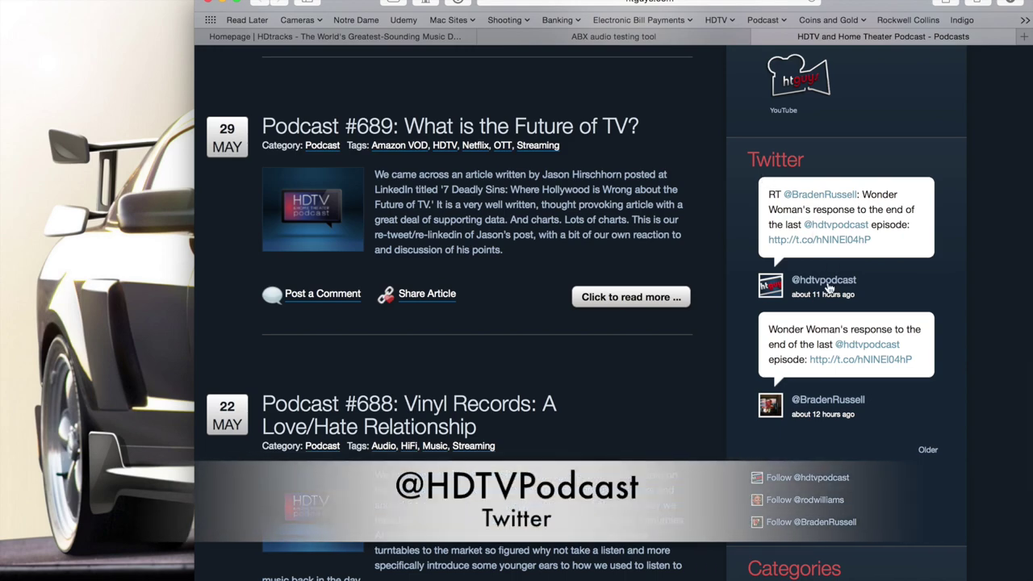
scroll(806, 371, down, 2)
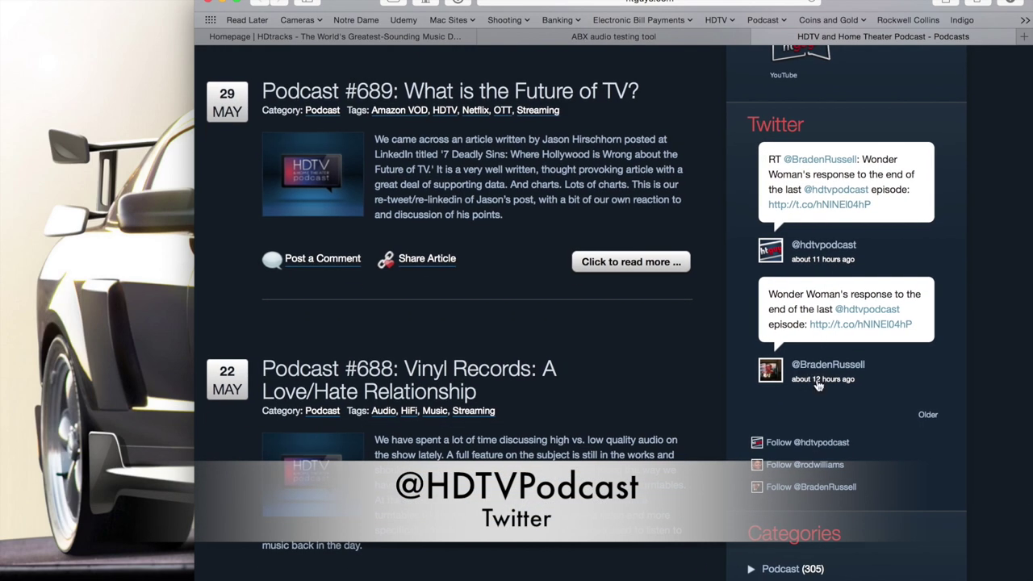
scroll(815, 386, down, 2)
scroll(816, 385, down, 10)
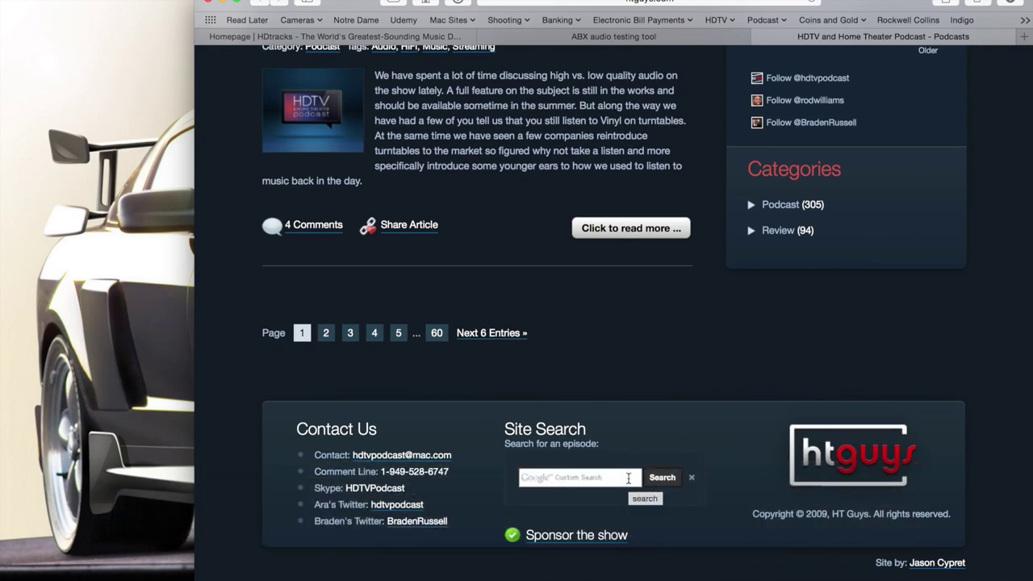
scroll(627, 477, up, 20)
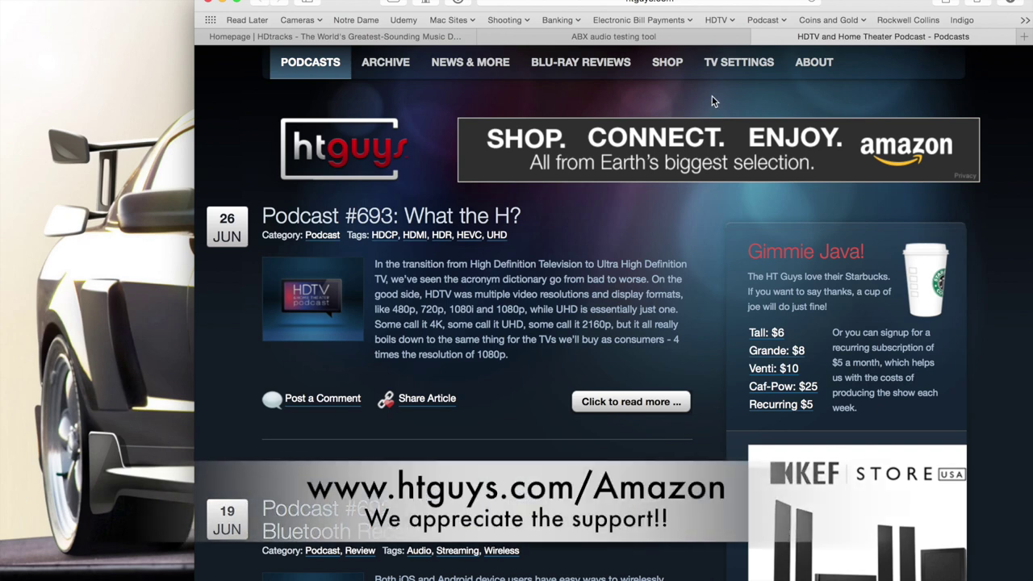
click(698, 157)
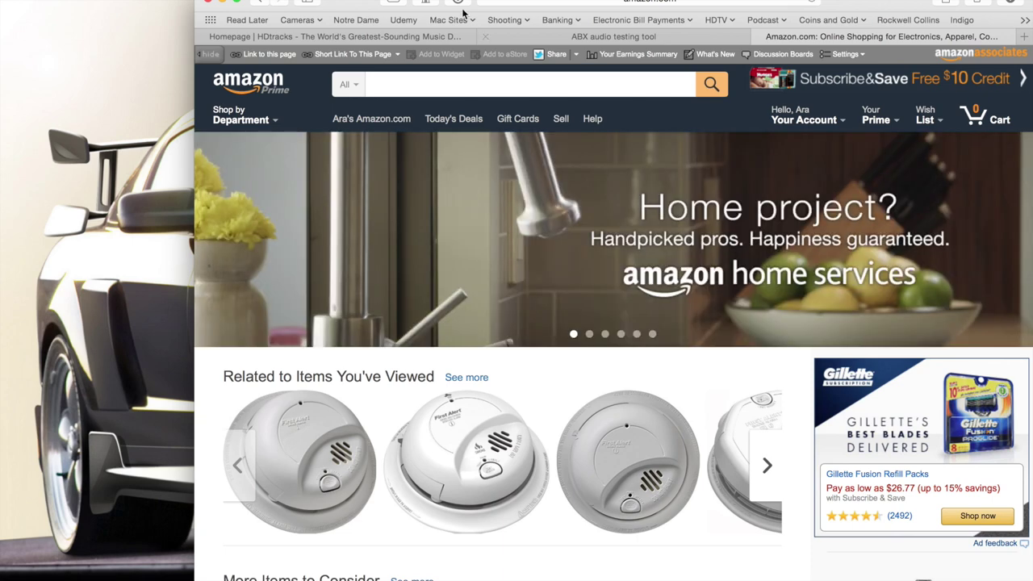
click(258, 4)
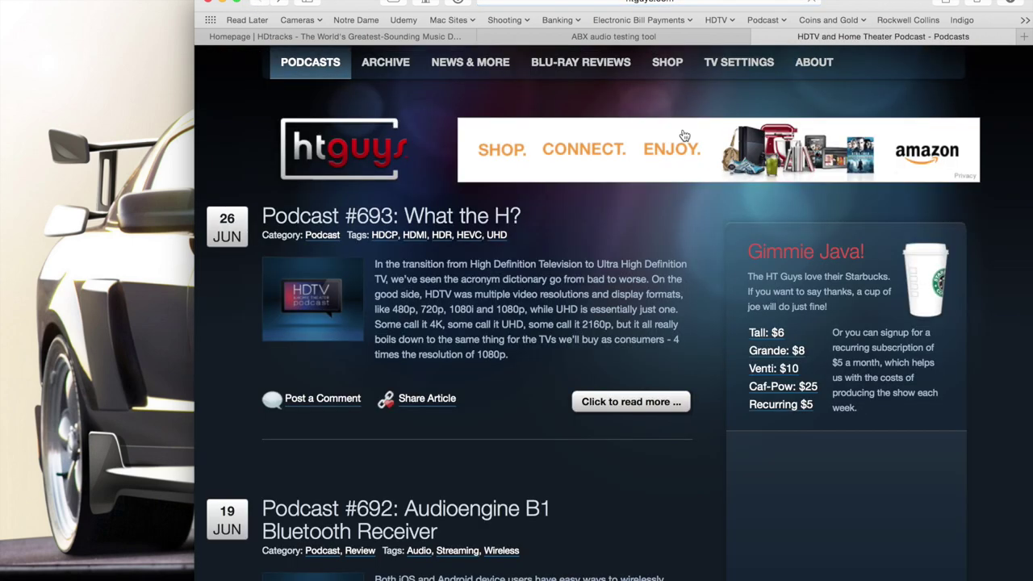